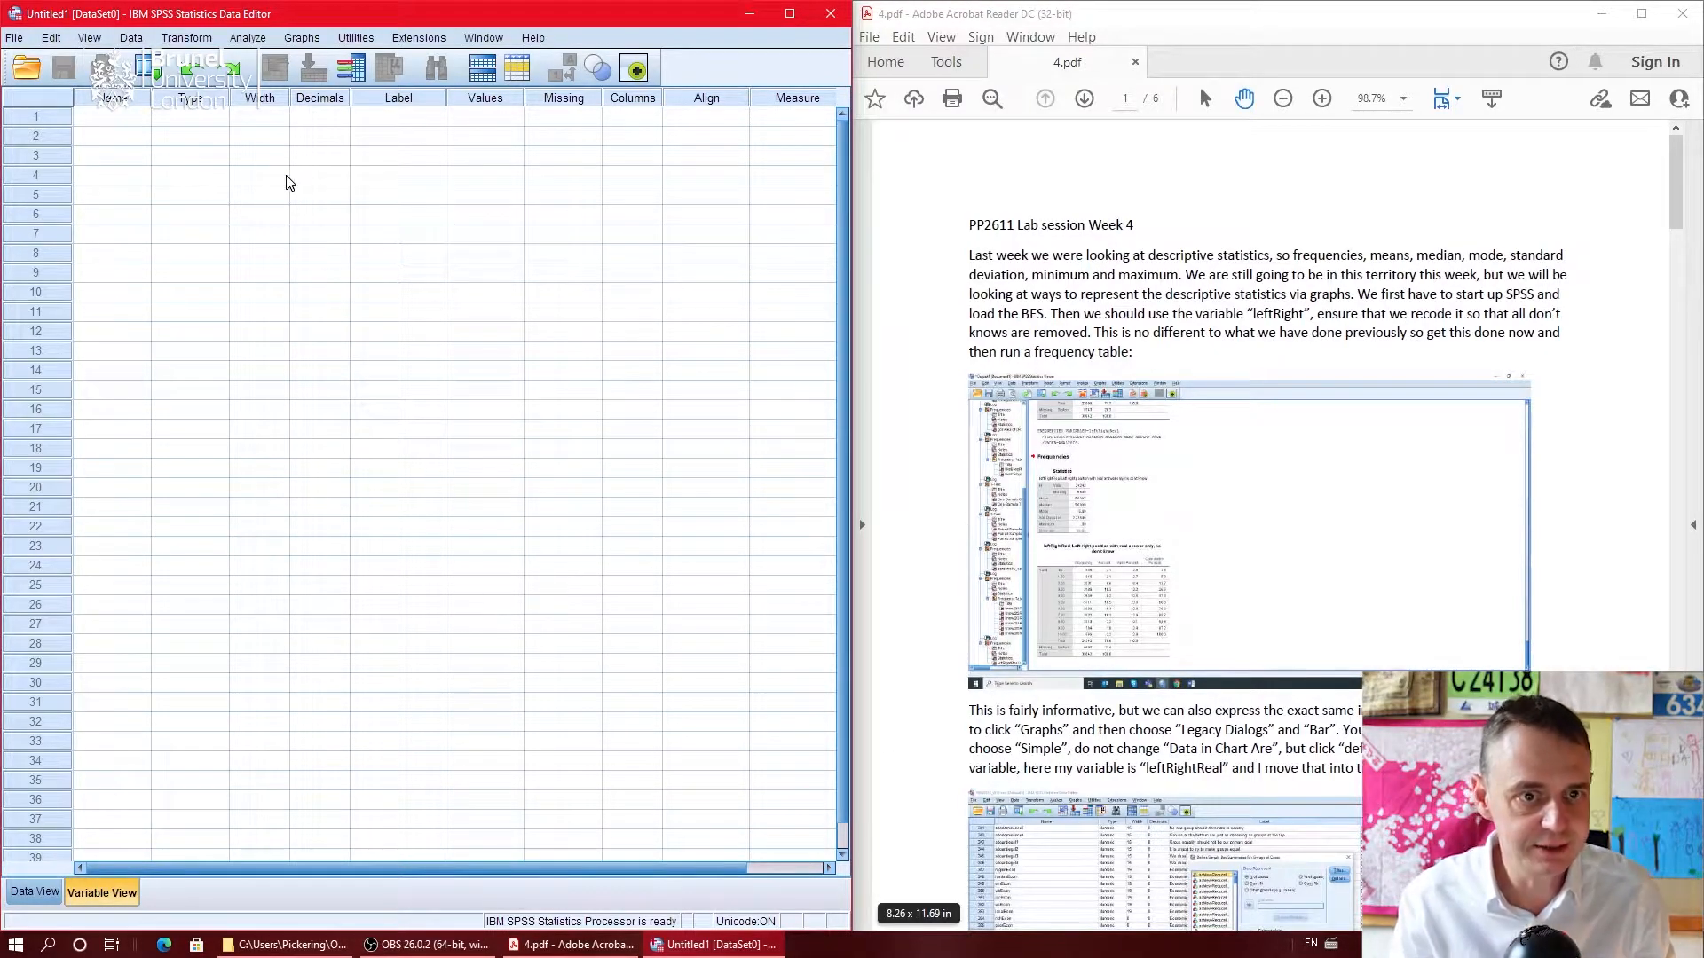
Step: Set the variable lists to display names in alphabetical order in the general options, and minimize the output viewer
click(18, 40)
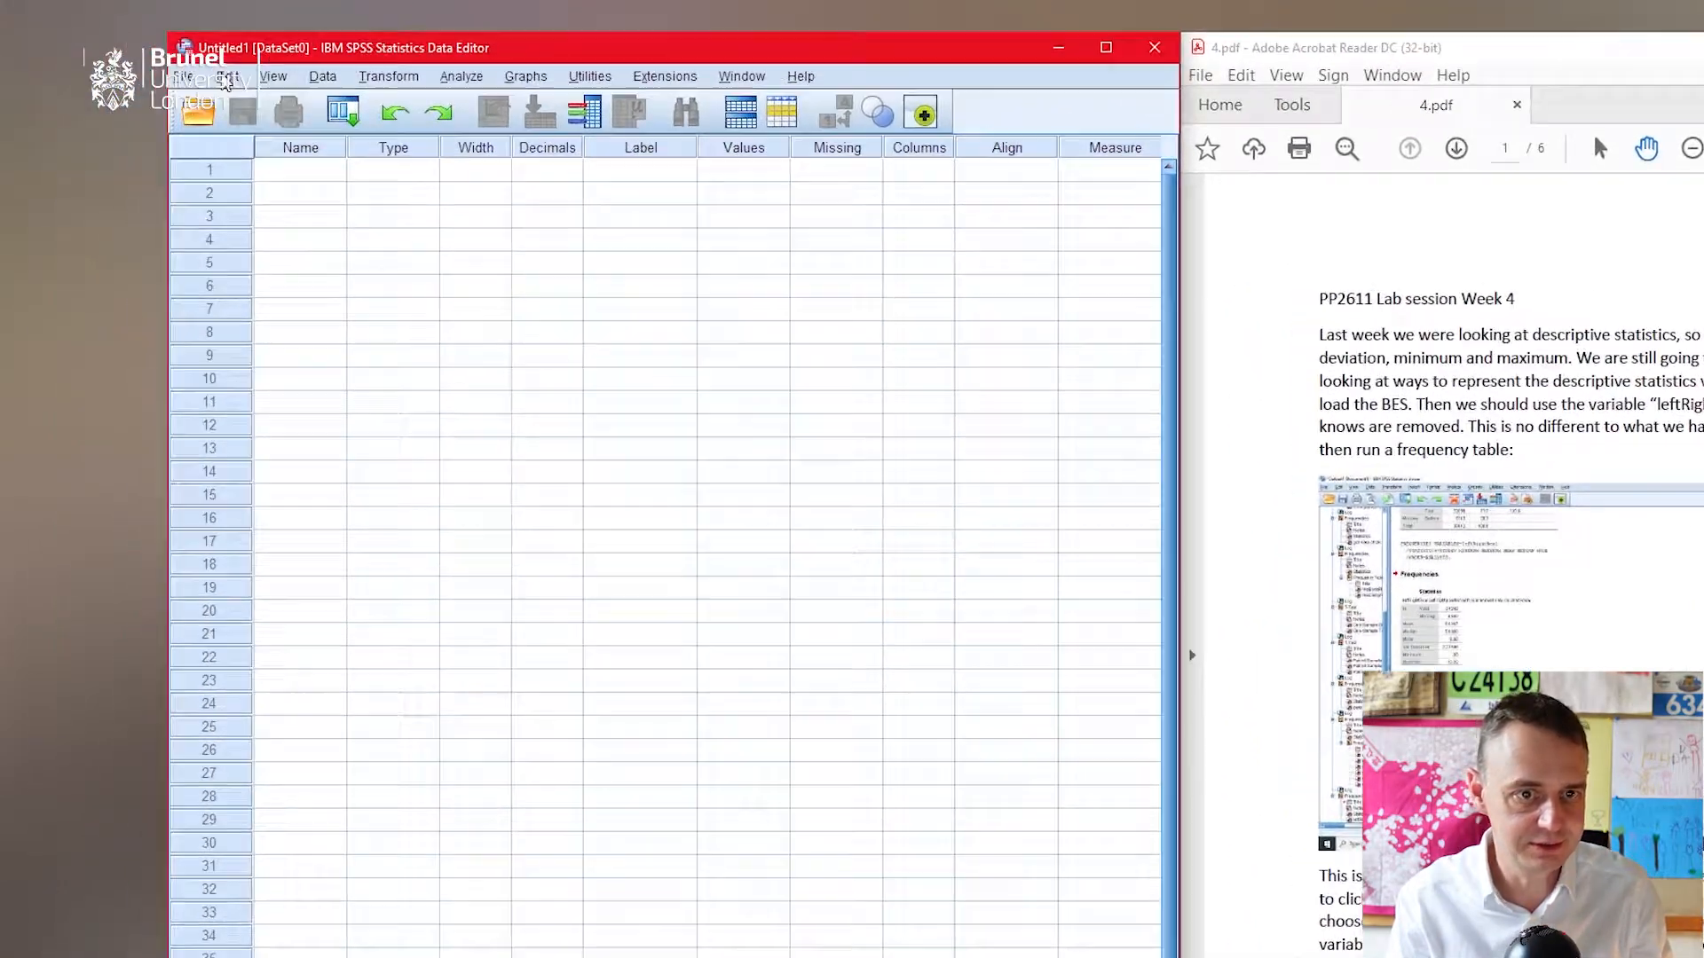
click(49, 40)
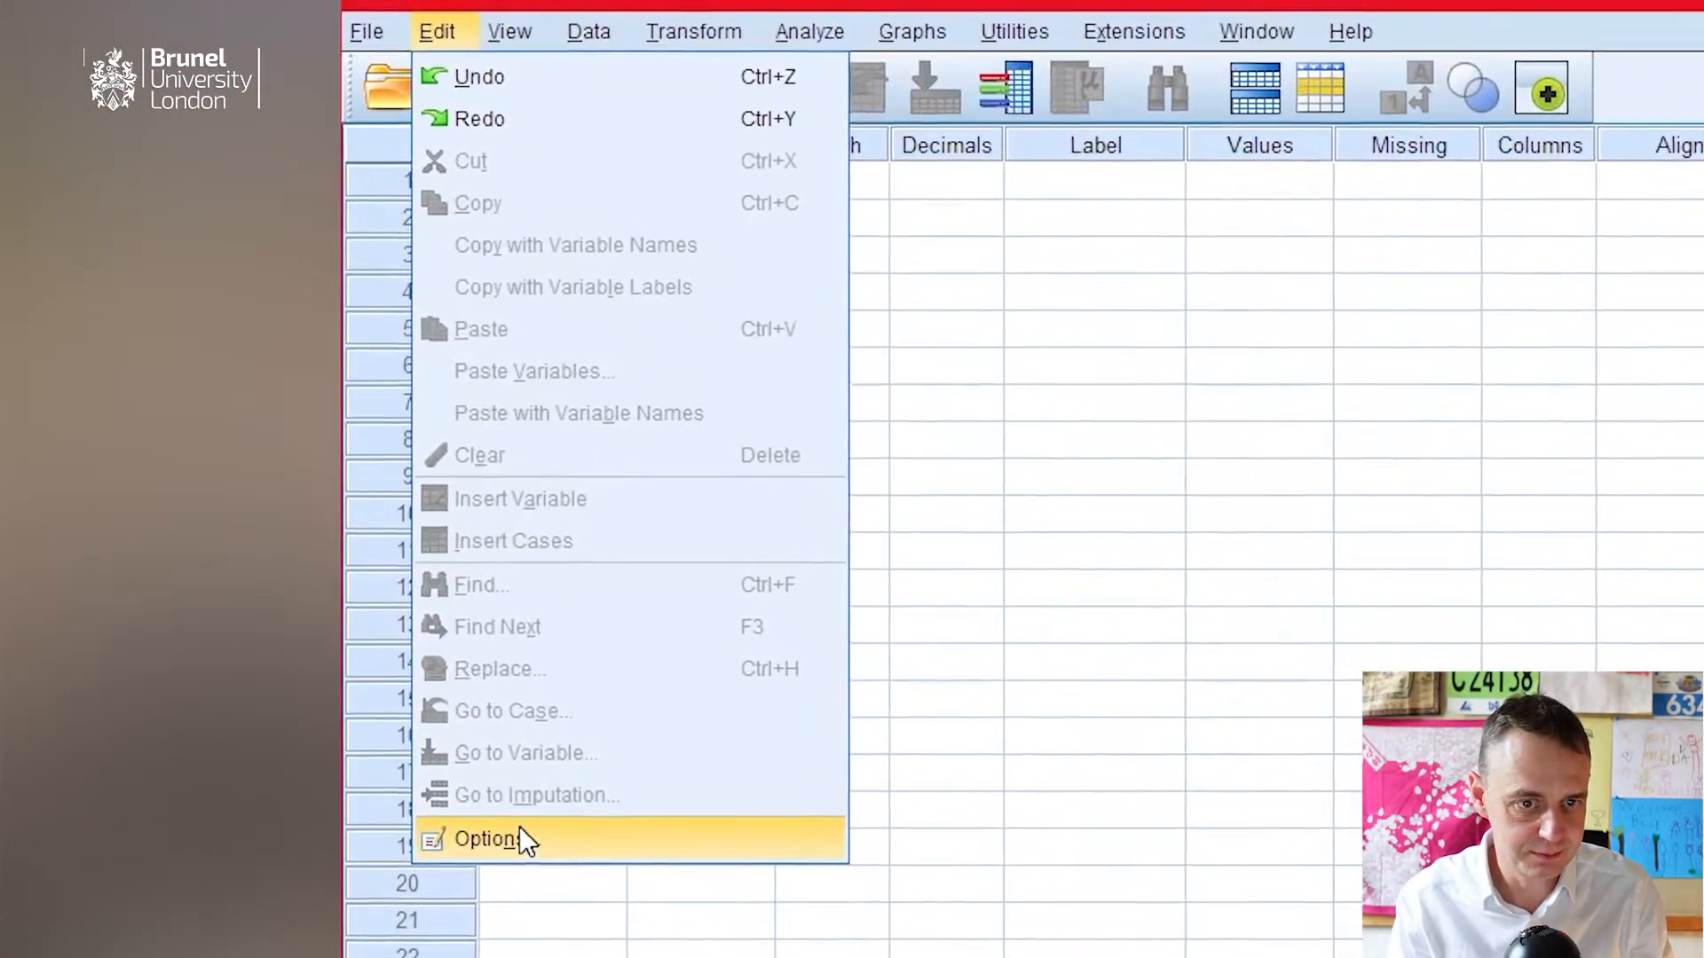
click(517, 840)
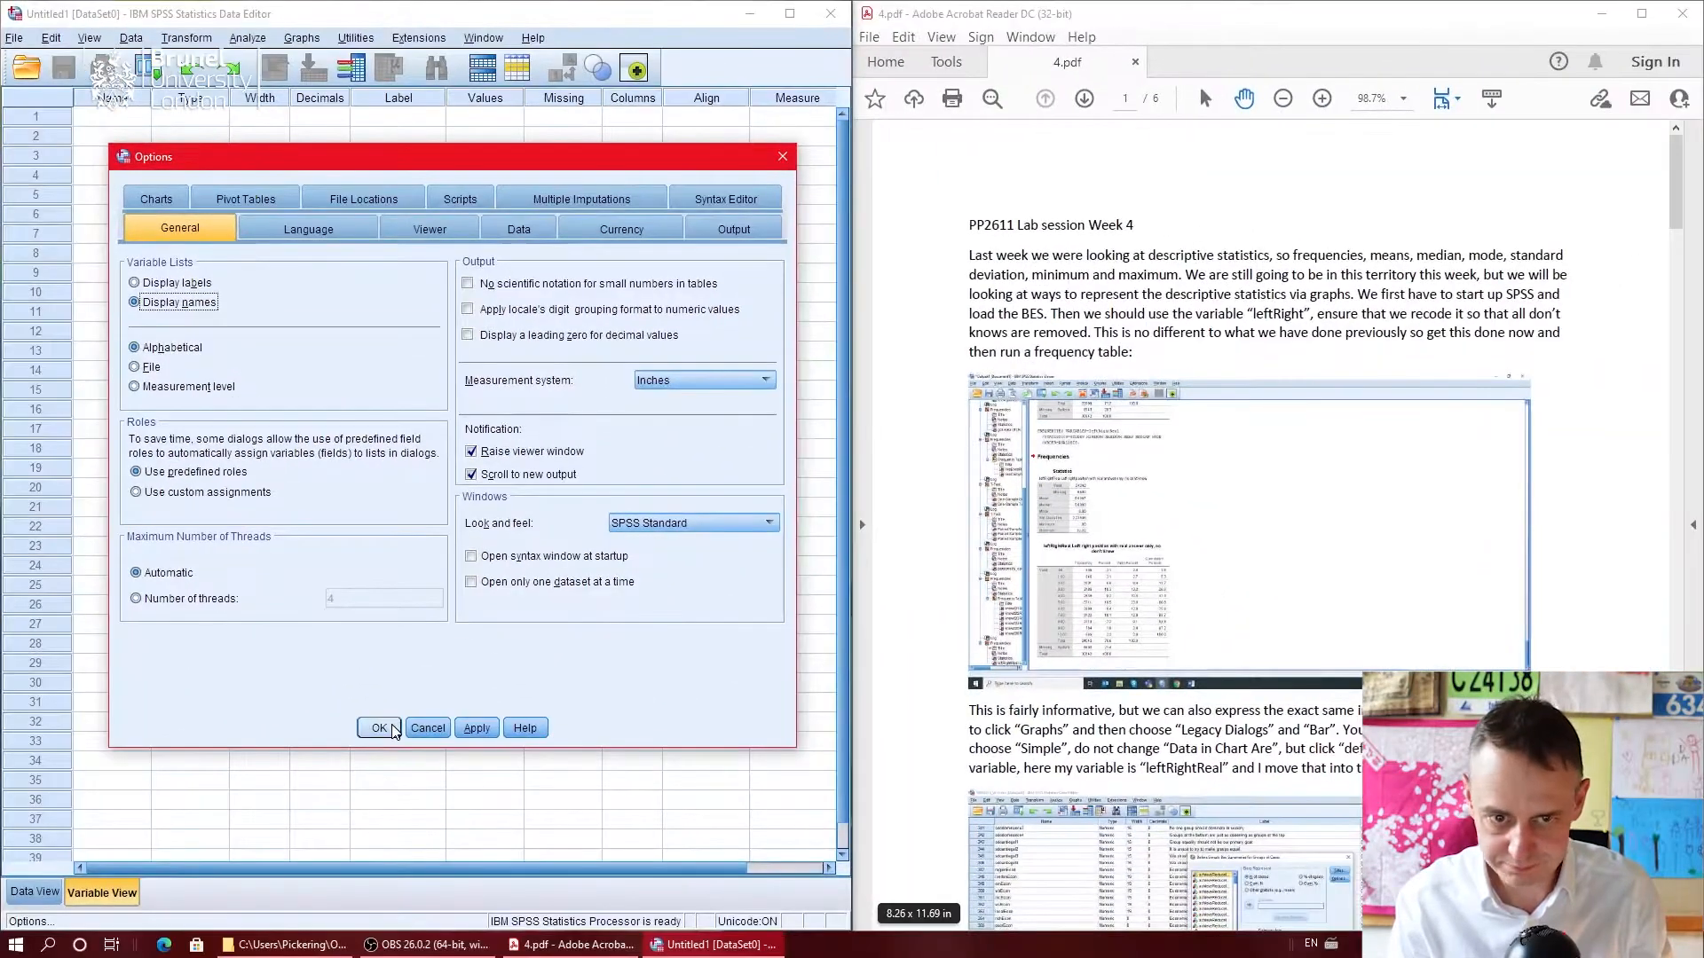
click(635, 941)
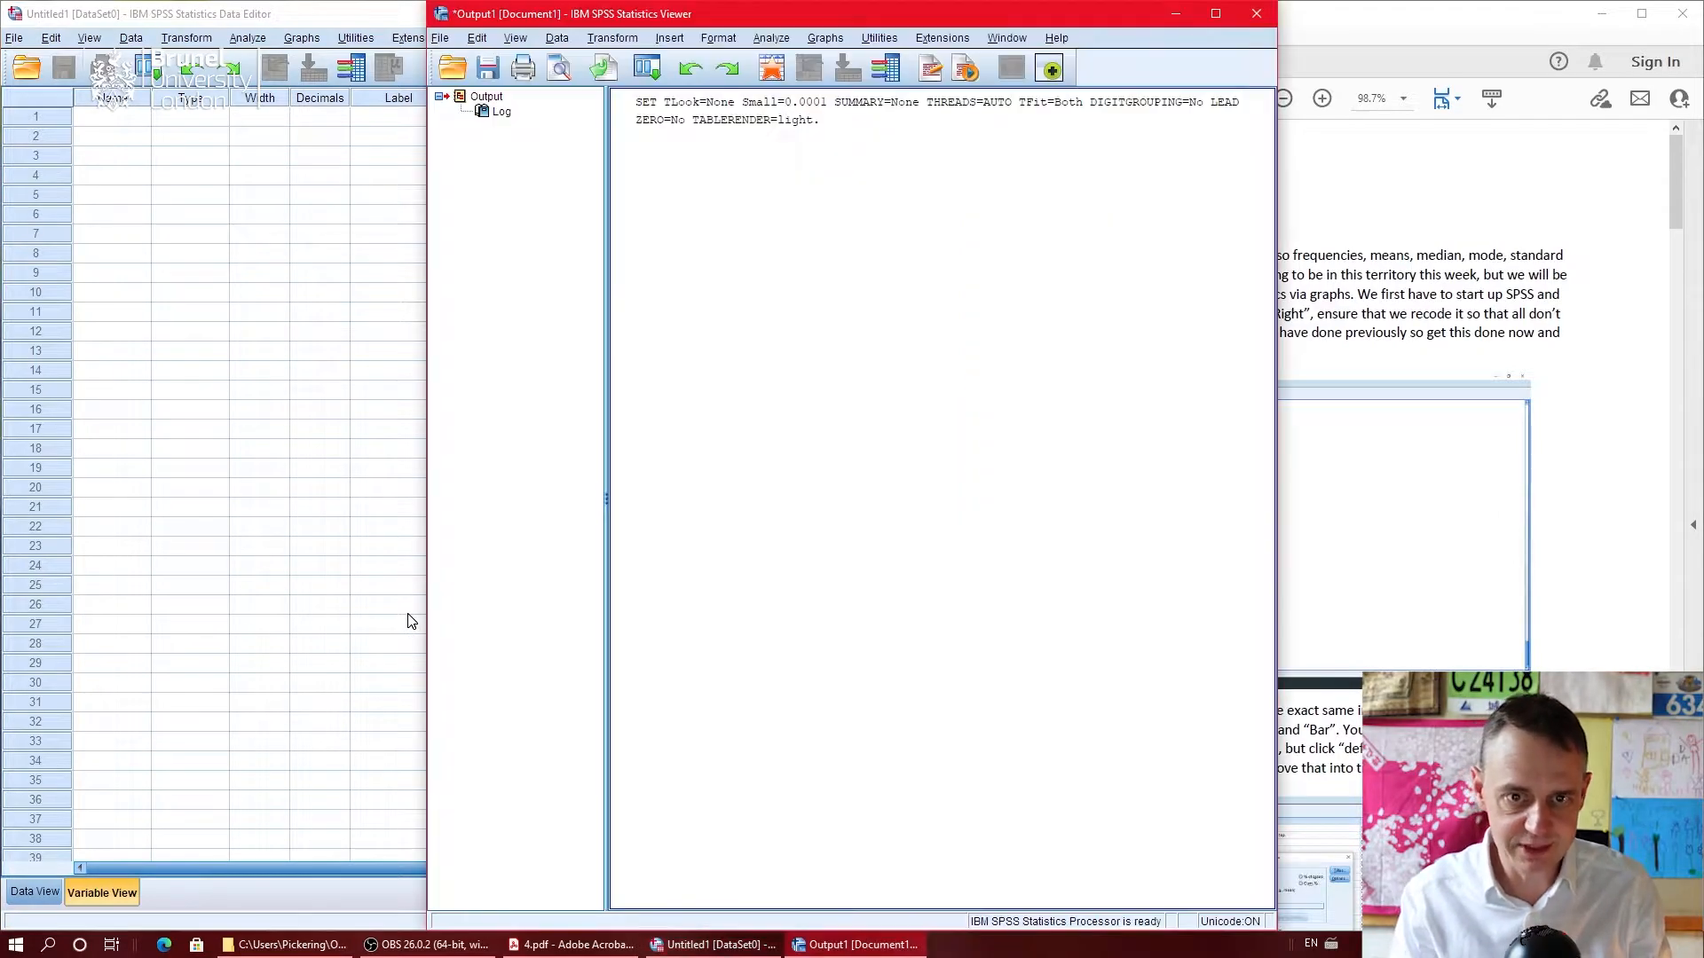
click(1175, 15)
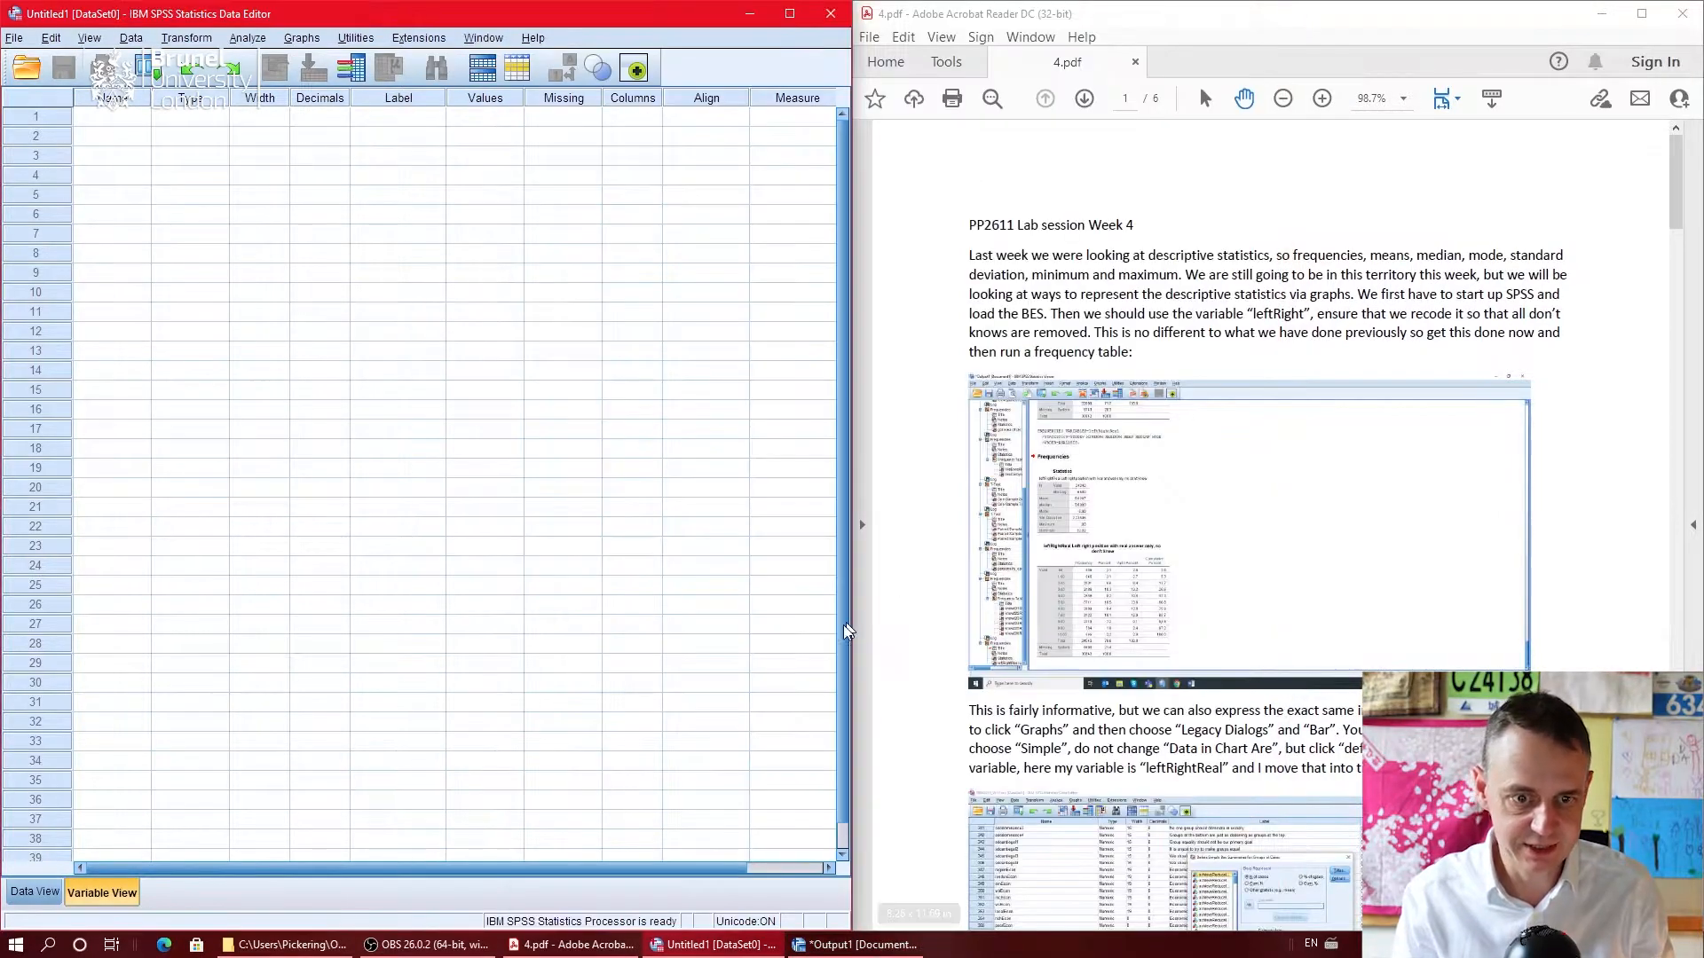
Step: Open the dataset BES2019_W15.sav from the course's data folder and dock its editor window beside the lab PDF
click(286, 944)
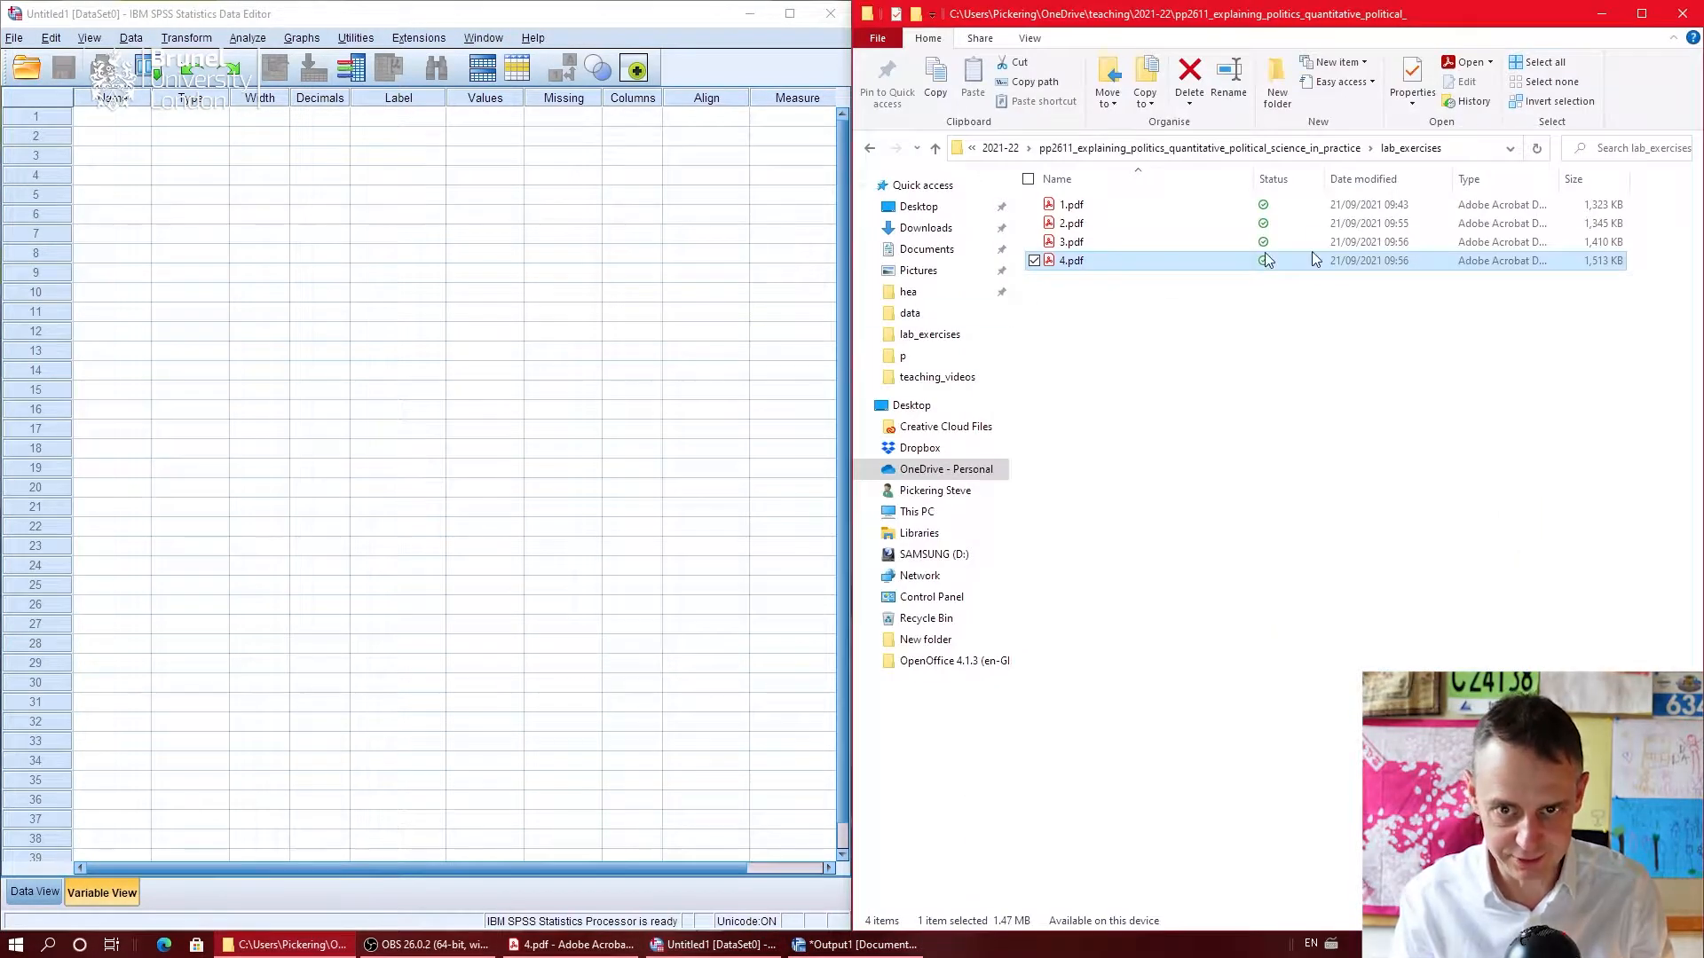
click(1336, 148)
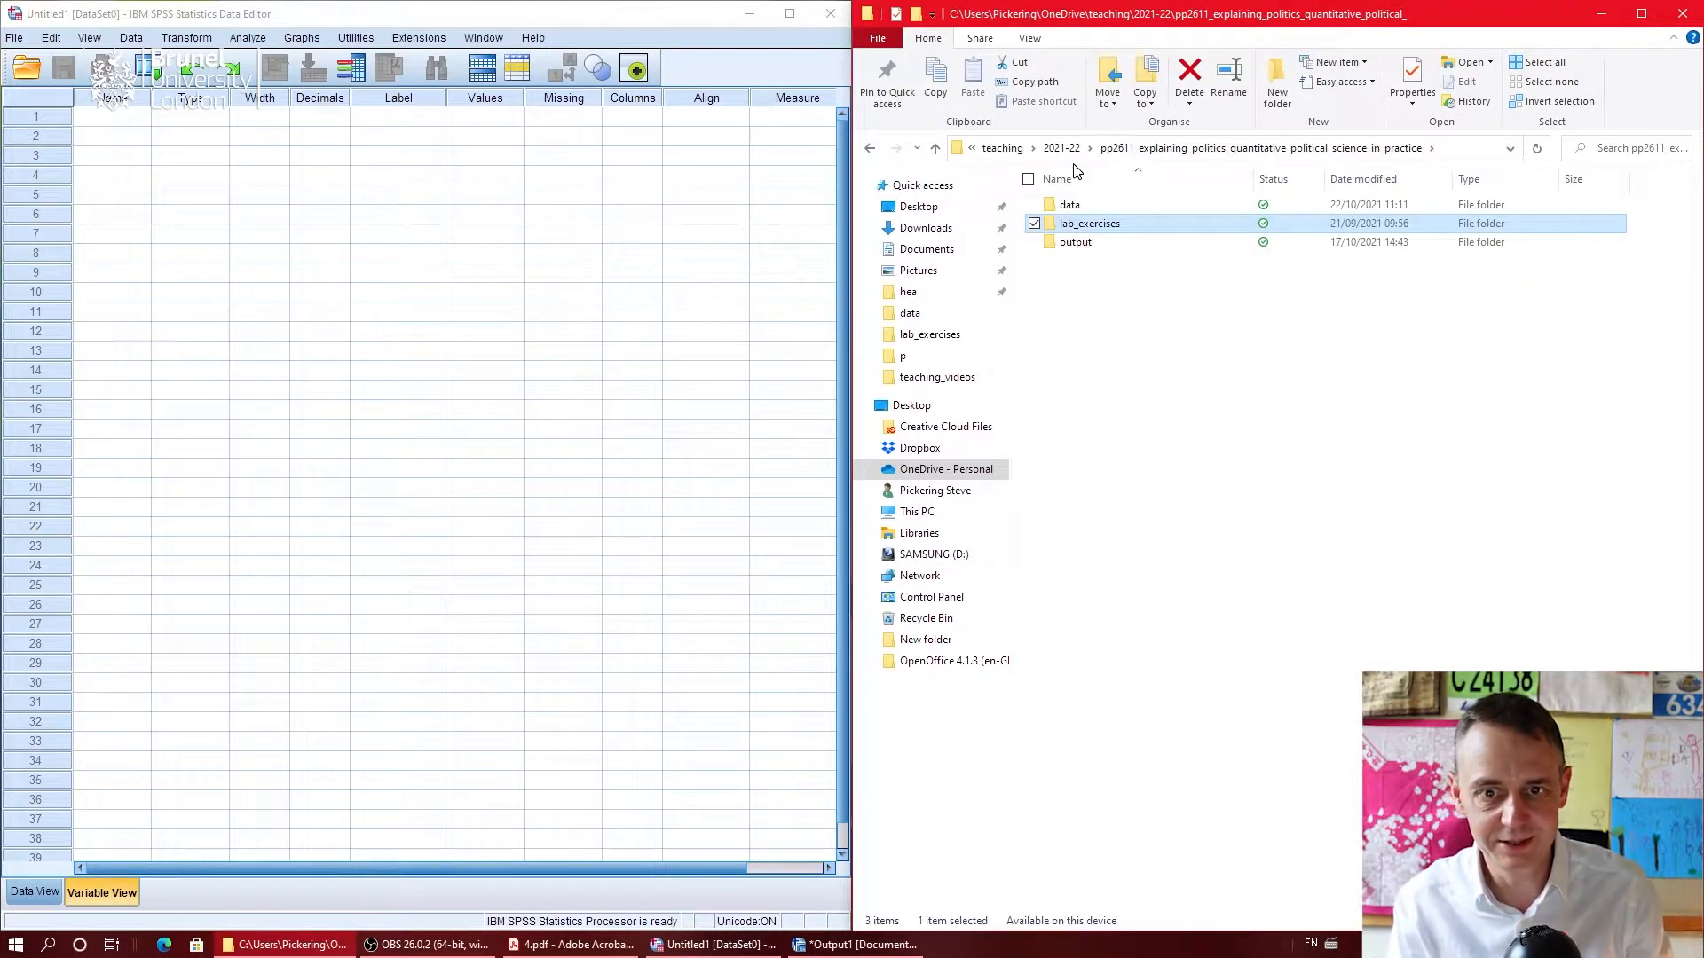
double_click(1090, 204)
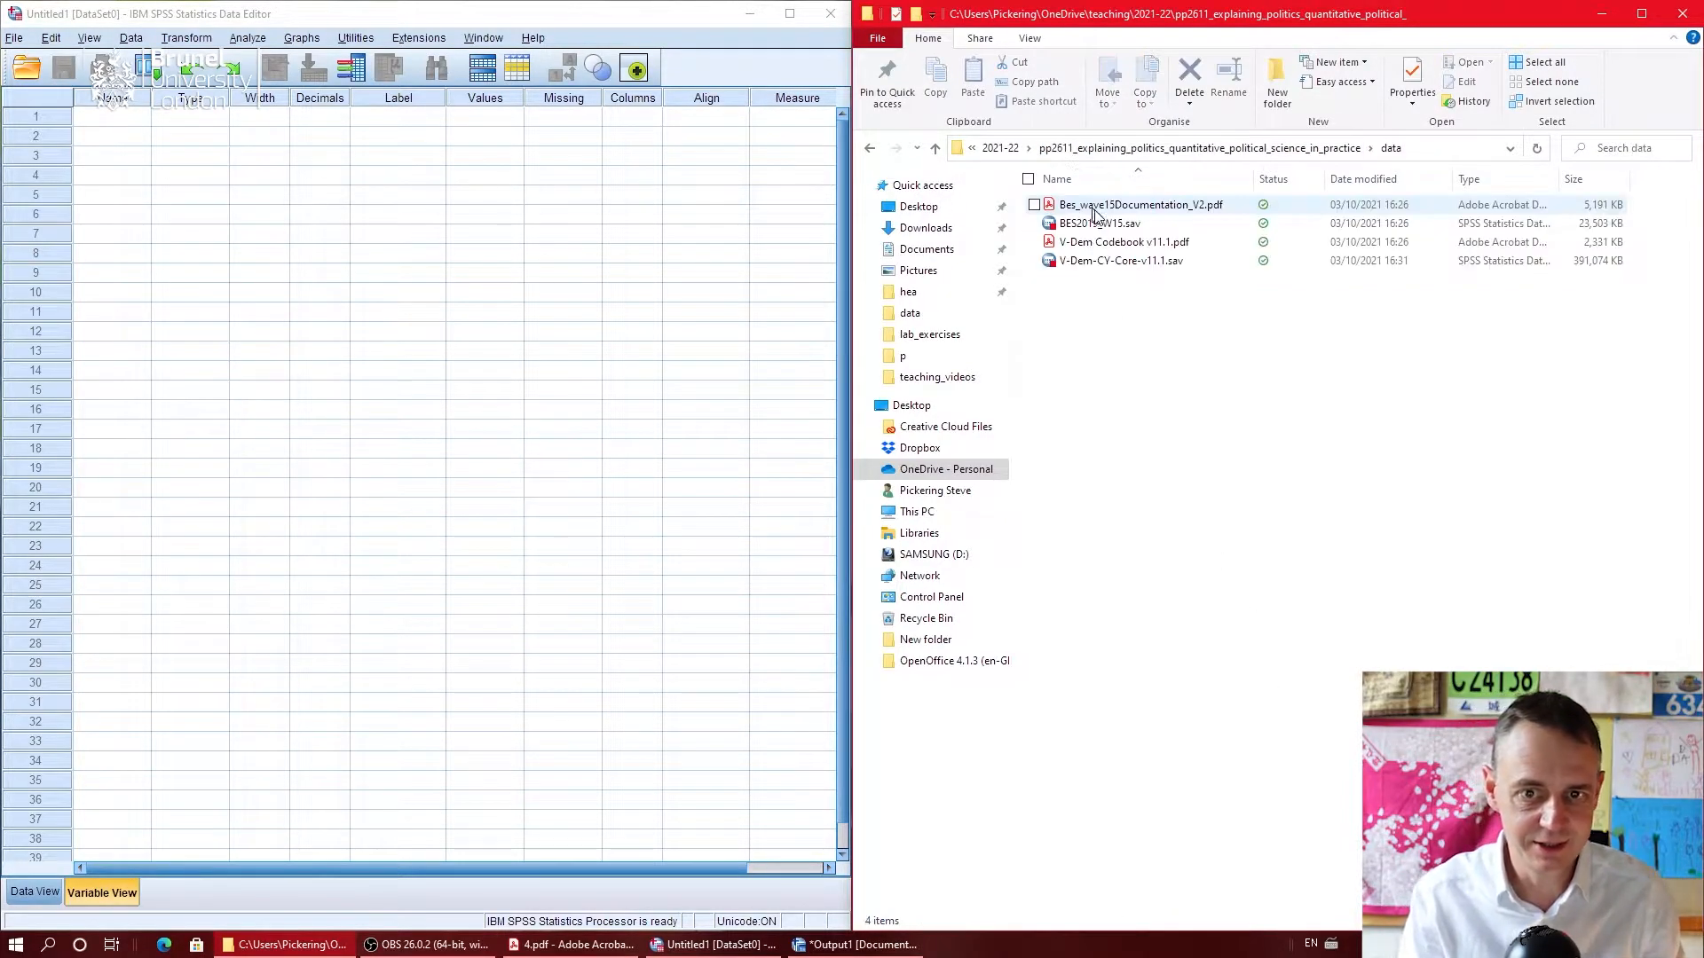
click(1035, 224)
click(1470, 61)
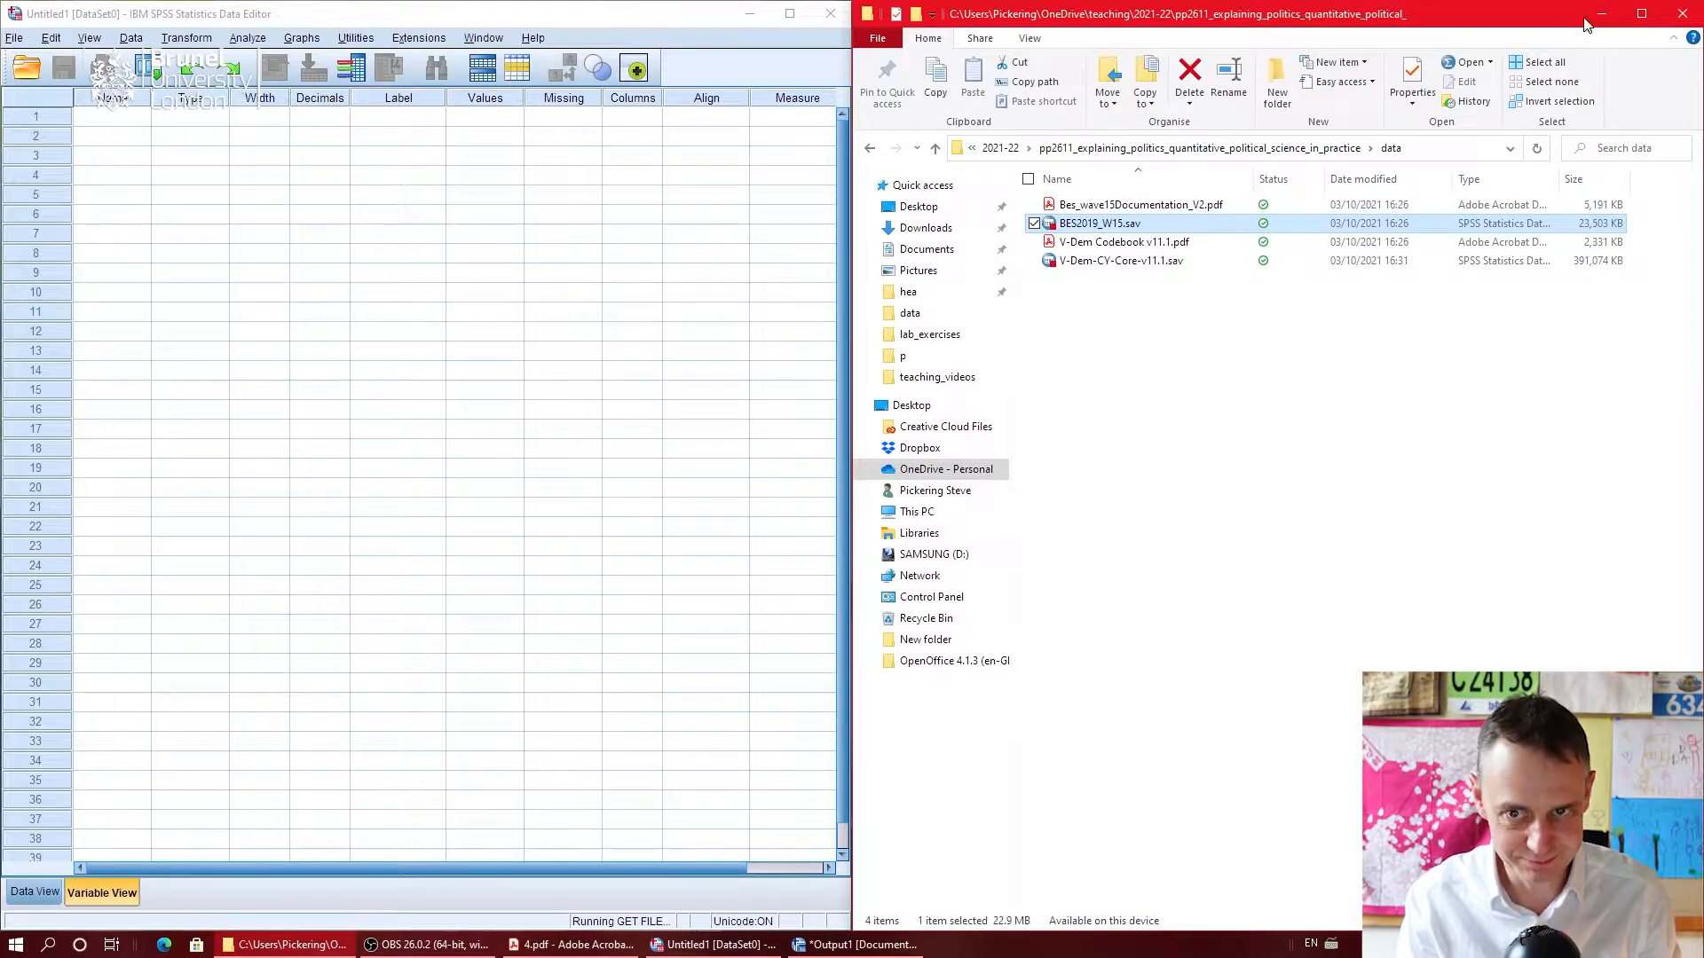
click(1602, 14)
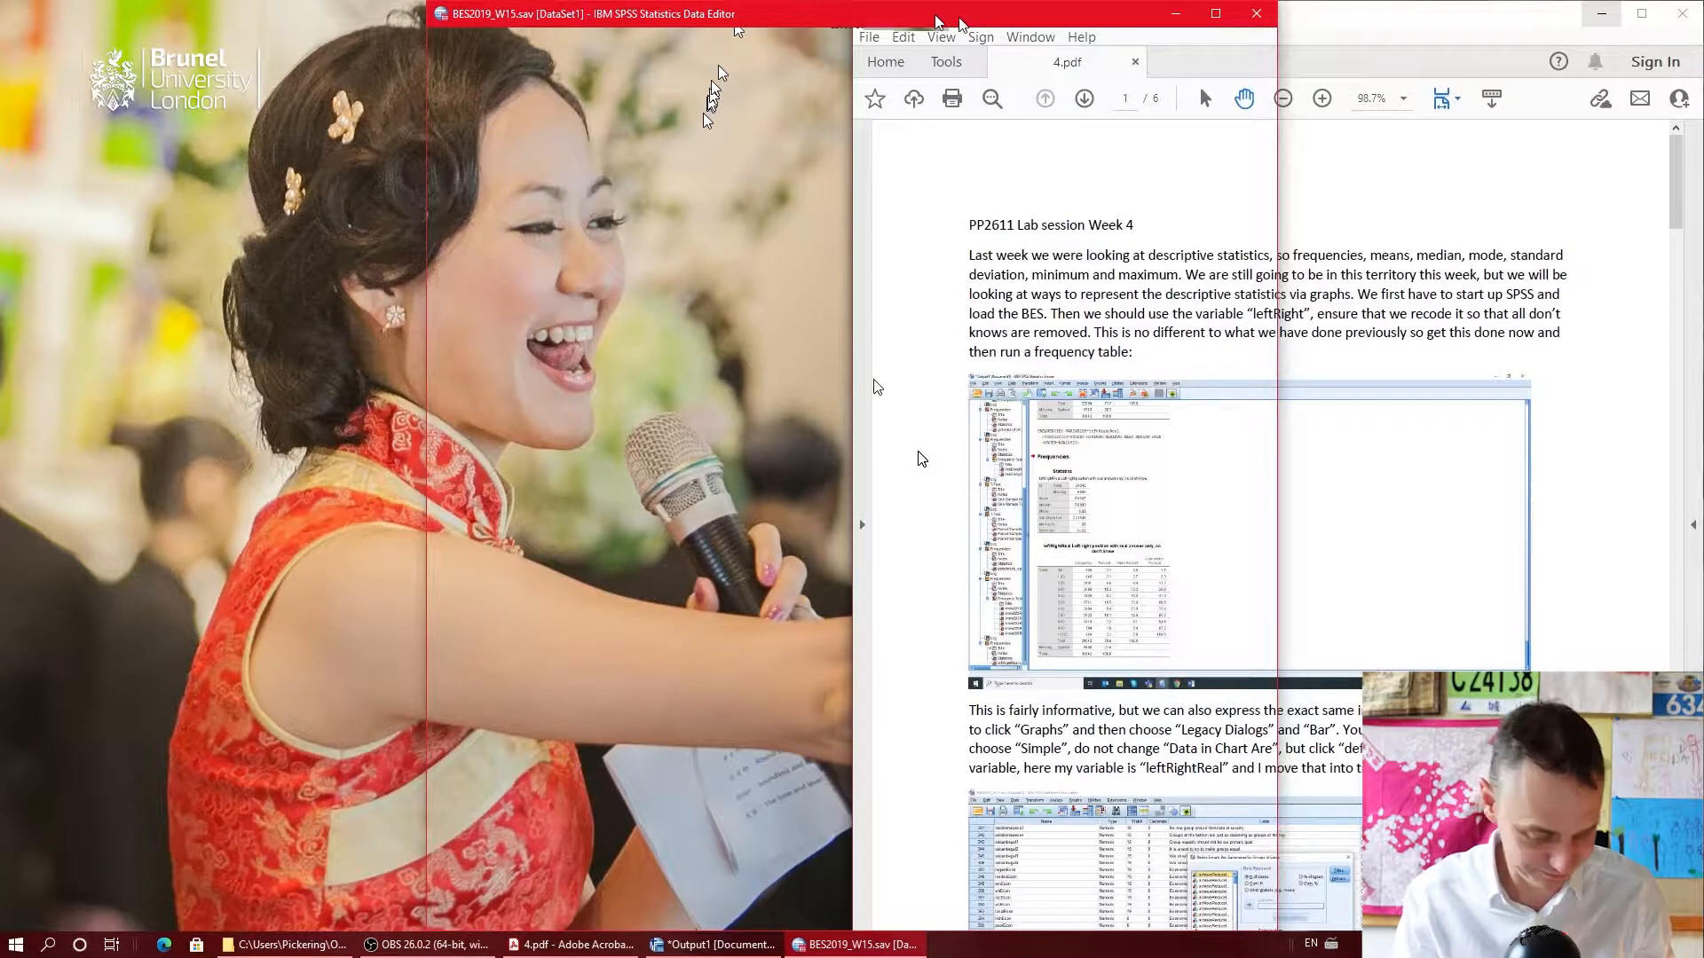
key(super+Left)
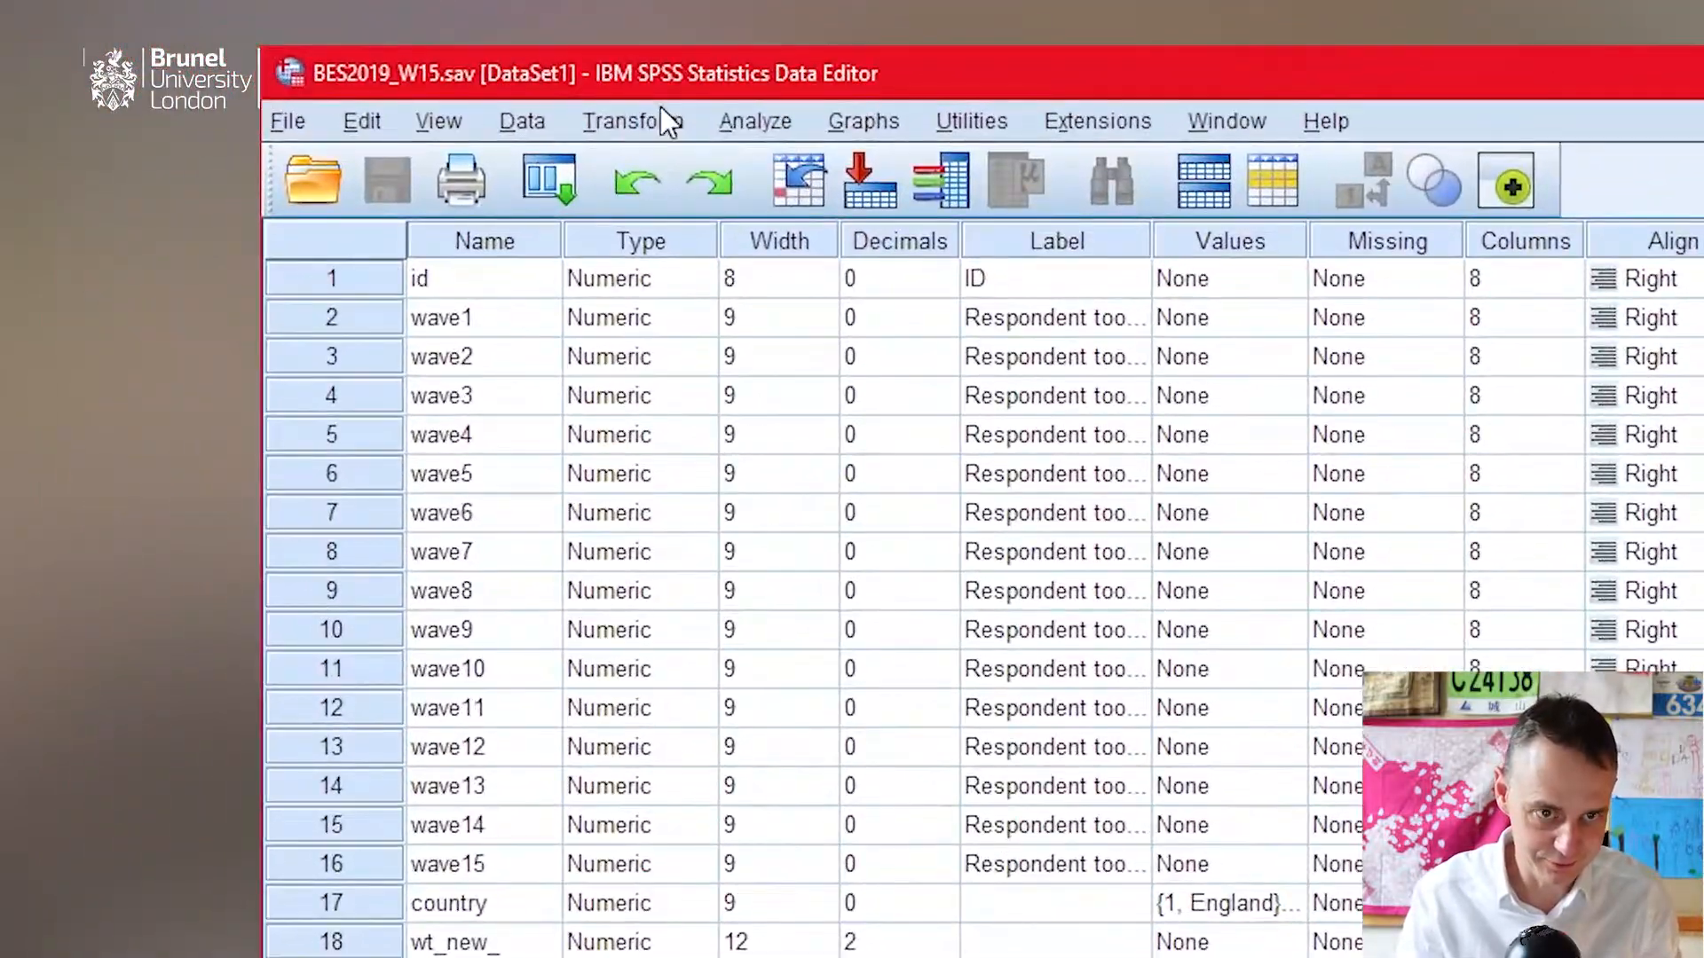
Step: Start Recode into Different Variables and add leftRight as the input variable
click(202, 37)
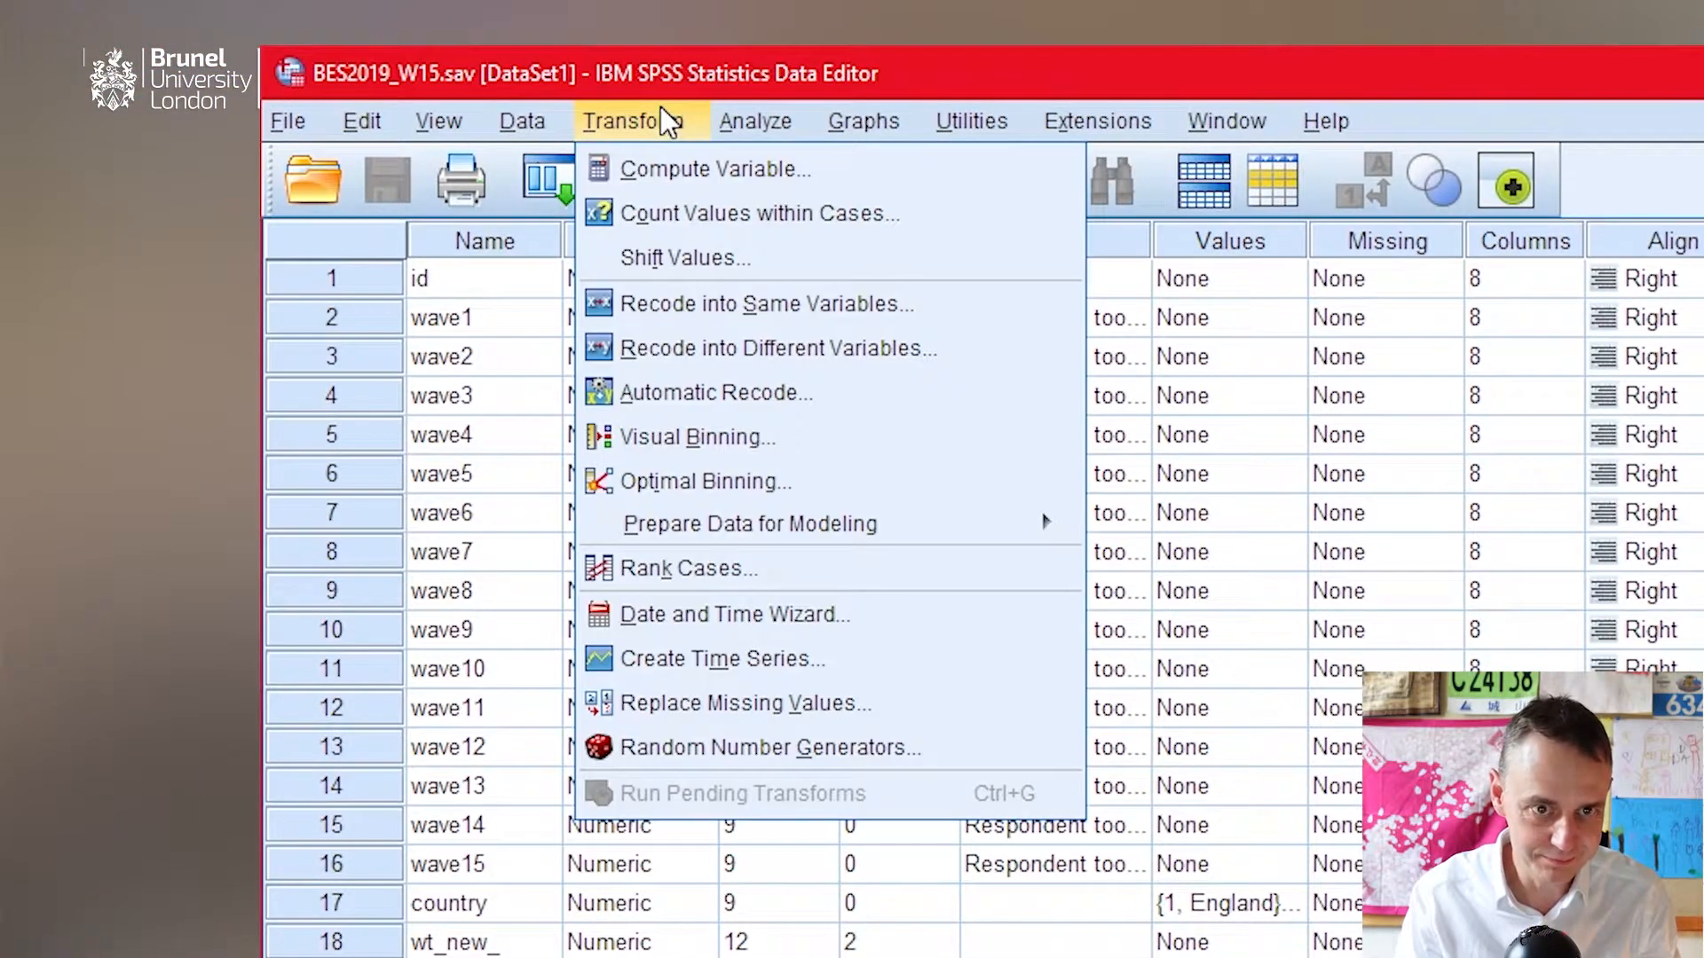
click(825, 348)
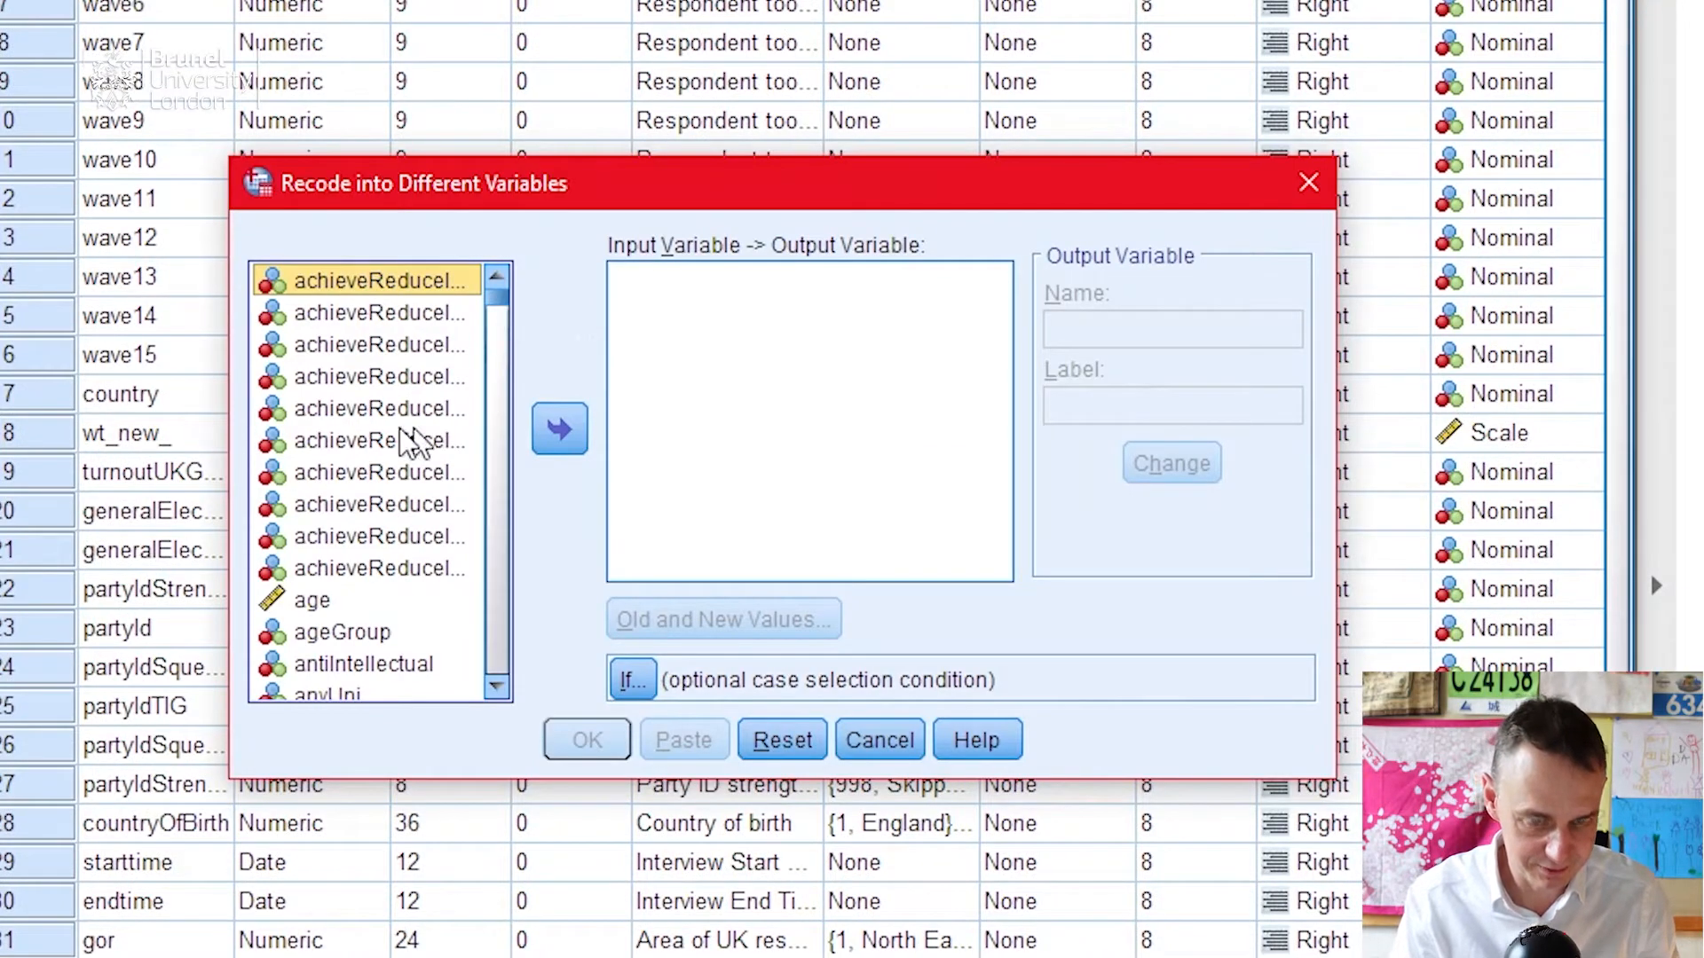
key(l)
scroll(404, 435, down, 2)
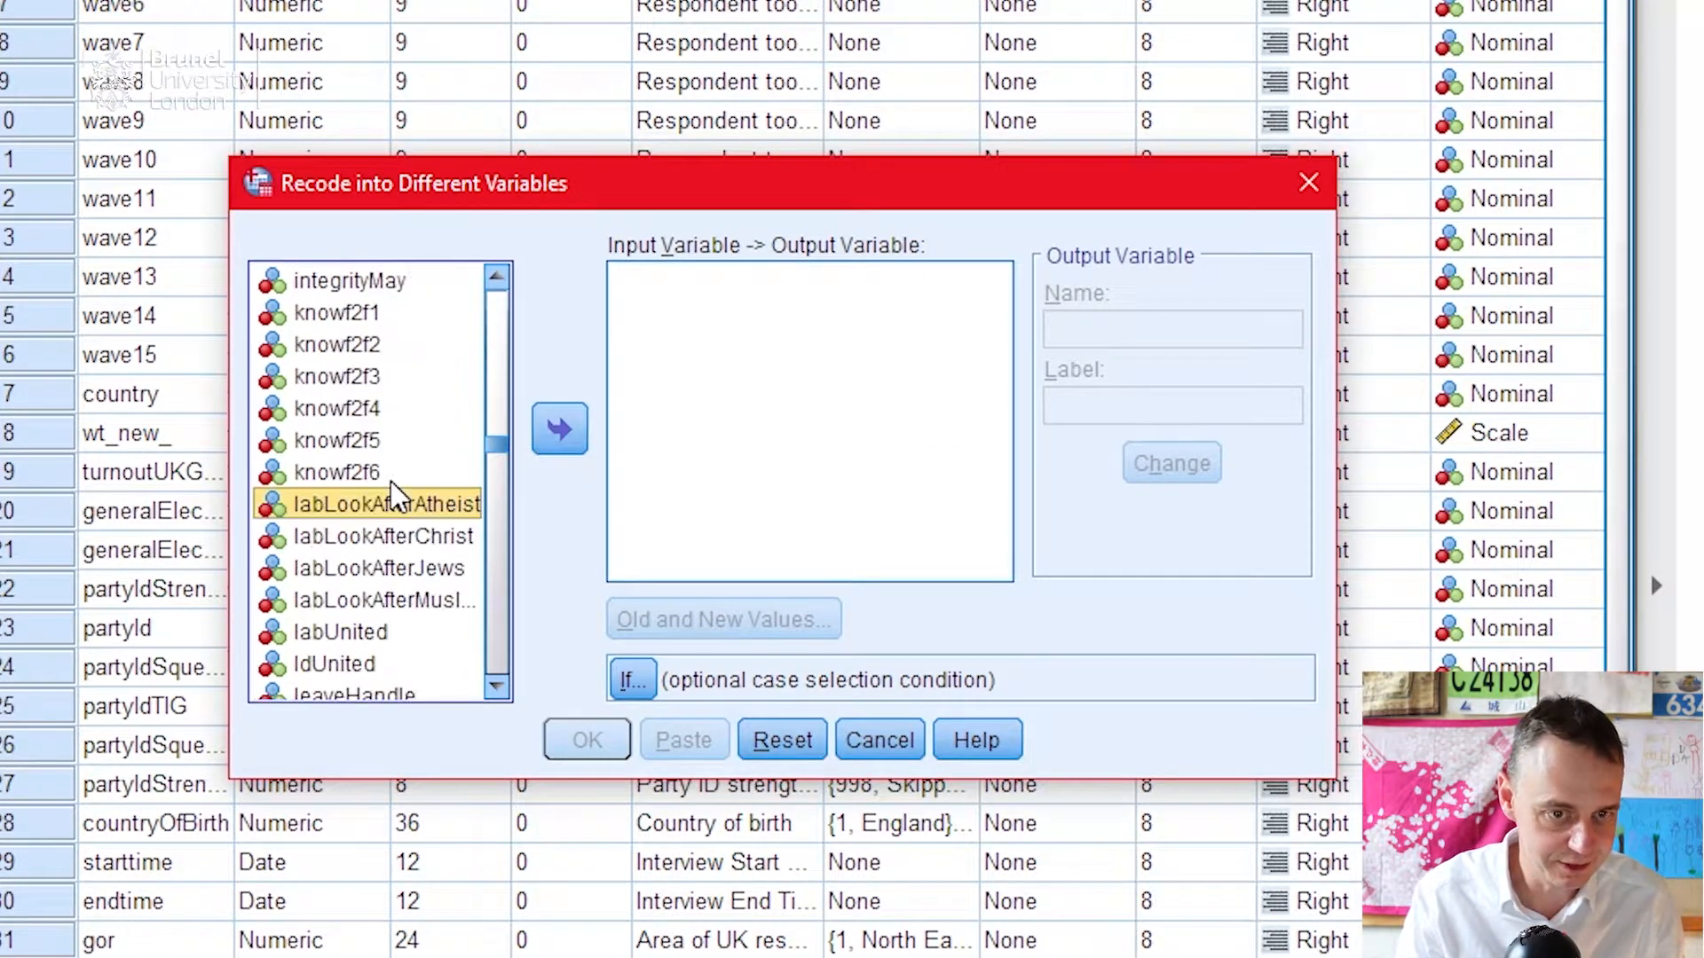
scroll(391, 494, down, 2)
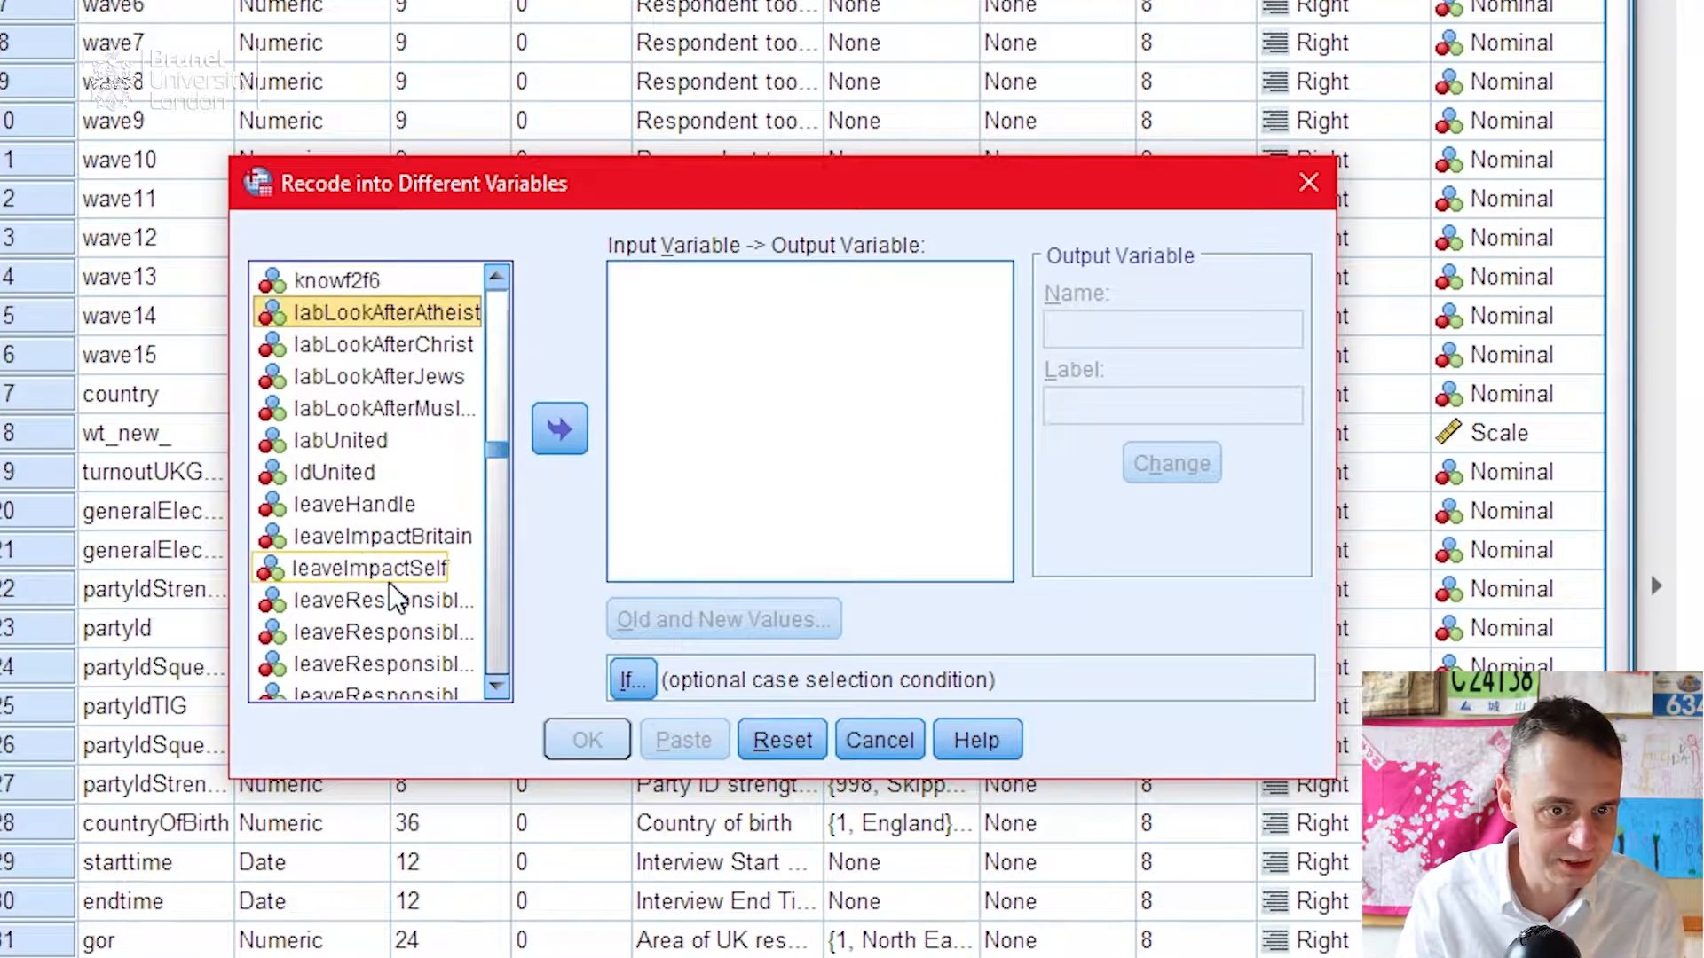
scroll(417, 603, down, 4)
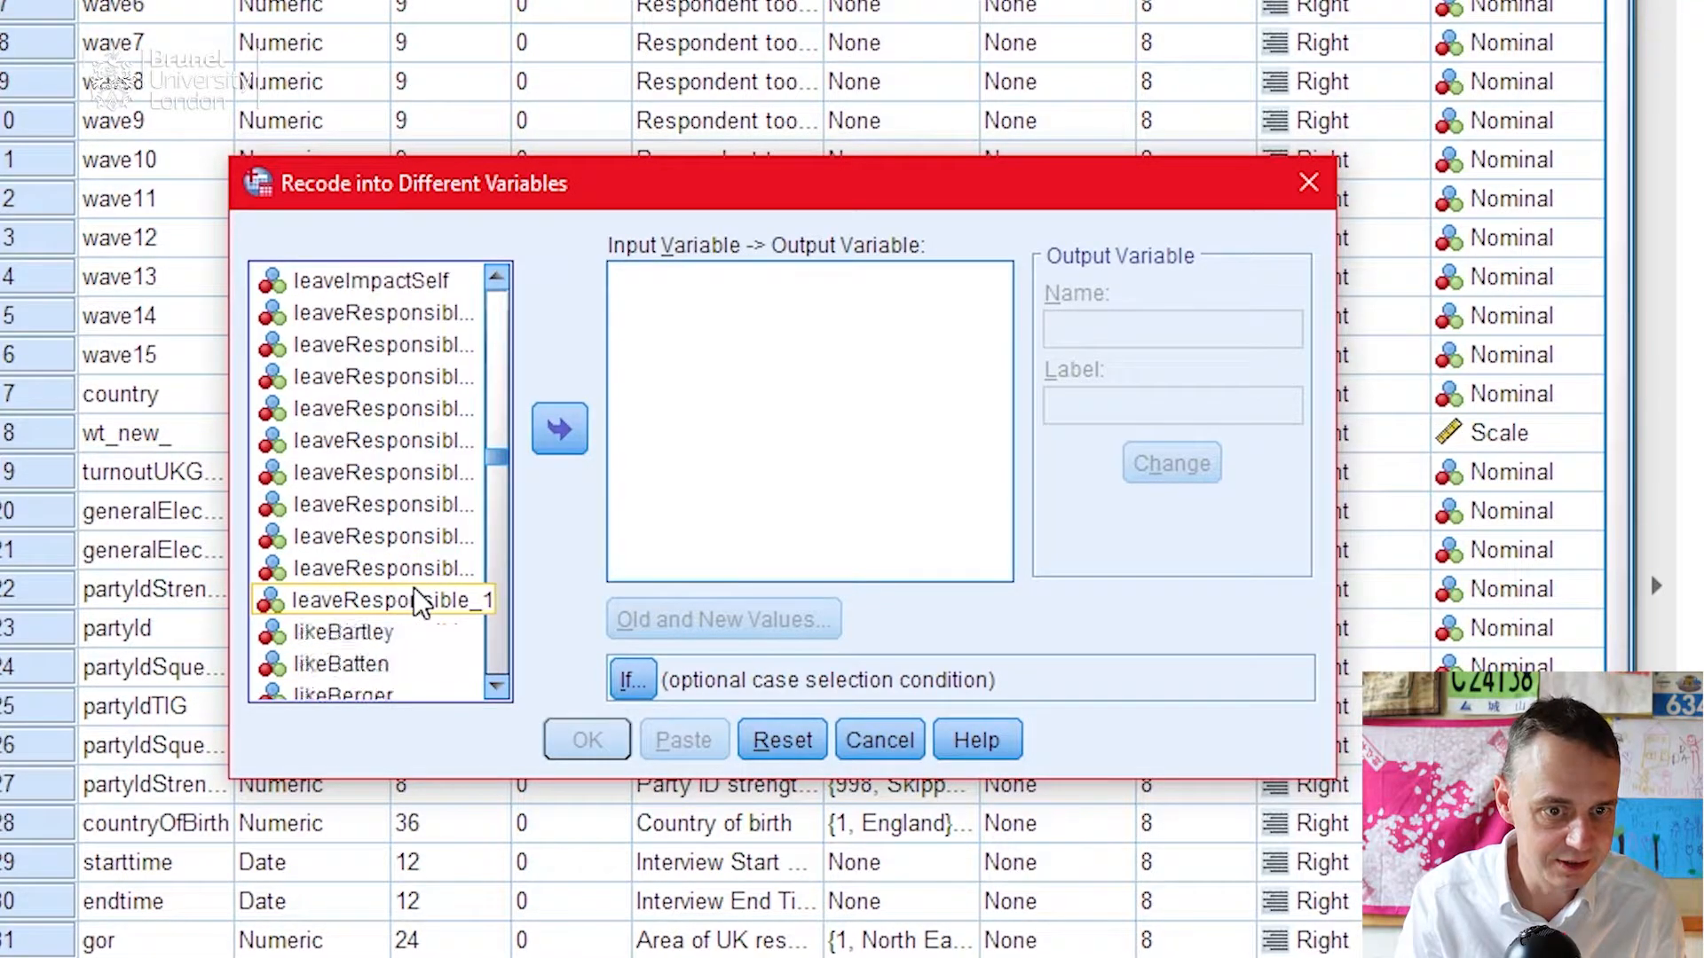
click(359, 504)
click(560, 431)
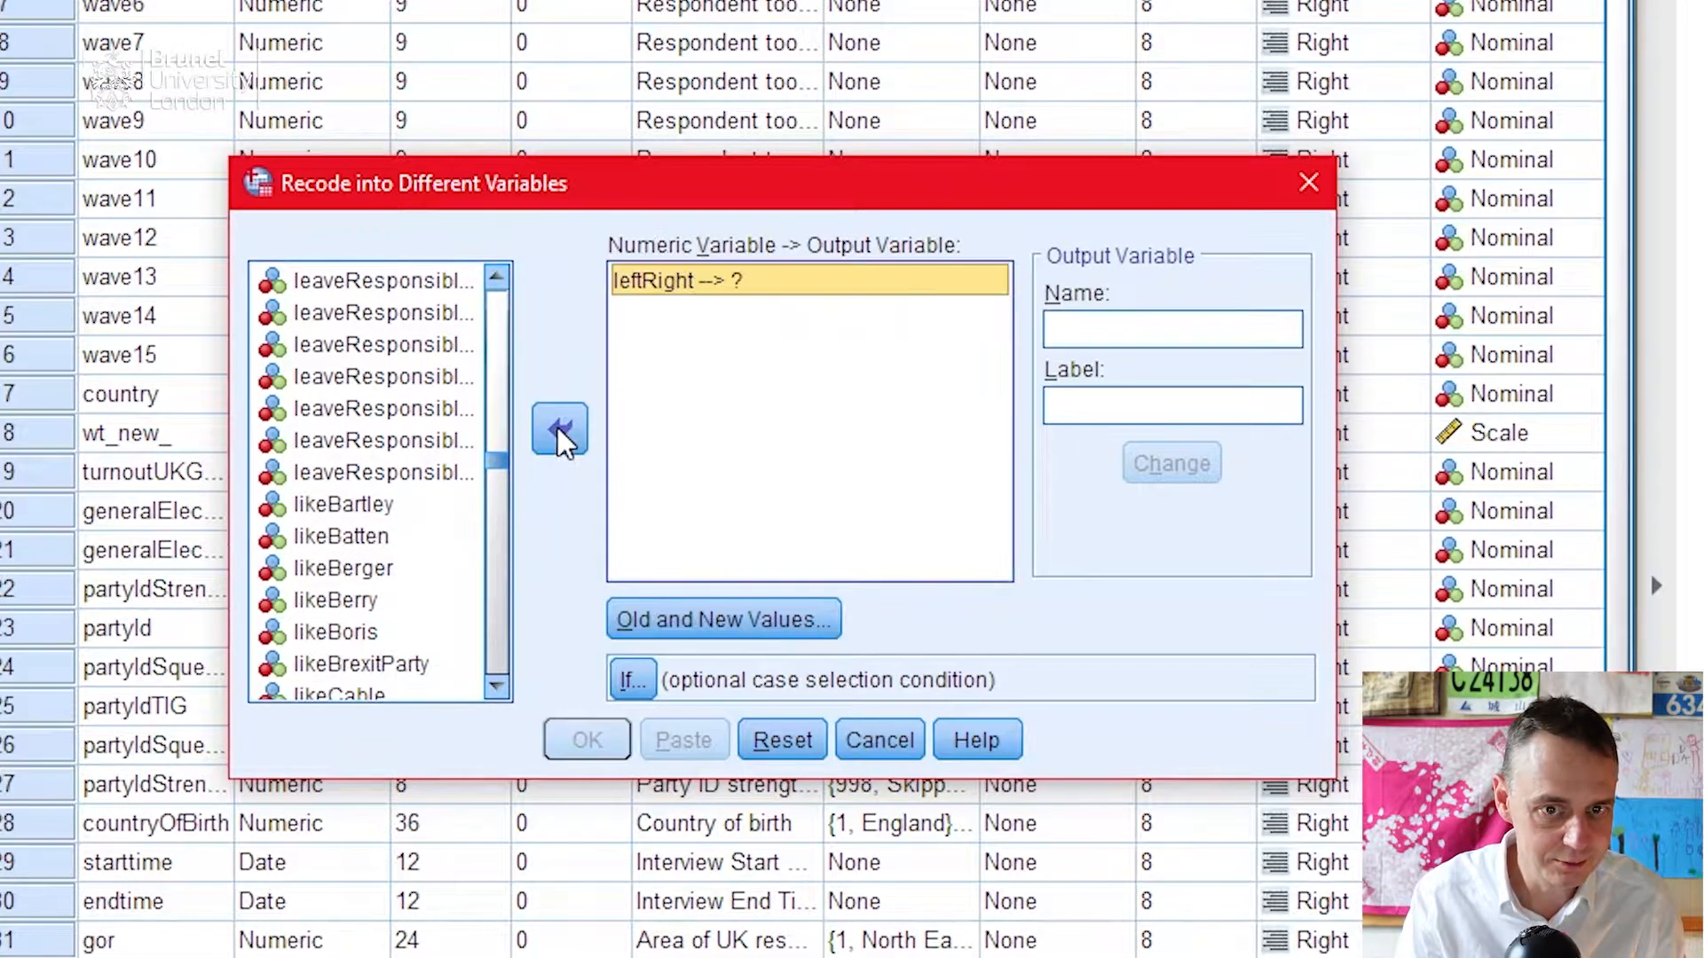
Step: Name the output variable leftRightRec, label it "Left Right Recoded", and assign it to leftRight
click(1245, 330)
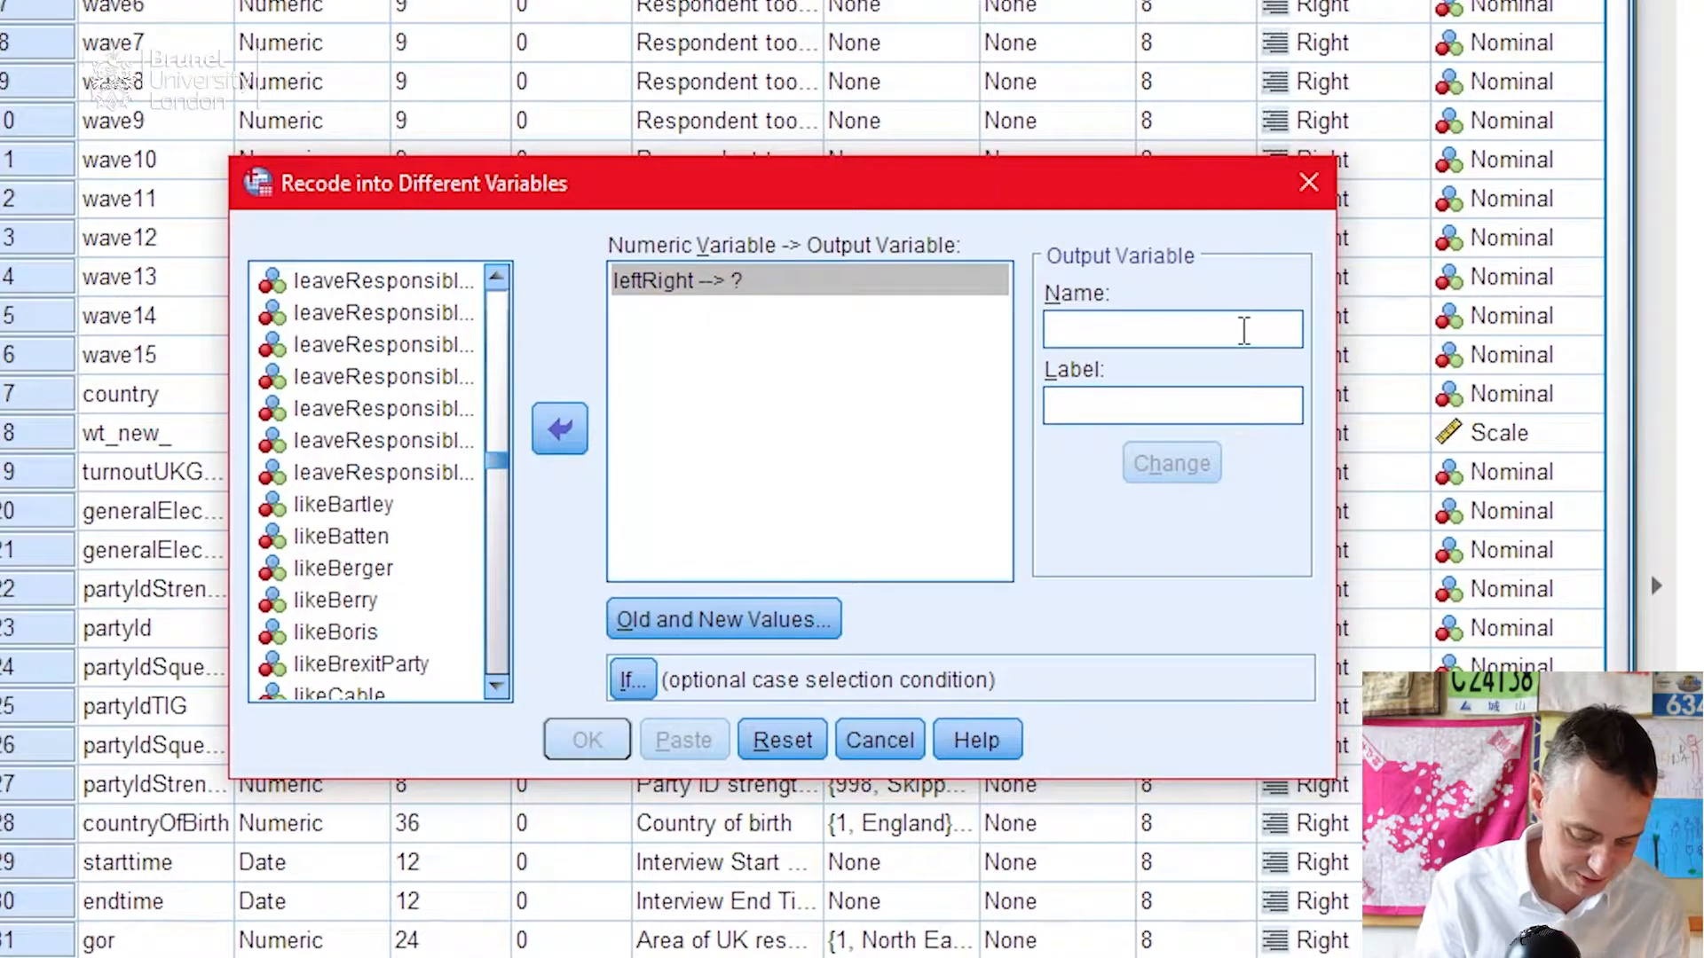
text(leftRight)
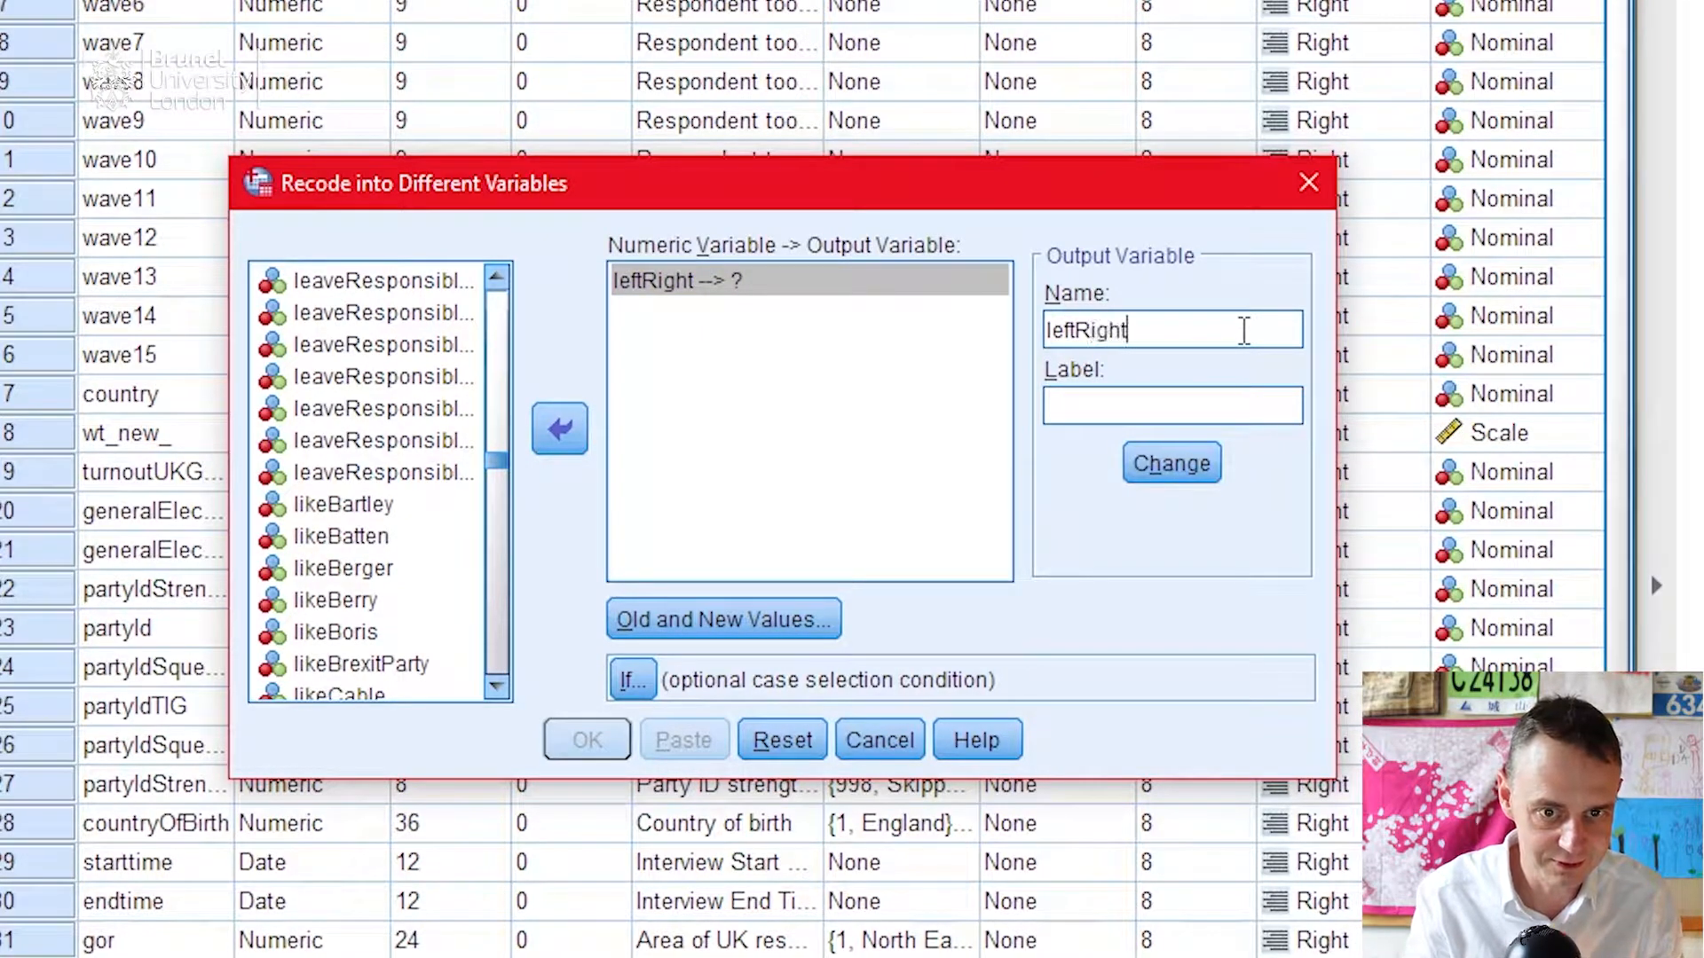
text(Rec)
key(Tab)
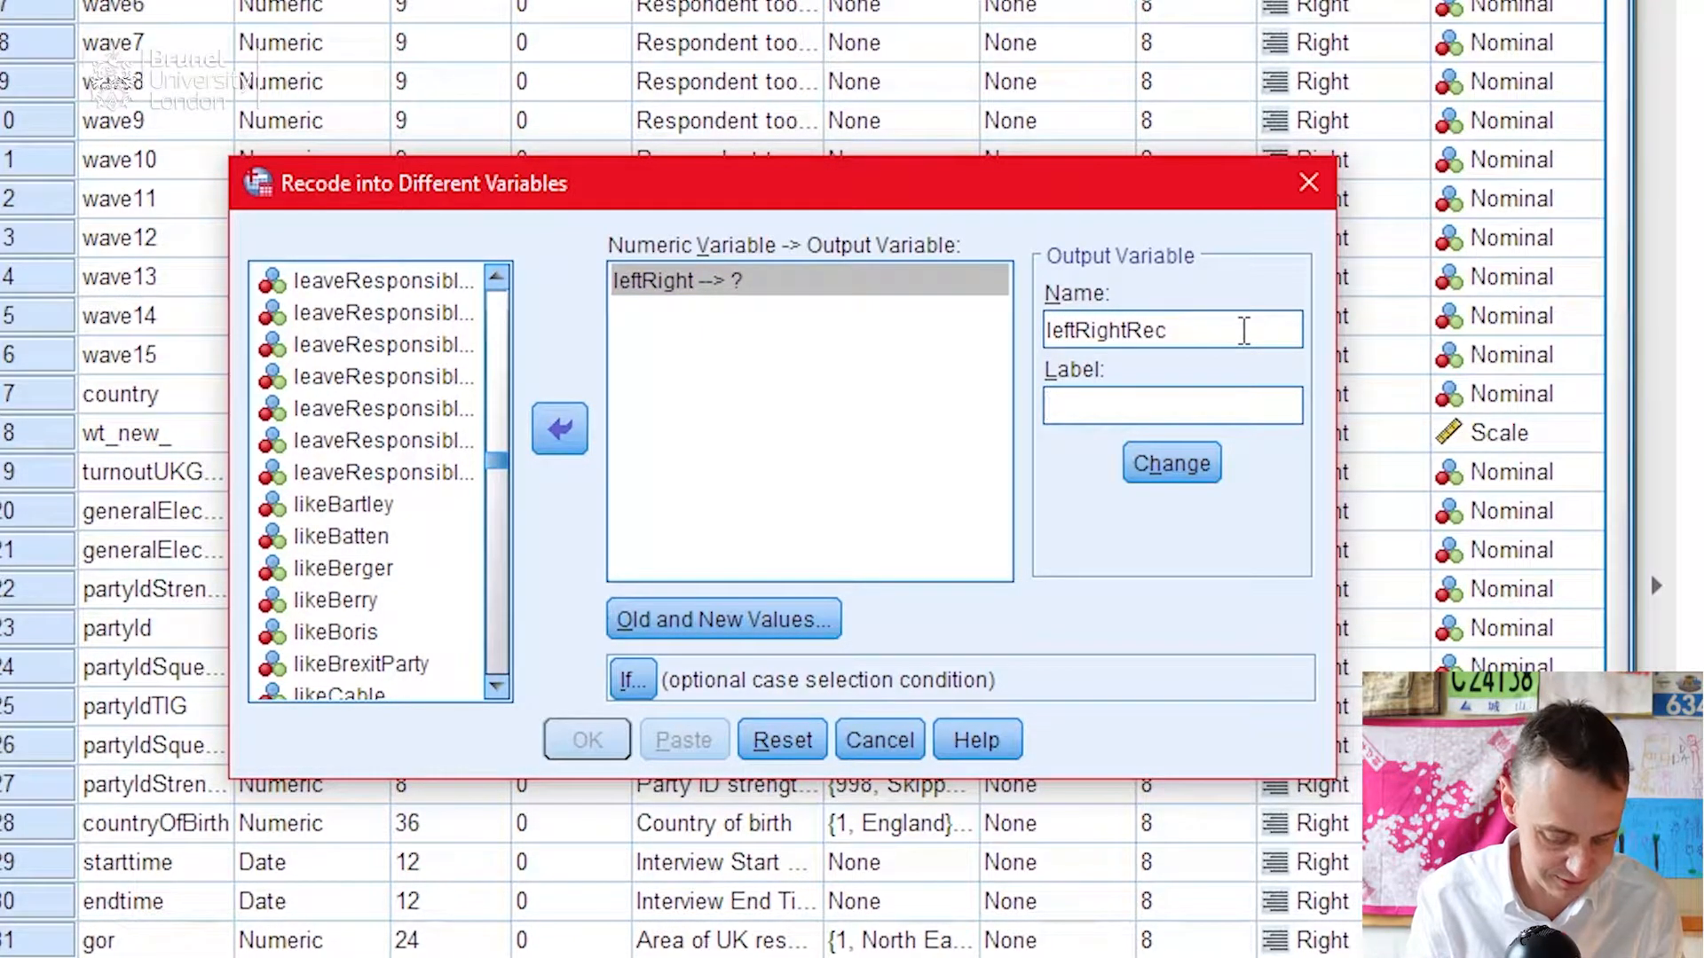
text(Left Right)
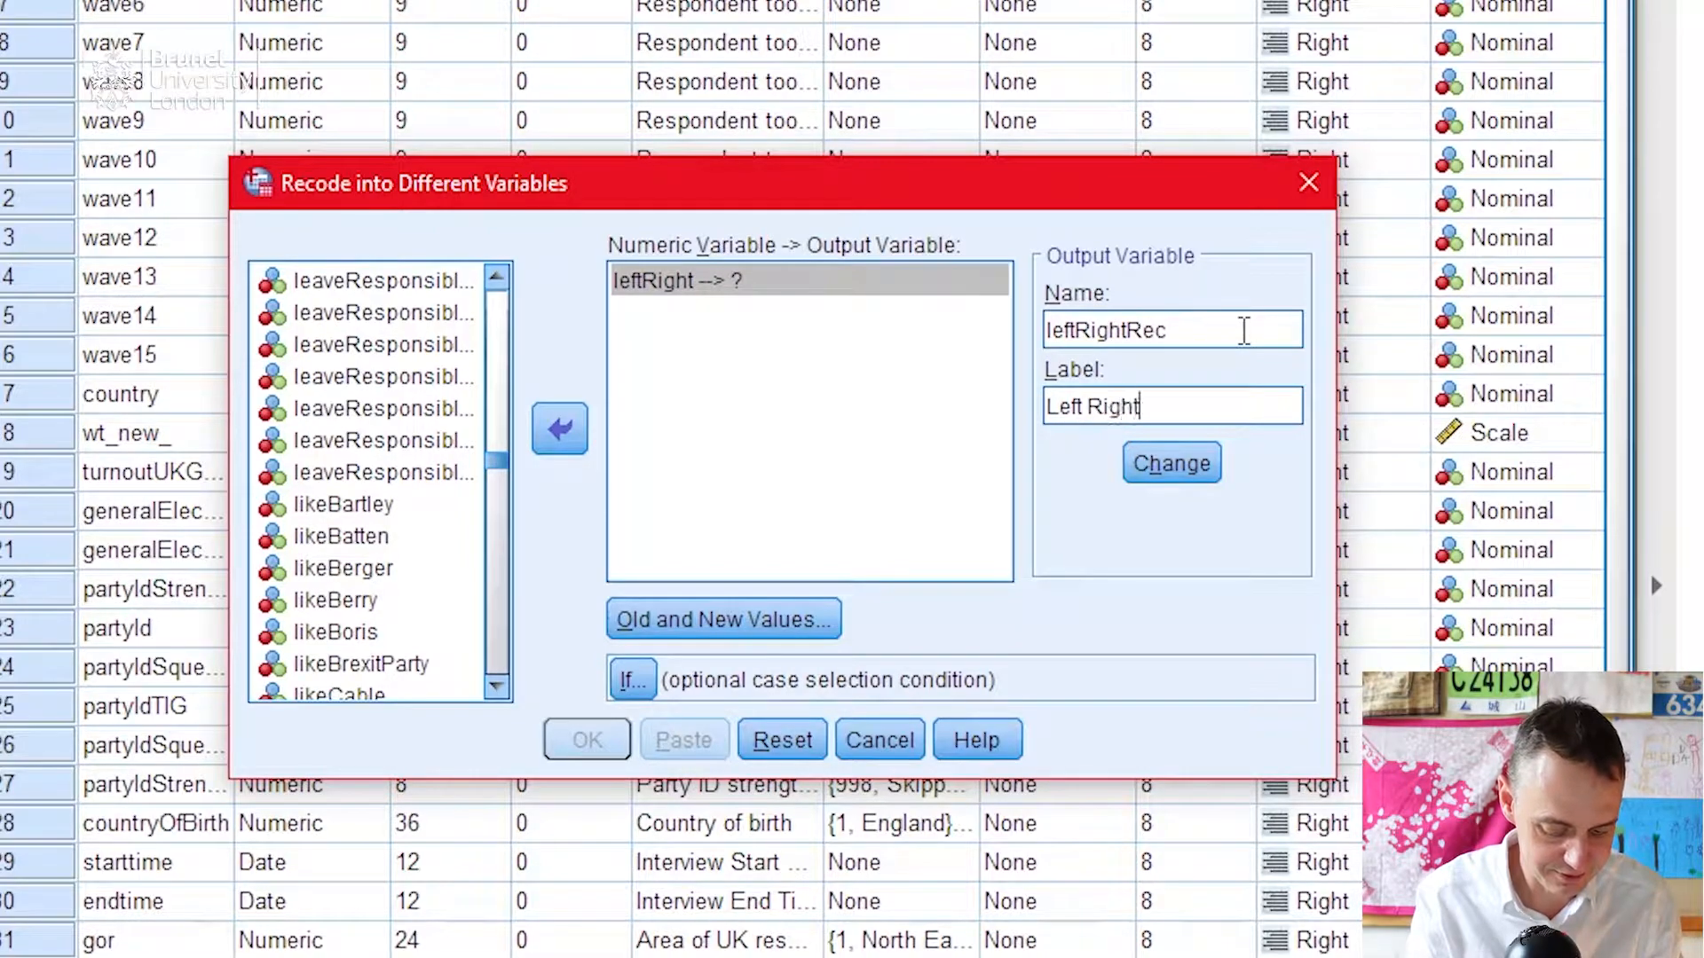
text( Recoded)
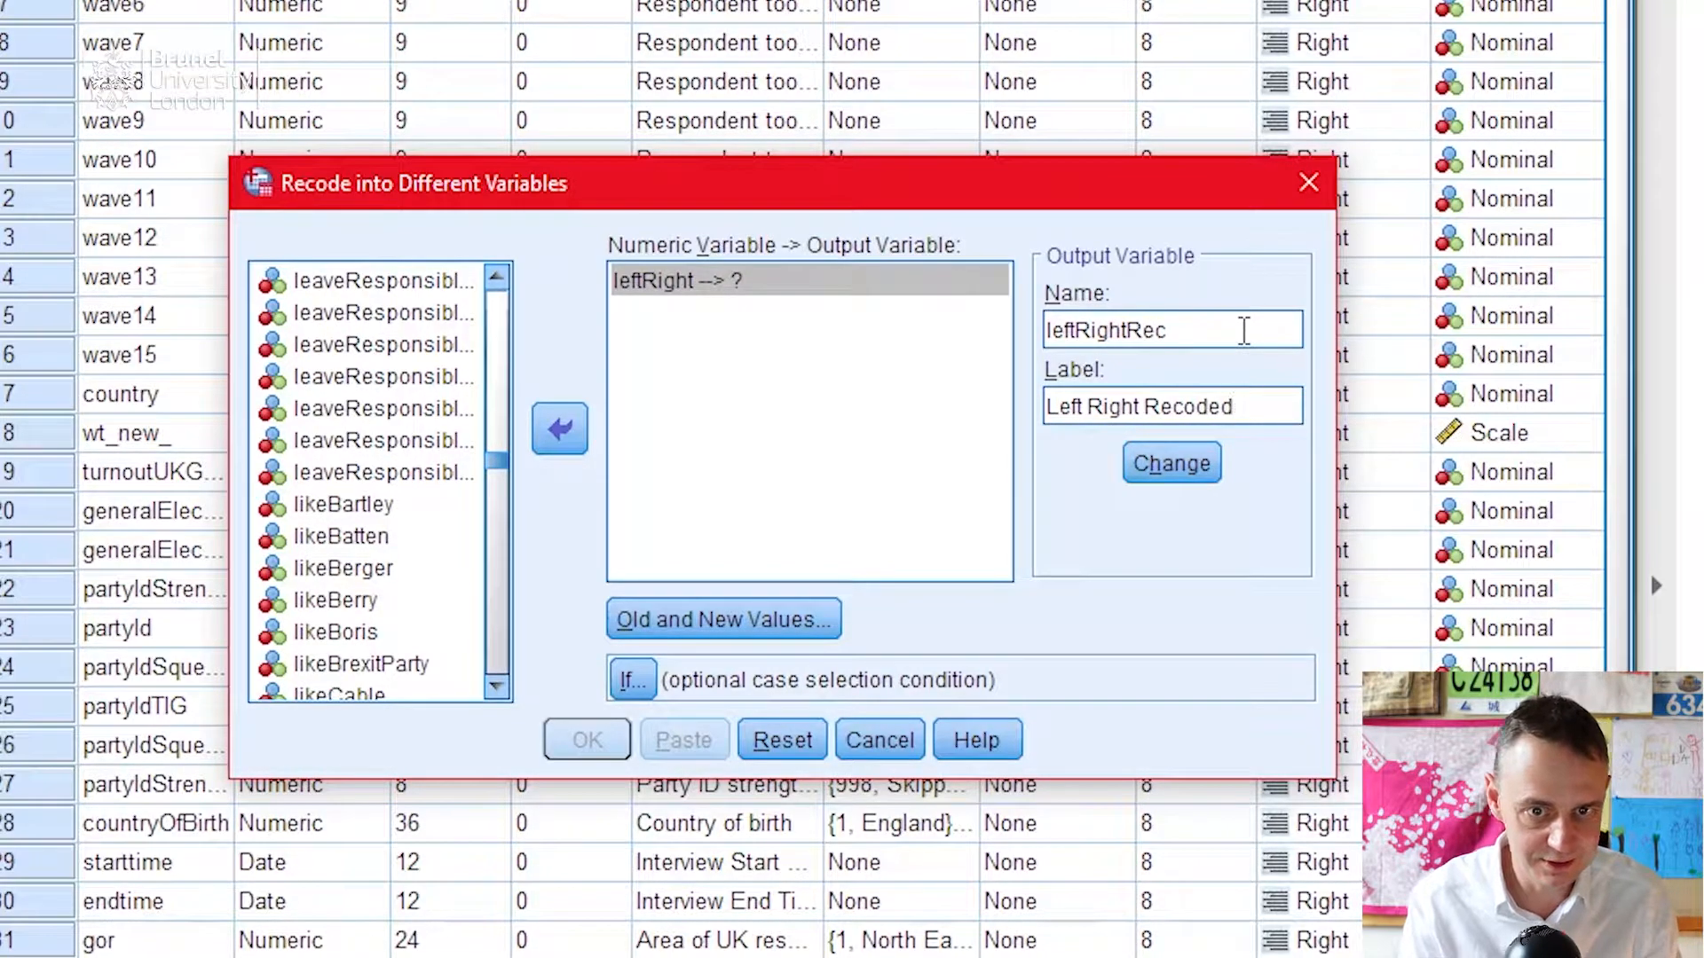
click(1176, 463)
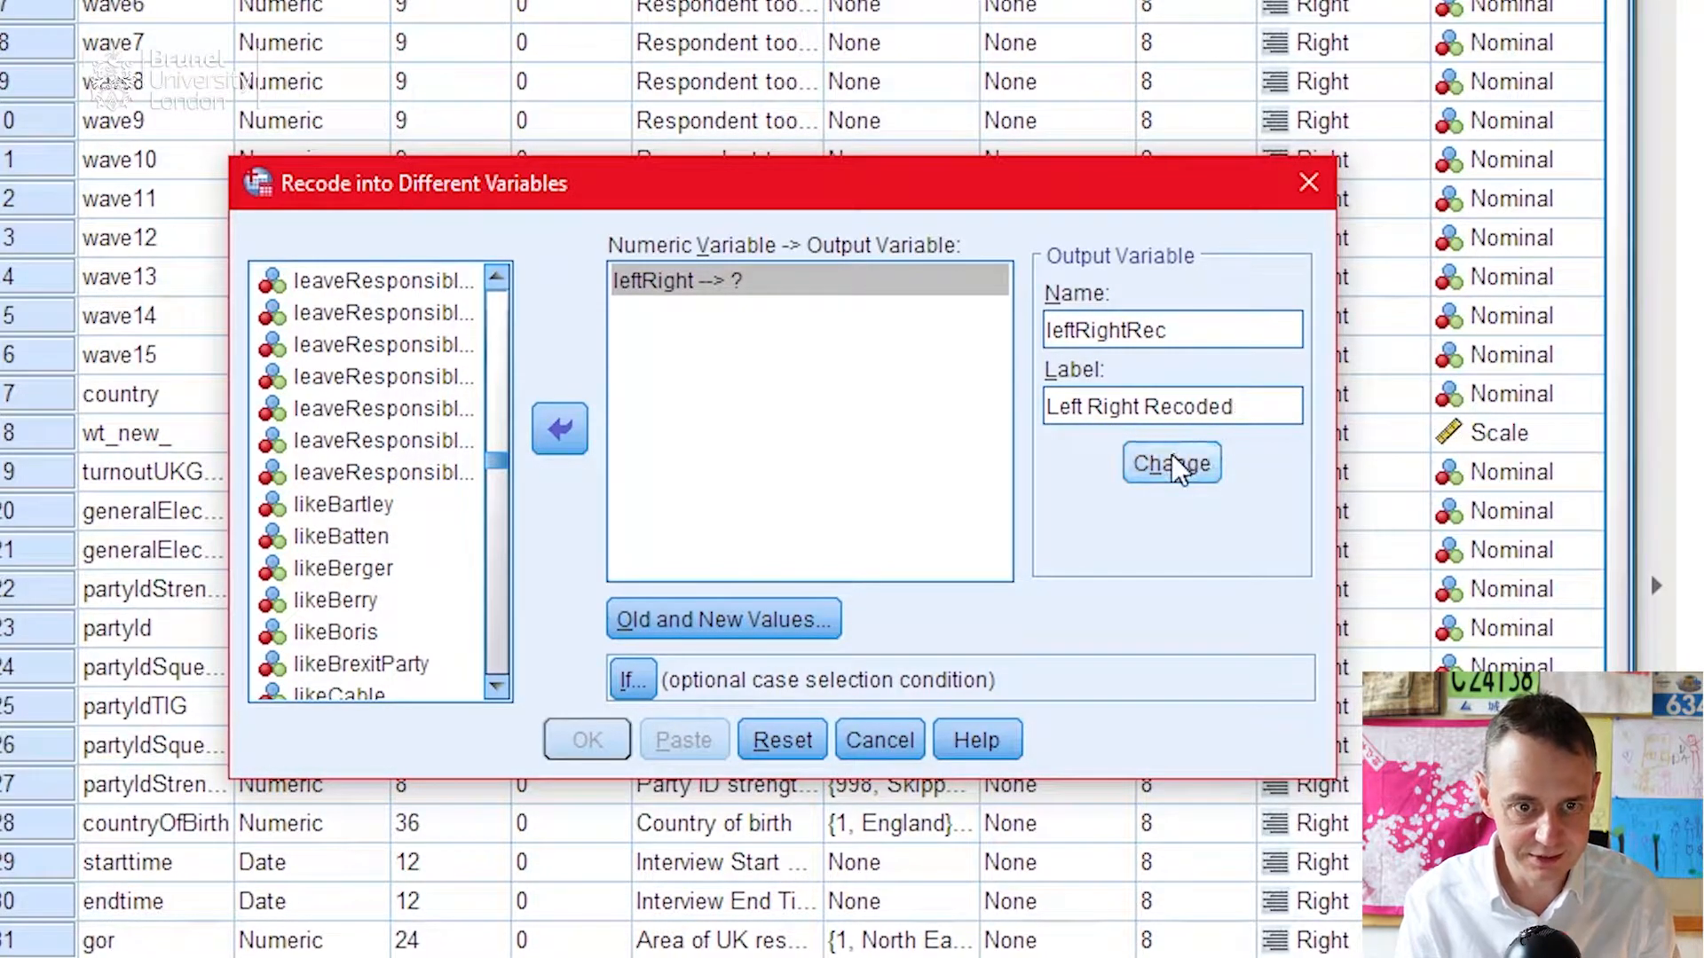
Step: Add a recode rule that turns the old value 9999 into system-missing
click(781, 621)
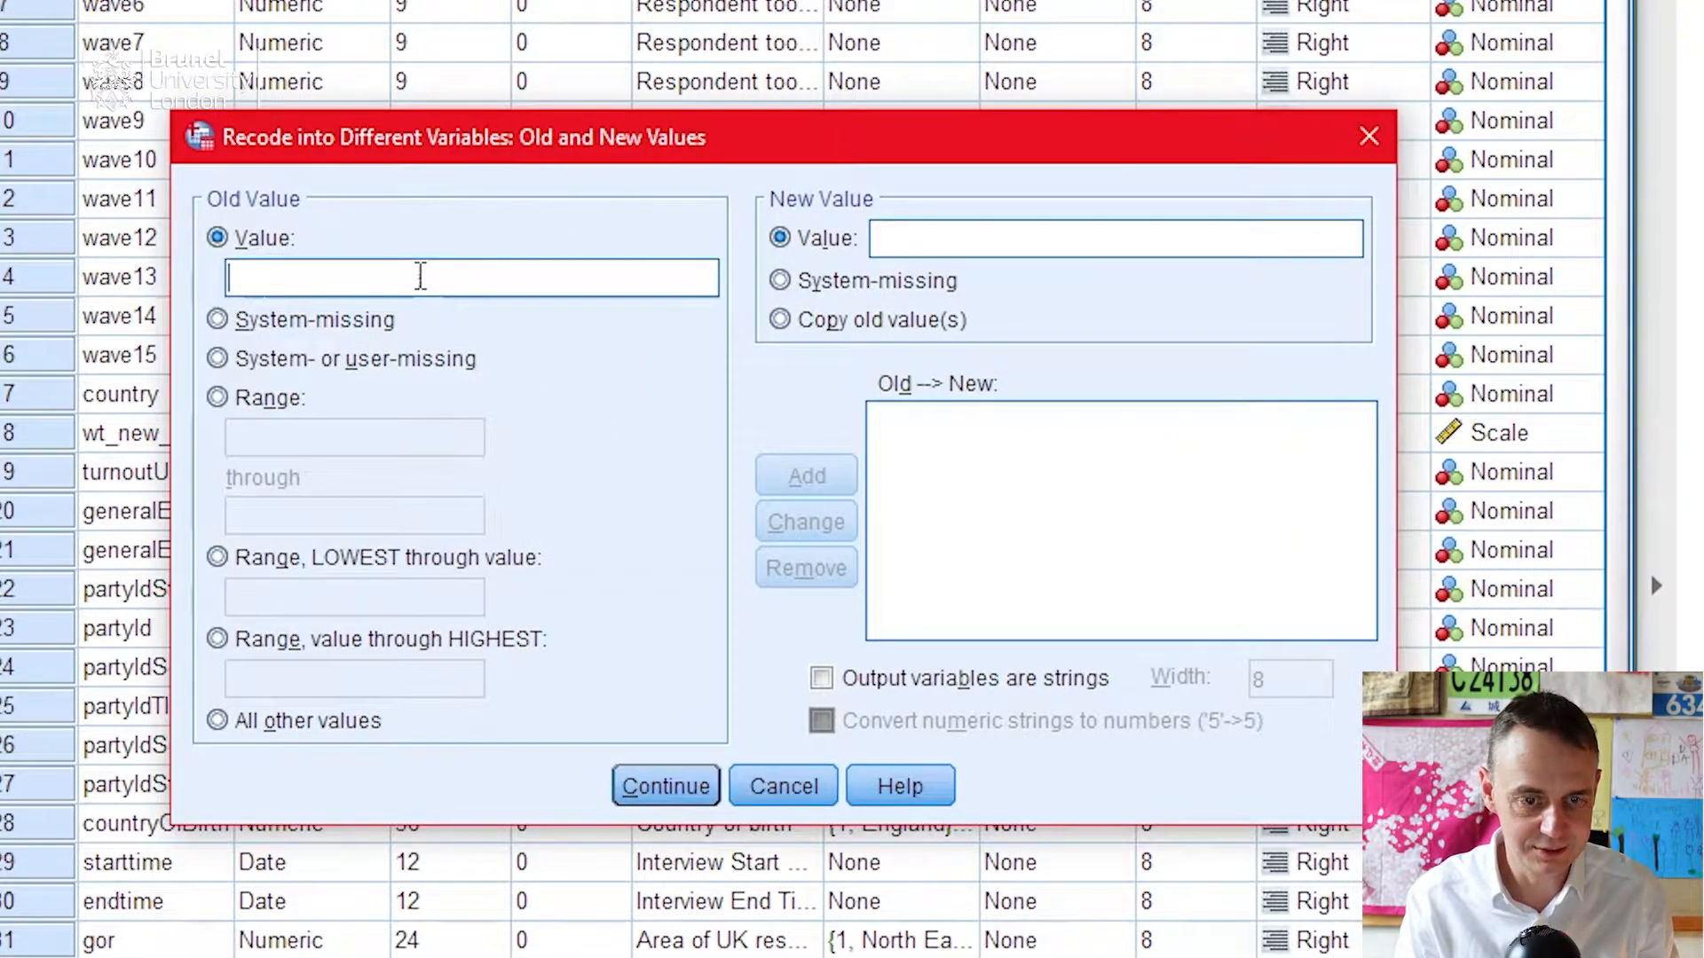
text(9999)
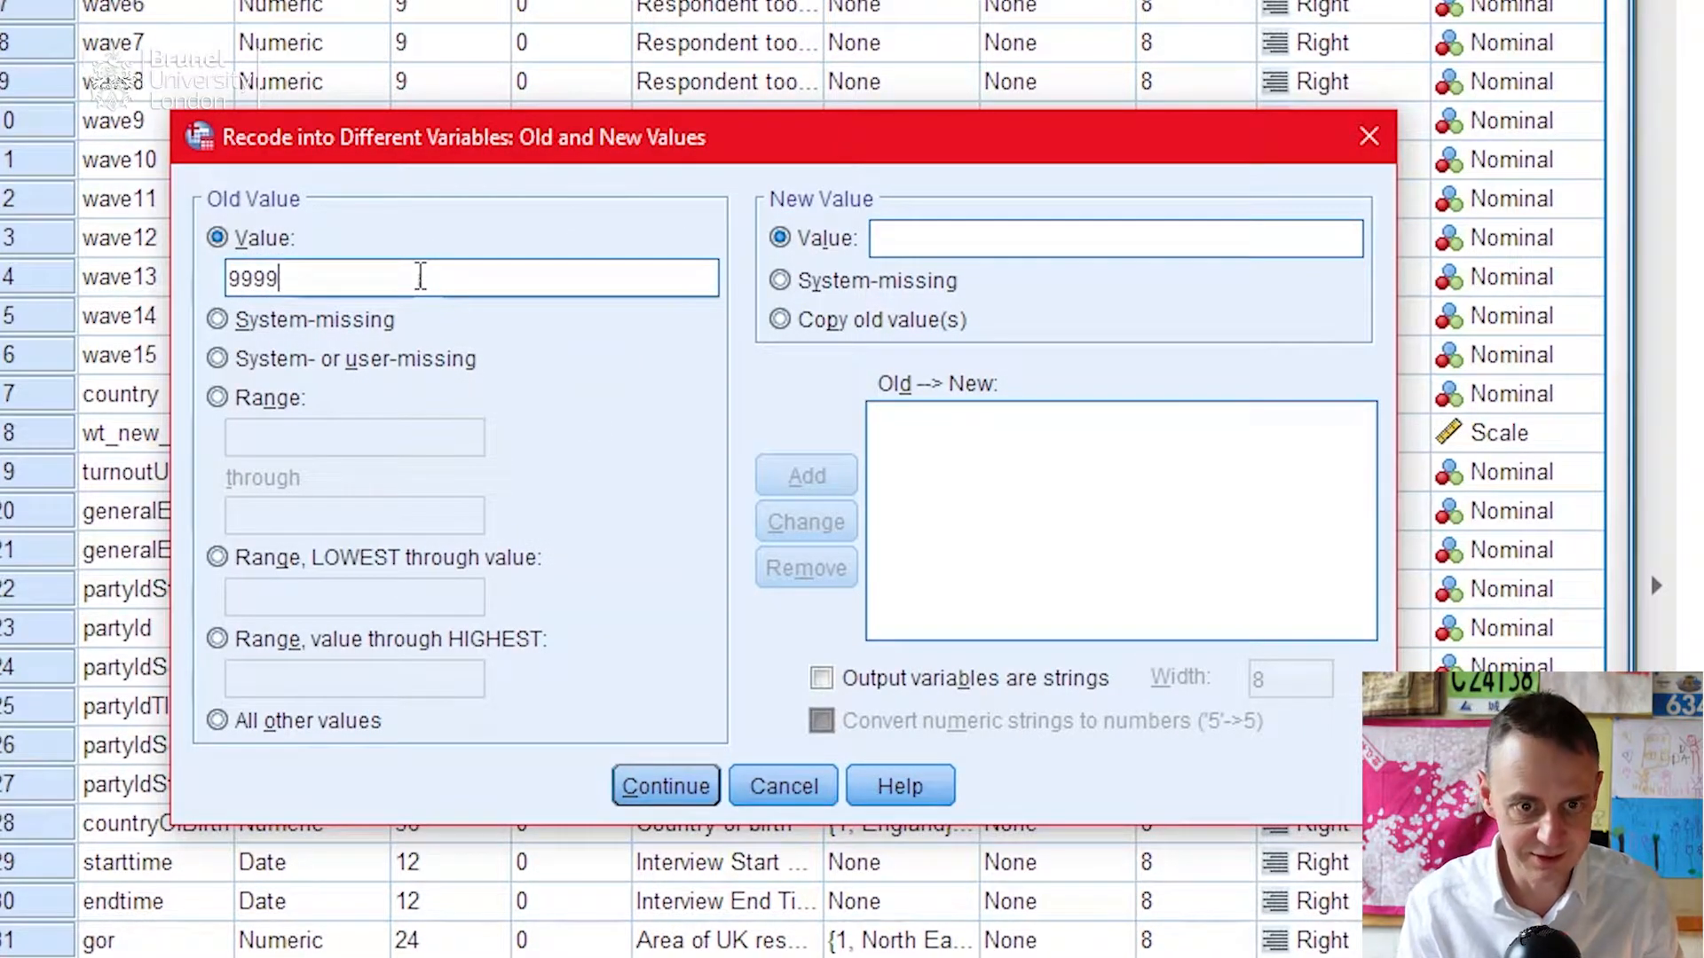
click(828, 290)
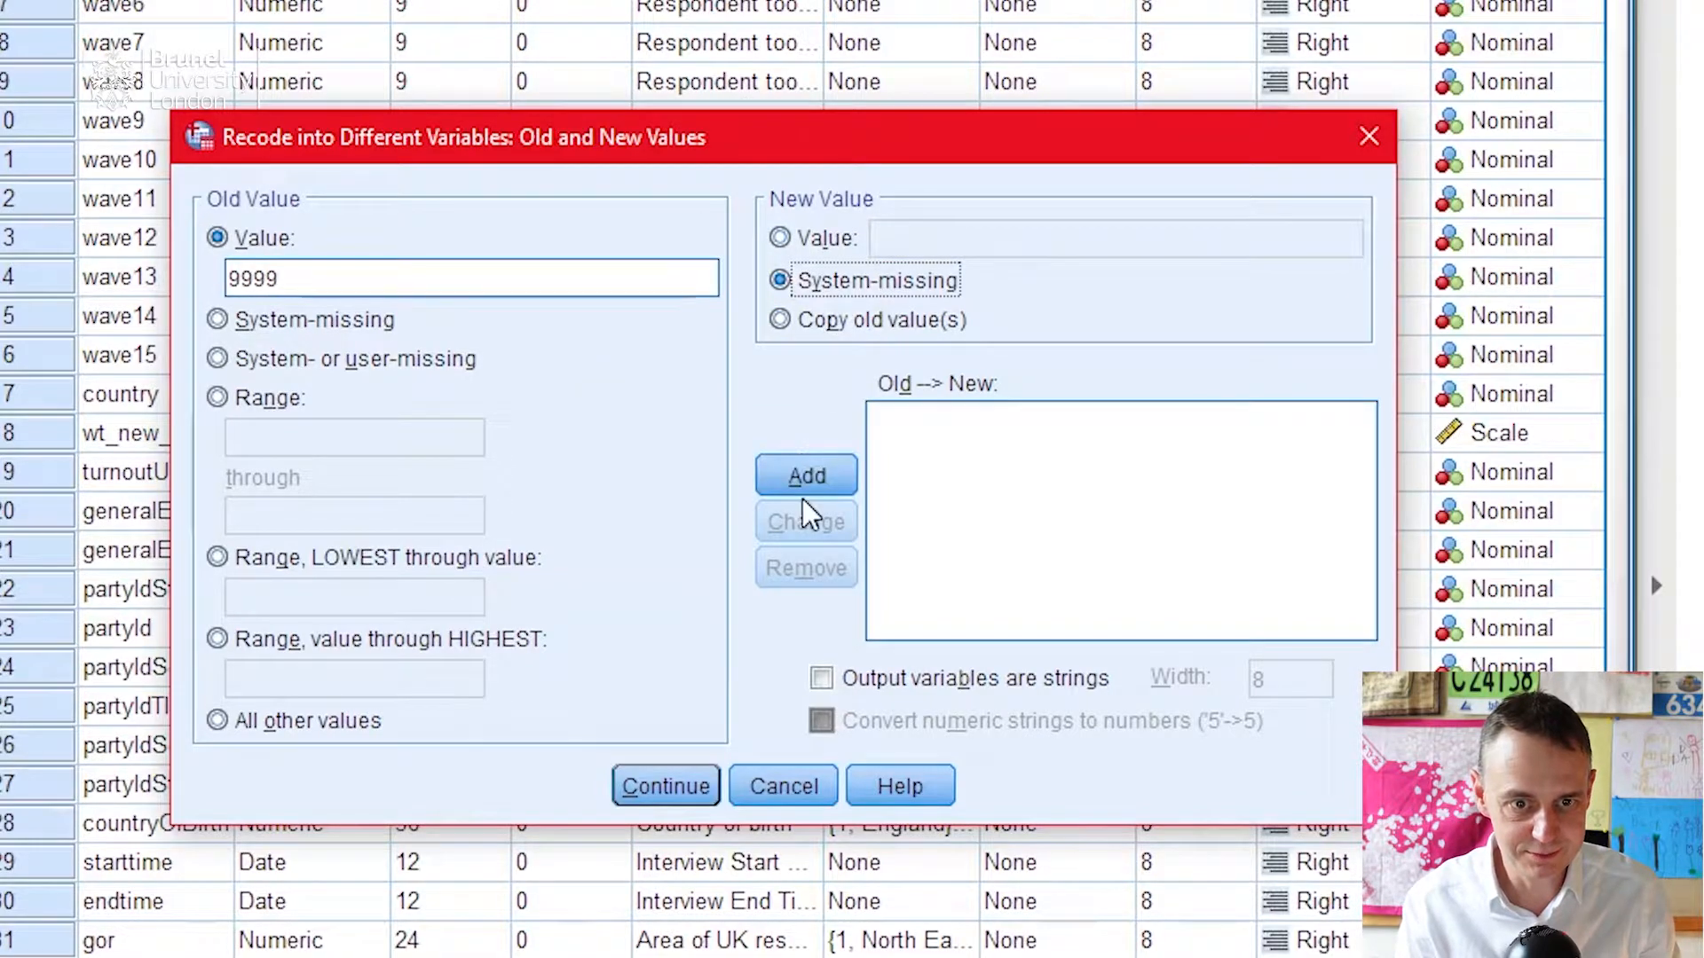
click(808, 481)
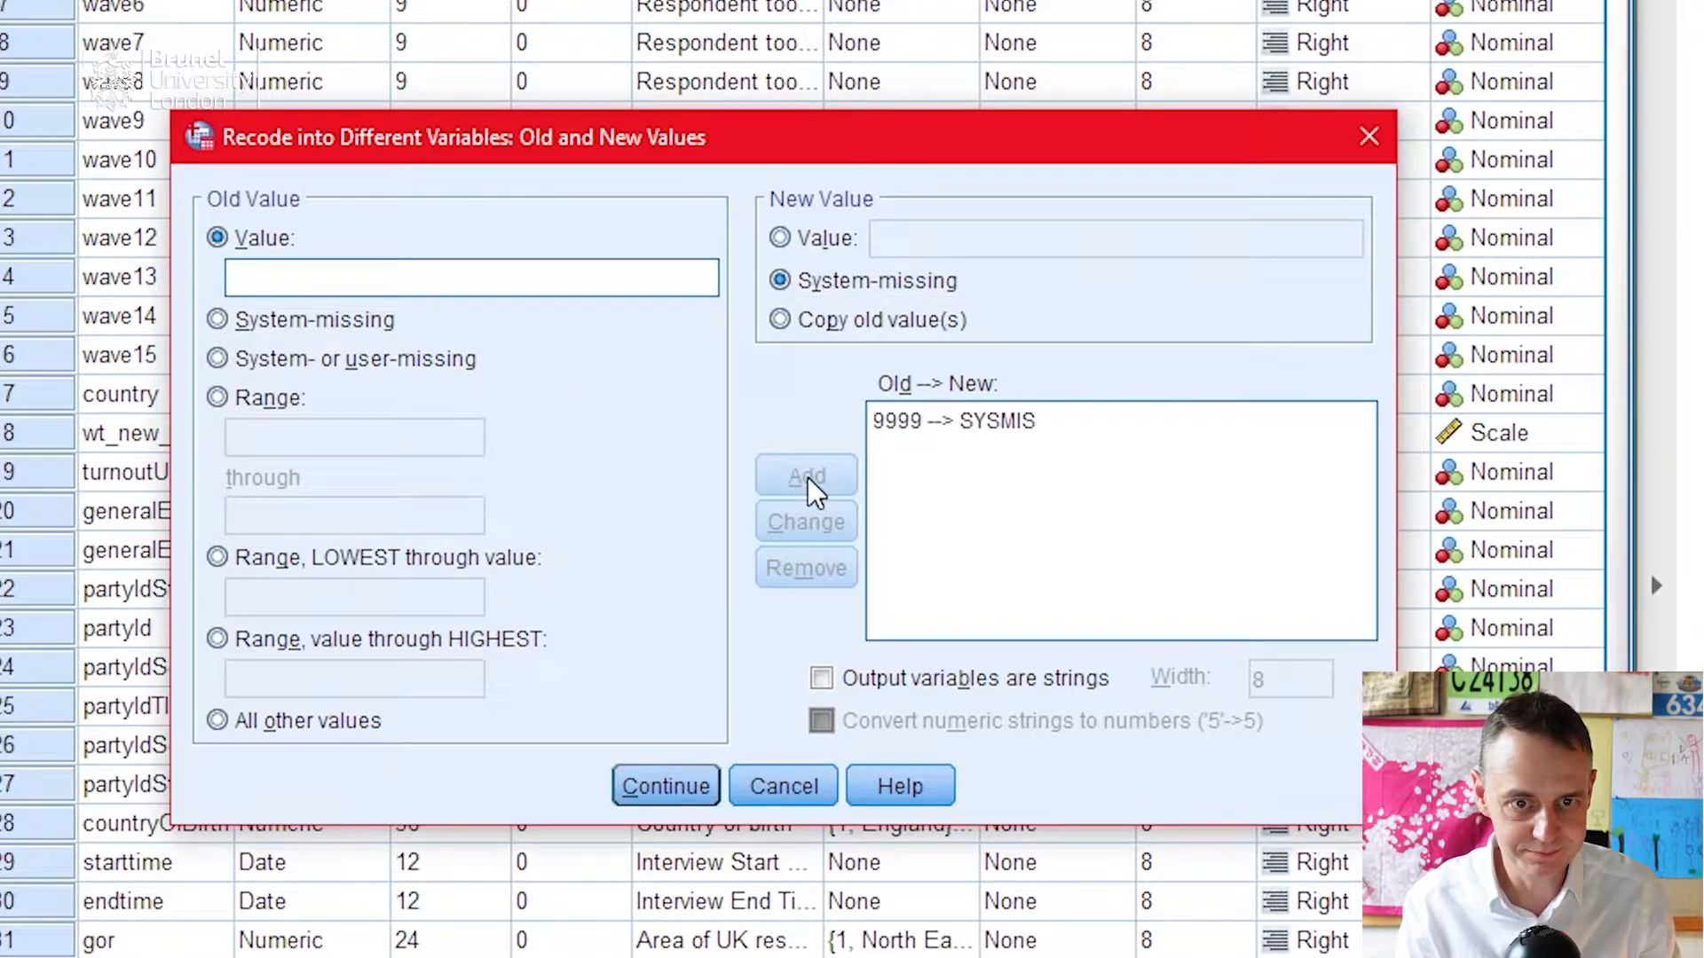
Step: Add a rule that copies old values in the range 0 through 10, and run the recode
click(271, 401)
click(293, 435)
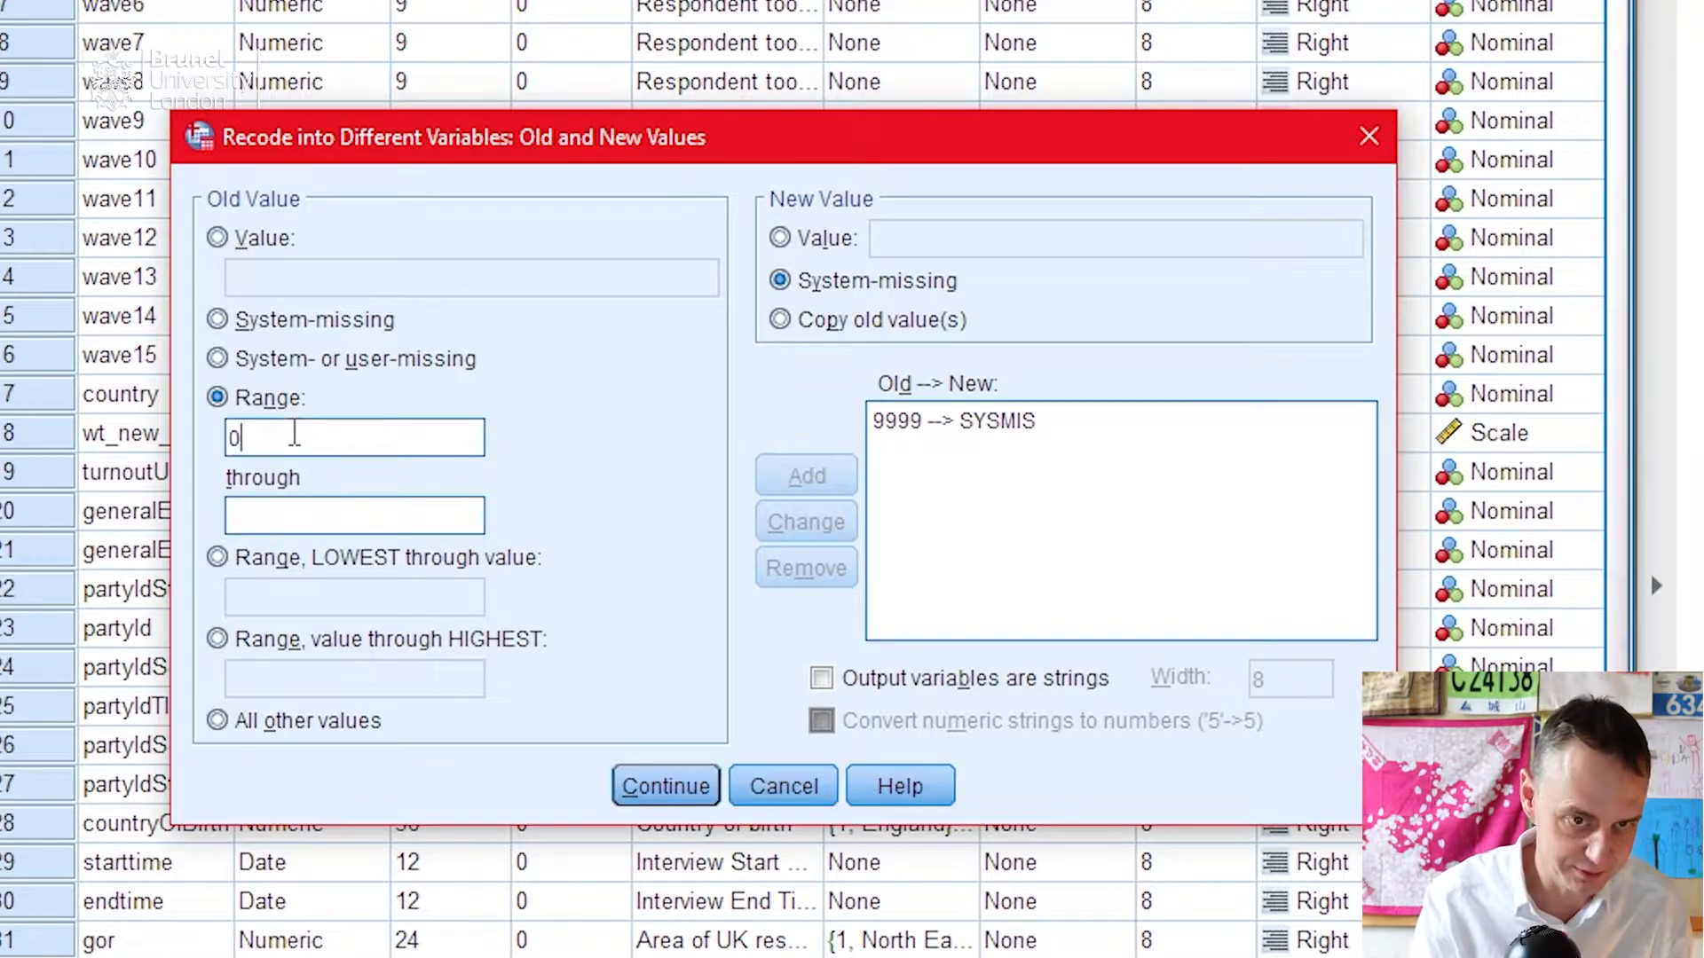
click(266, 503)
text(10)
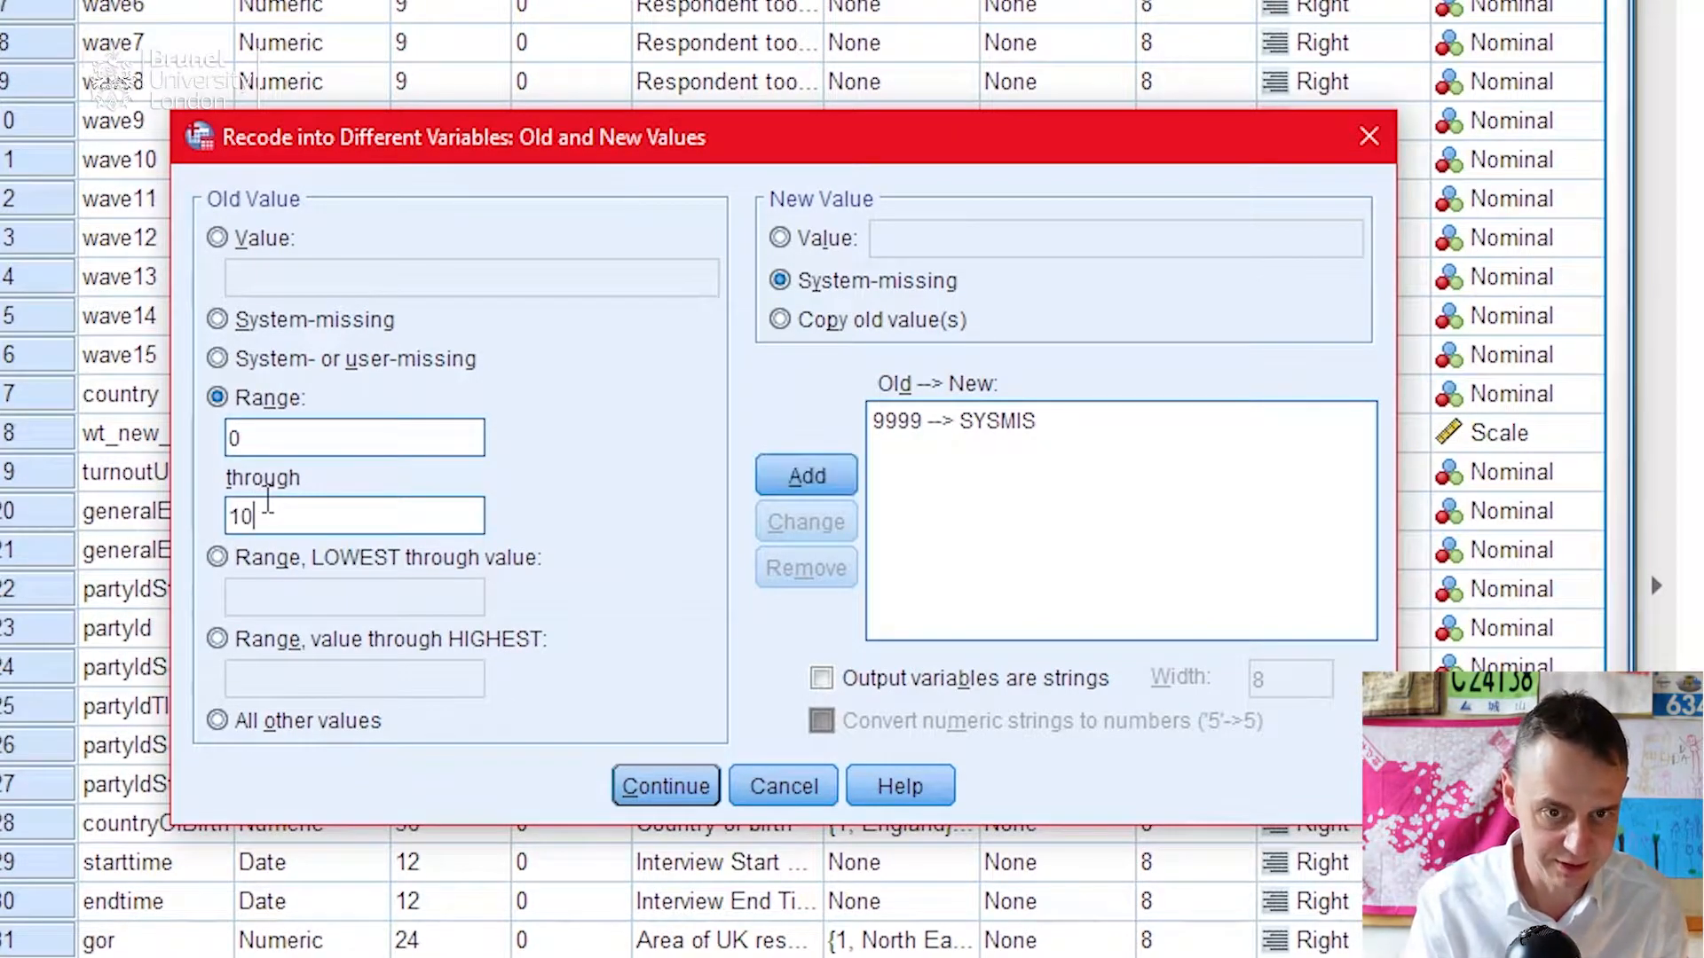
click(839, 325)
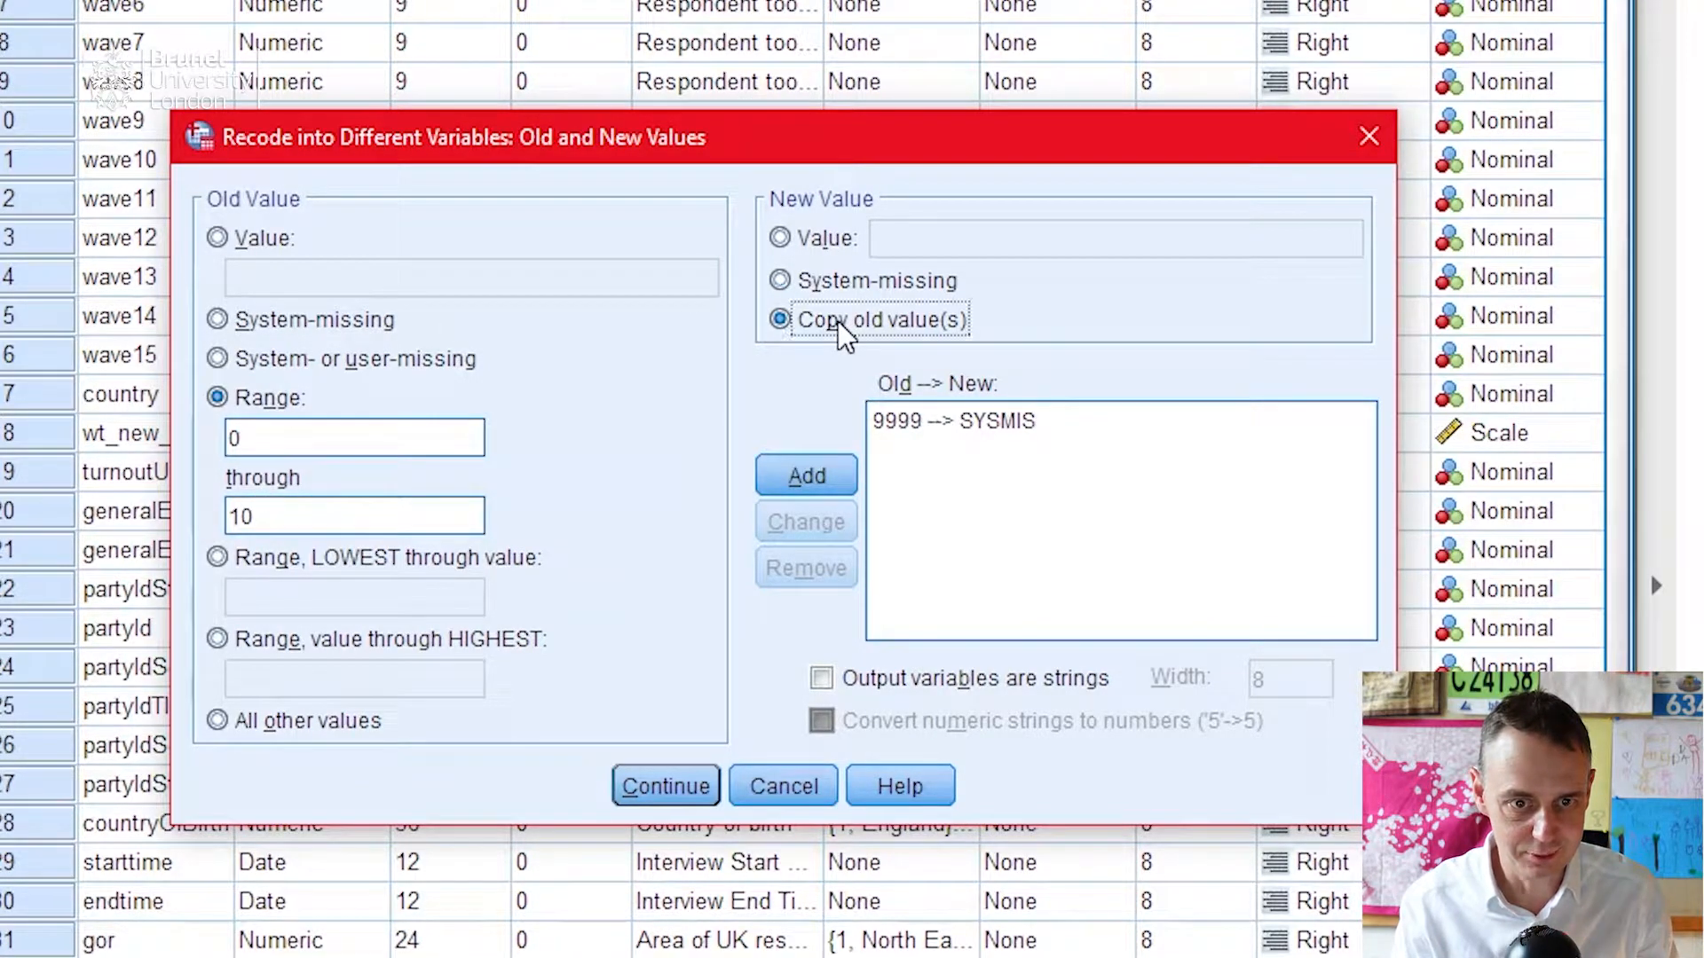
click(842, 483)
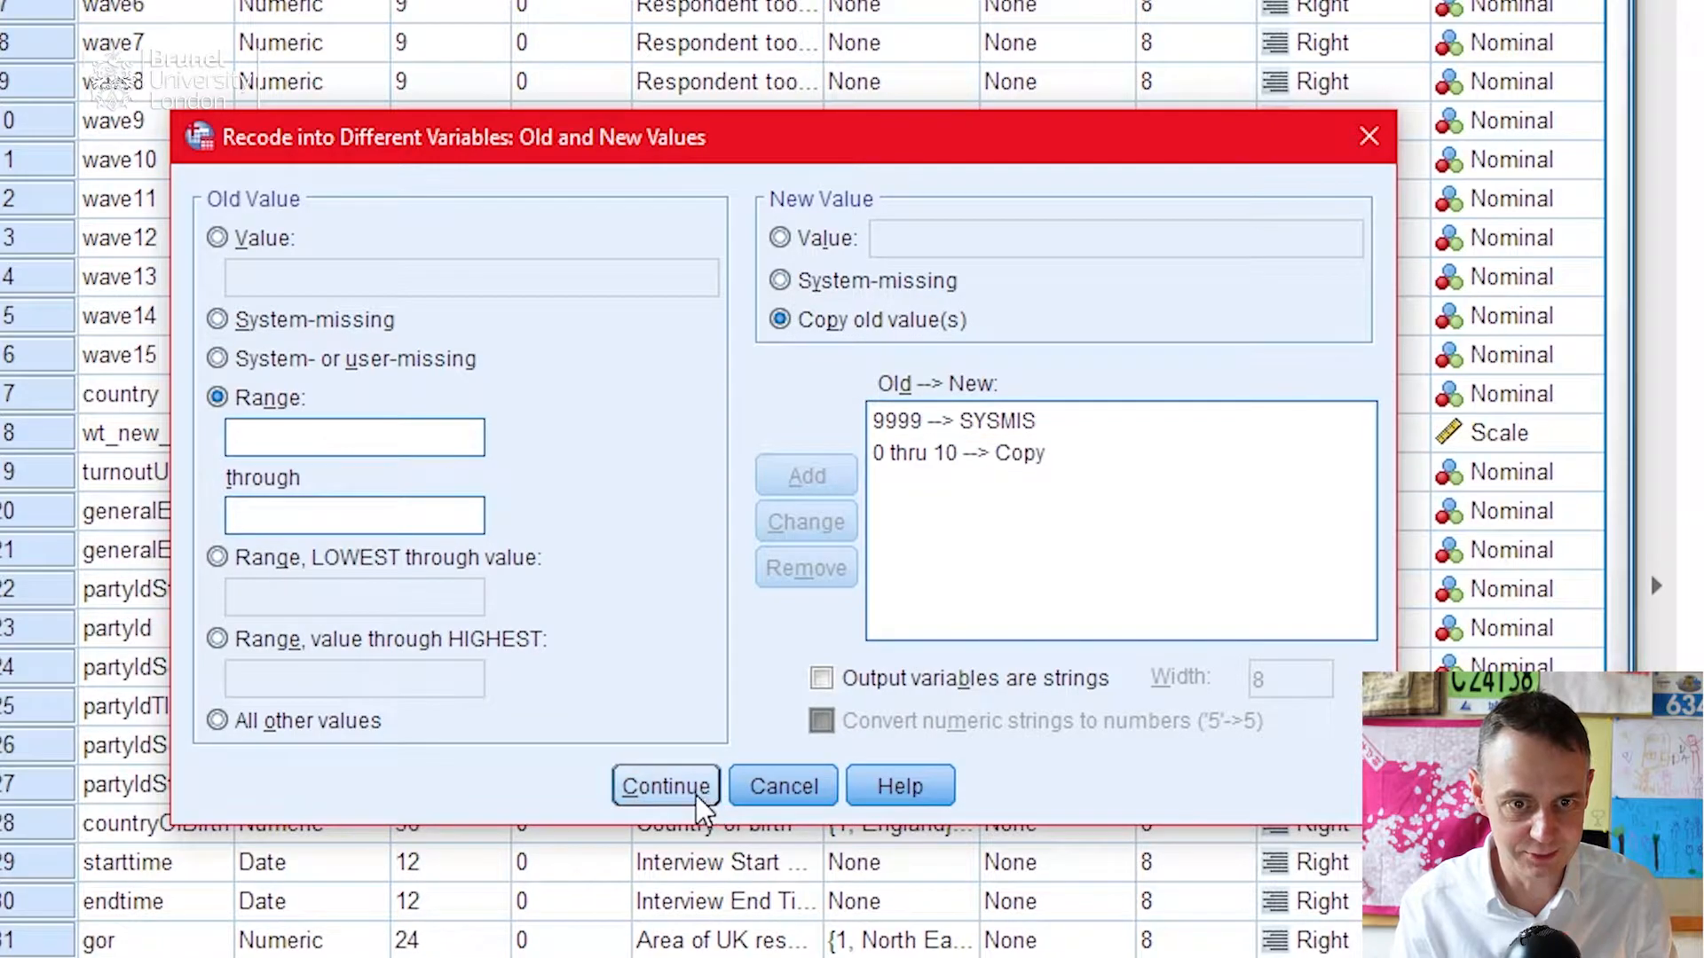
click(665, 787)
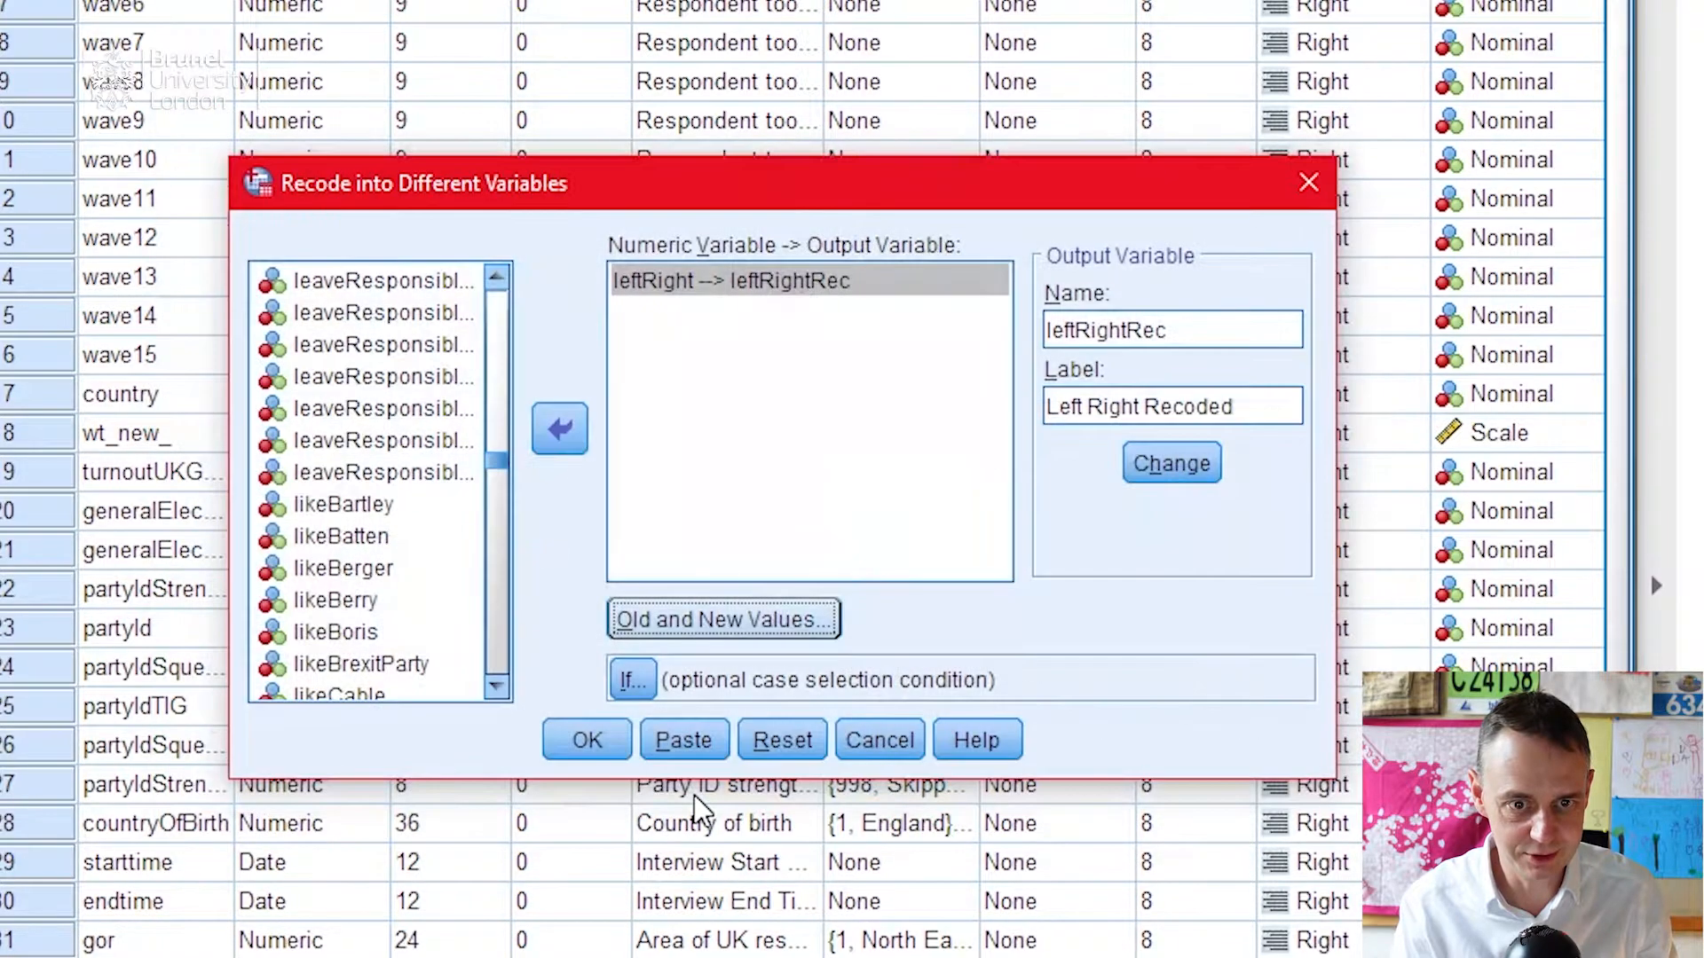
click(550, 745)
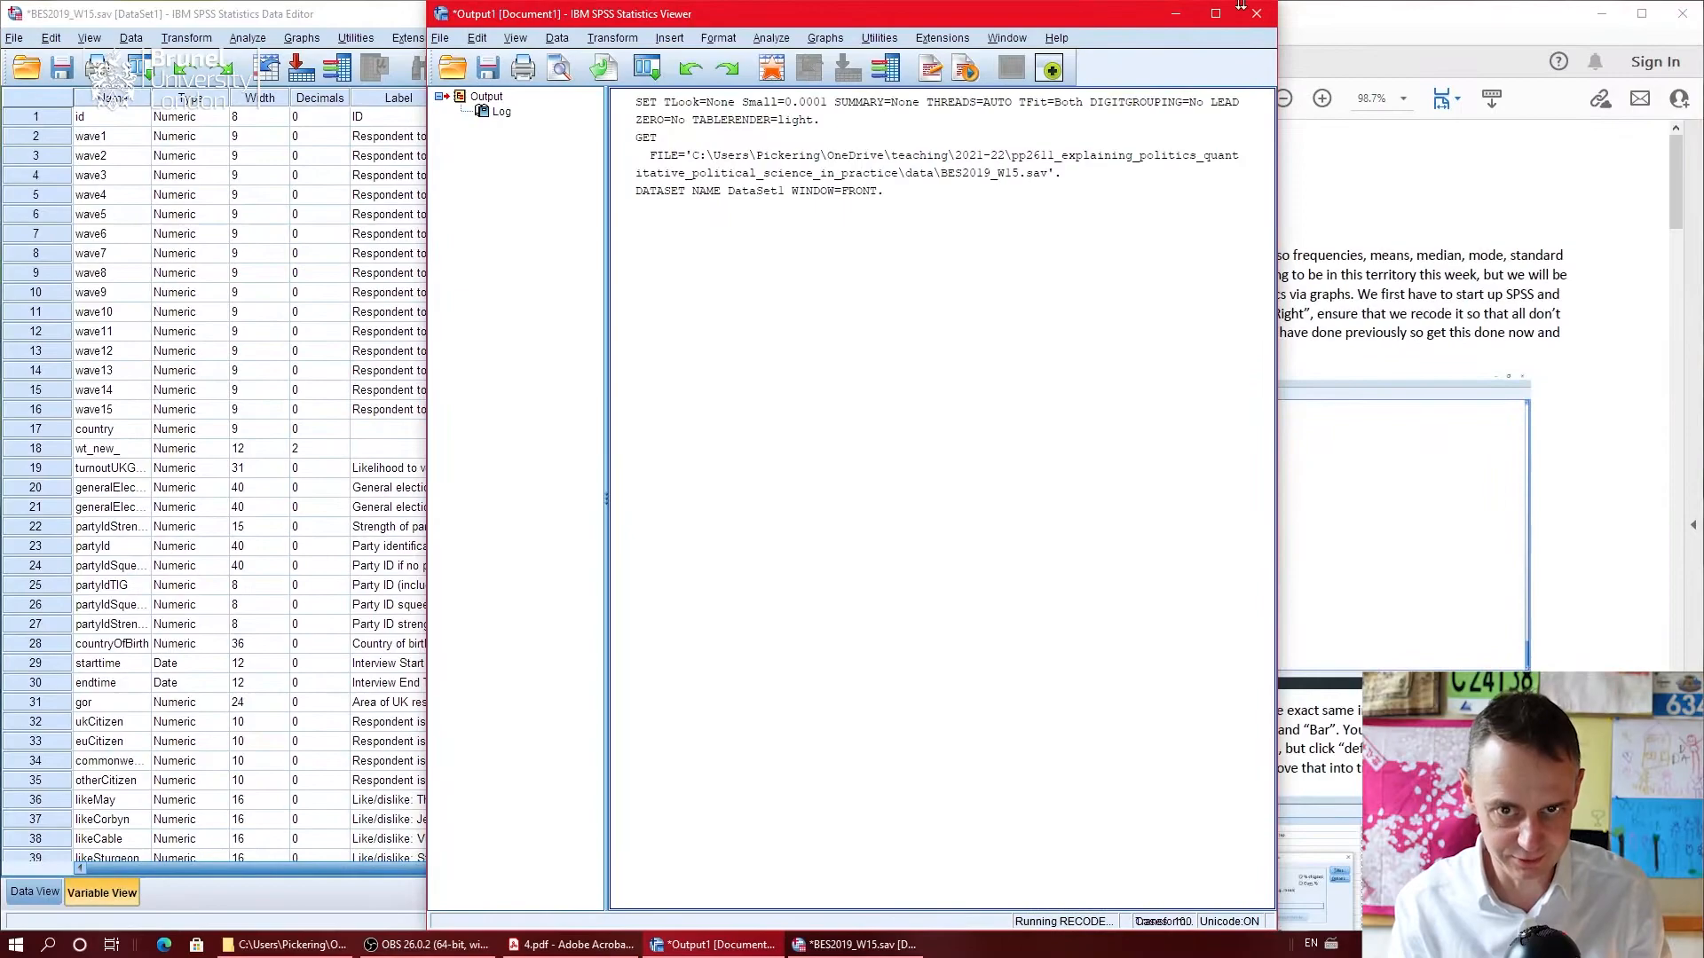
click(1175, 15)
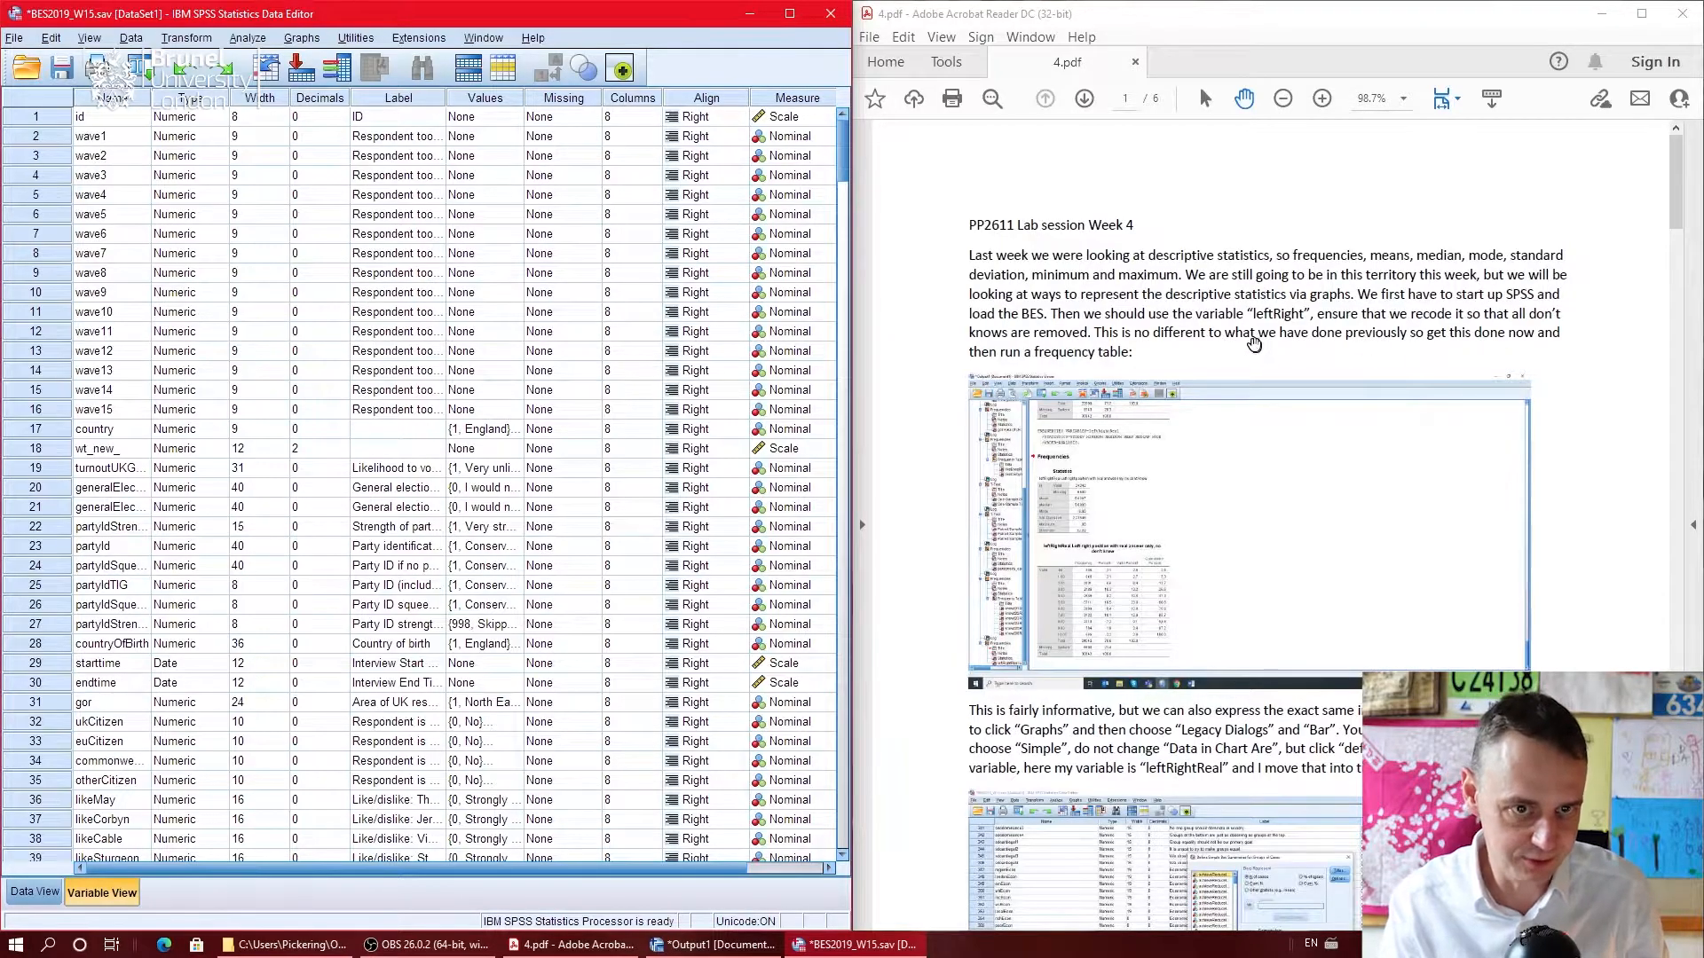
Step: Start a Frequencies analysis and add leftRightRec as the variable to analyse
click(248, 37)
mouse_move(267, 81)
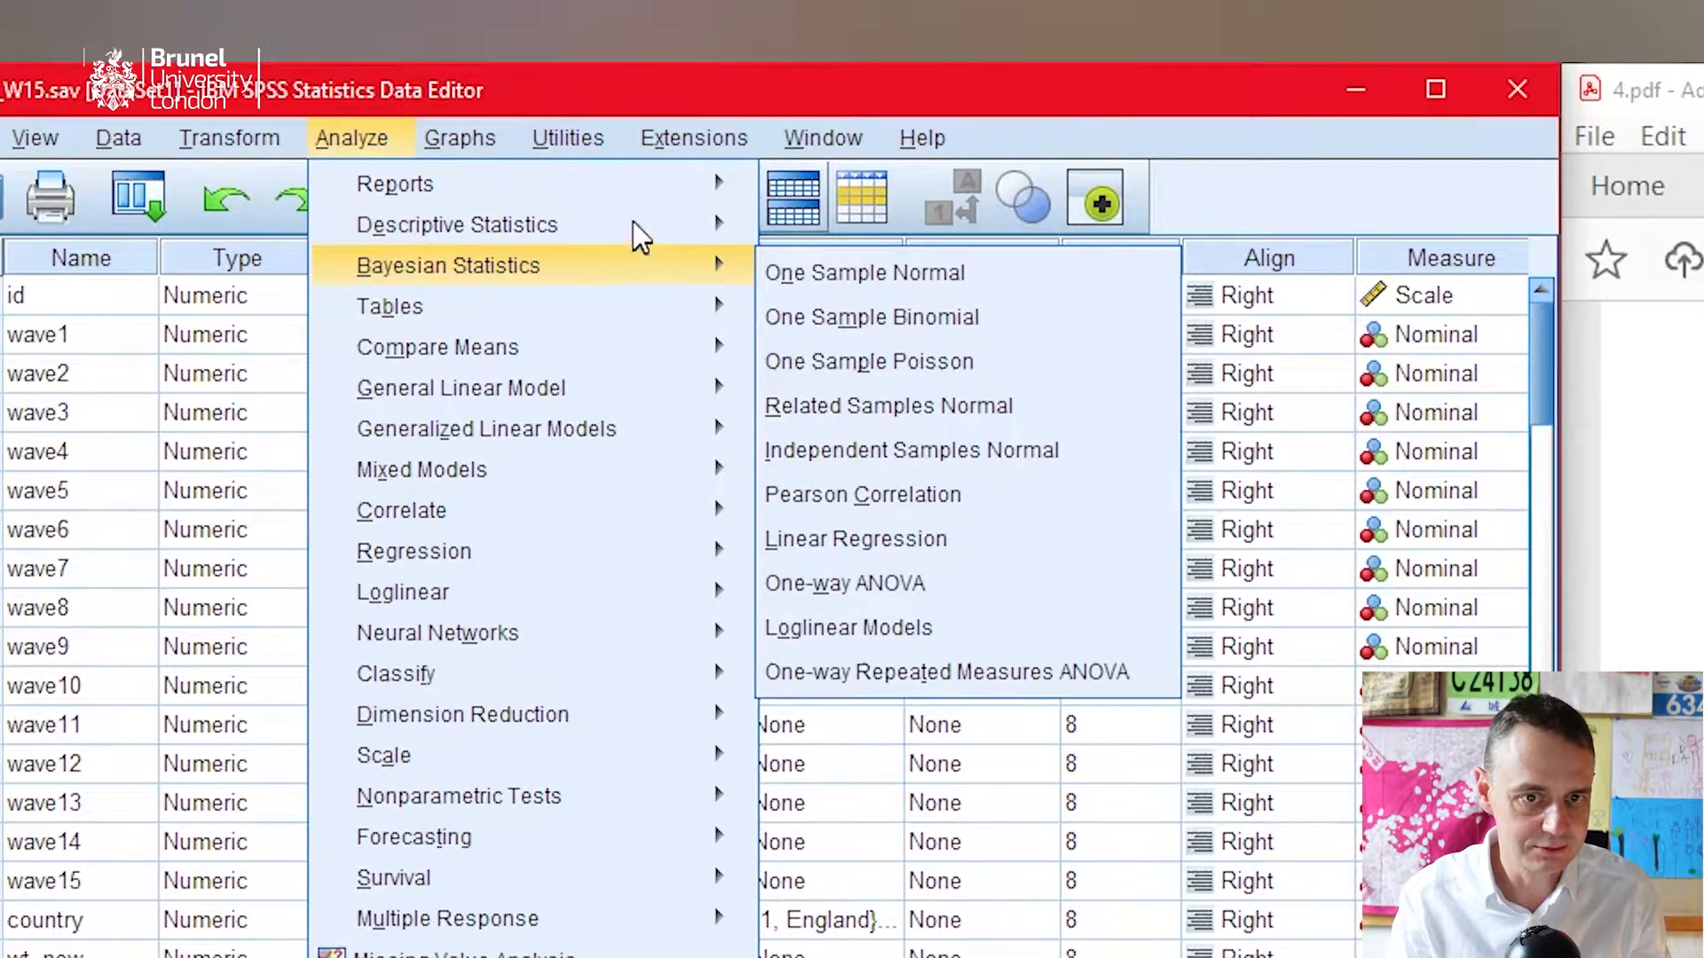
click(803, 231)
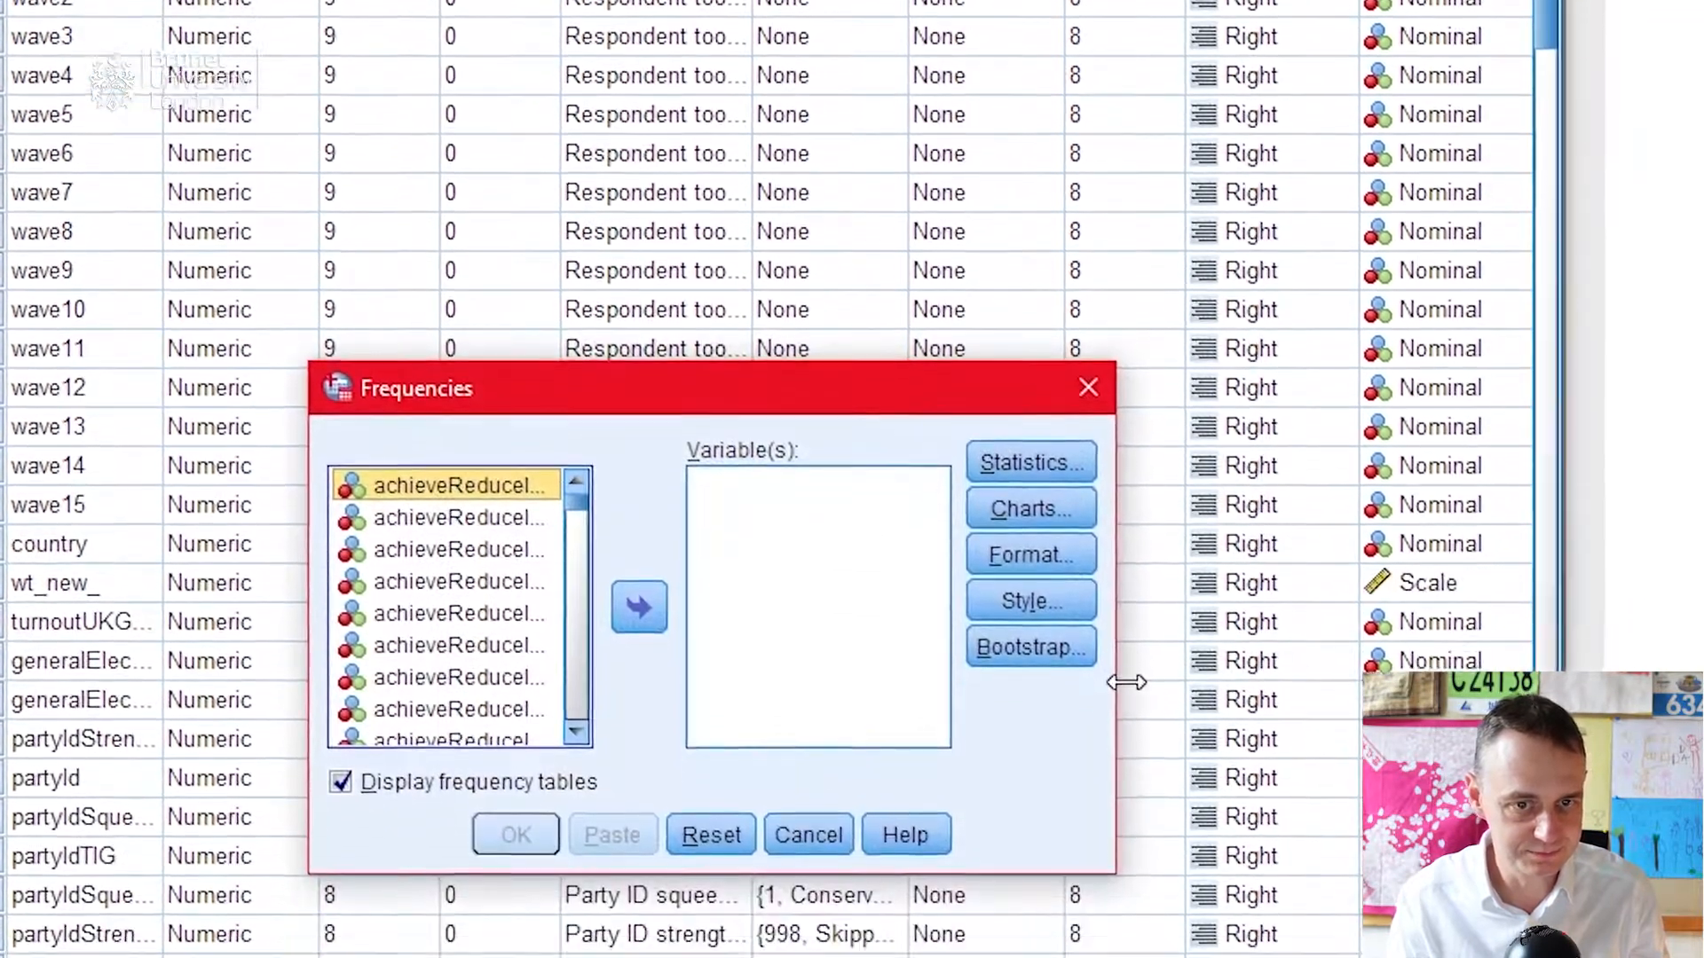
key(l)
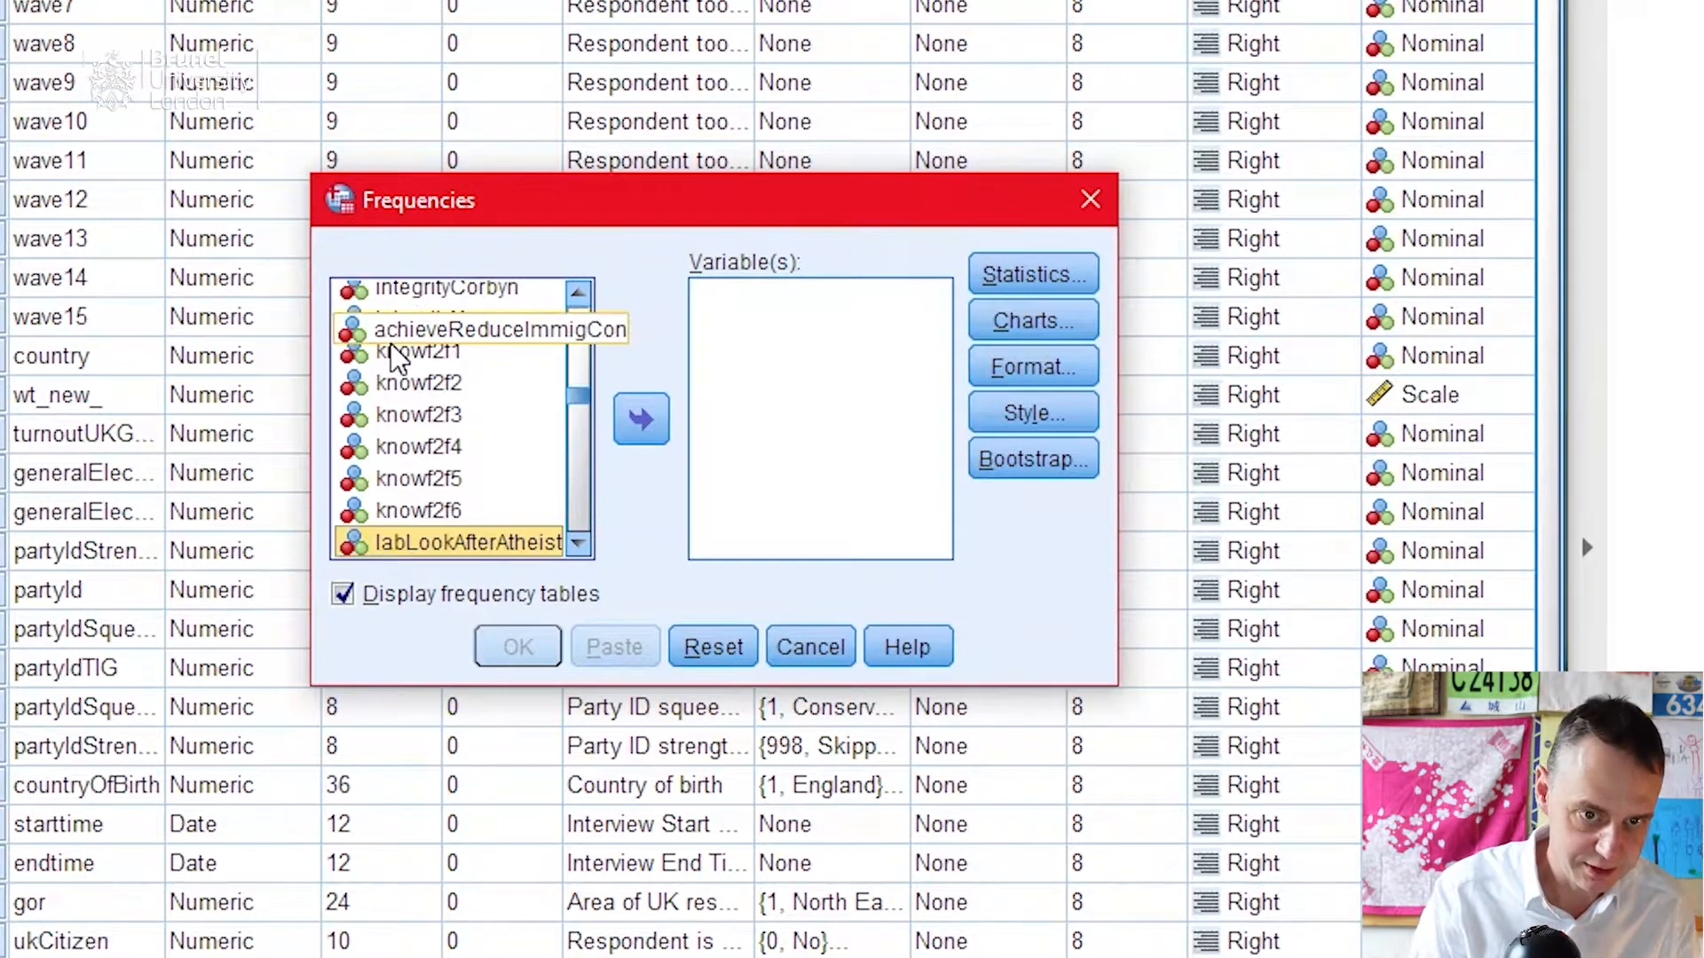
scroll(495, 475, down, 4)
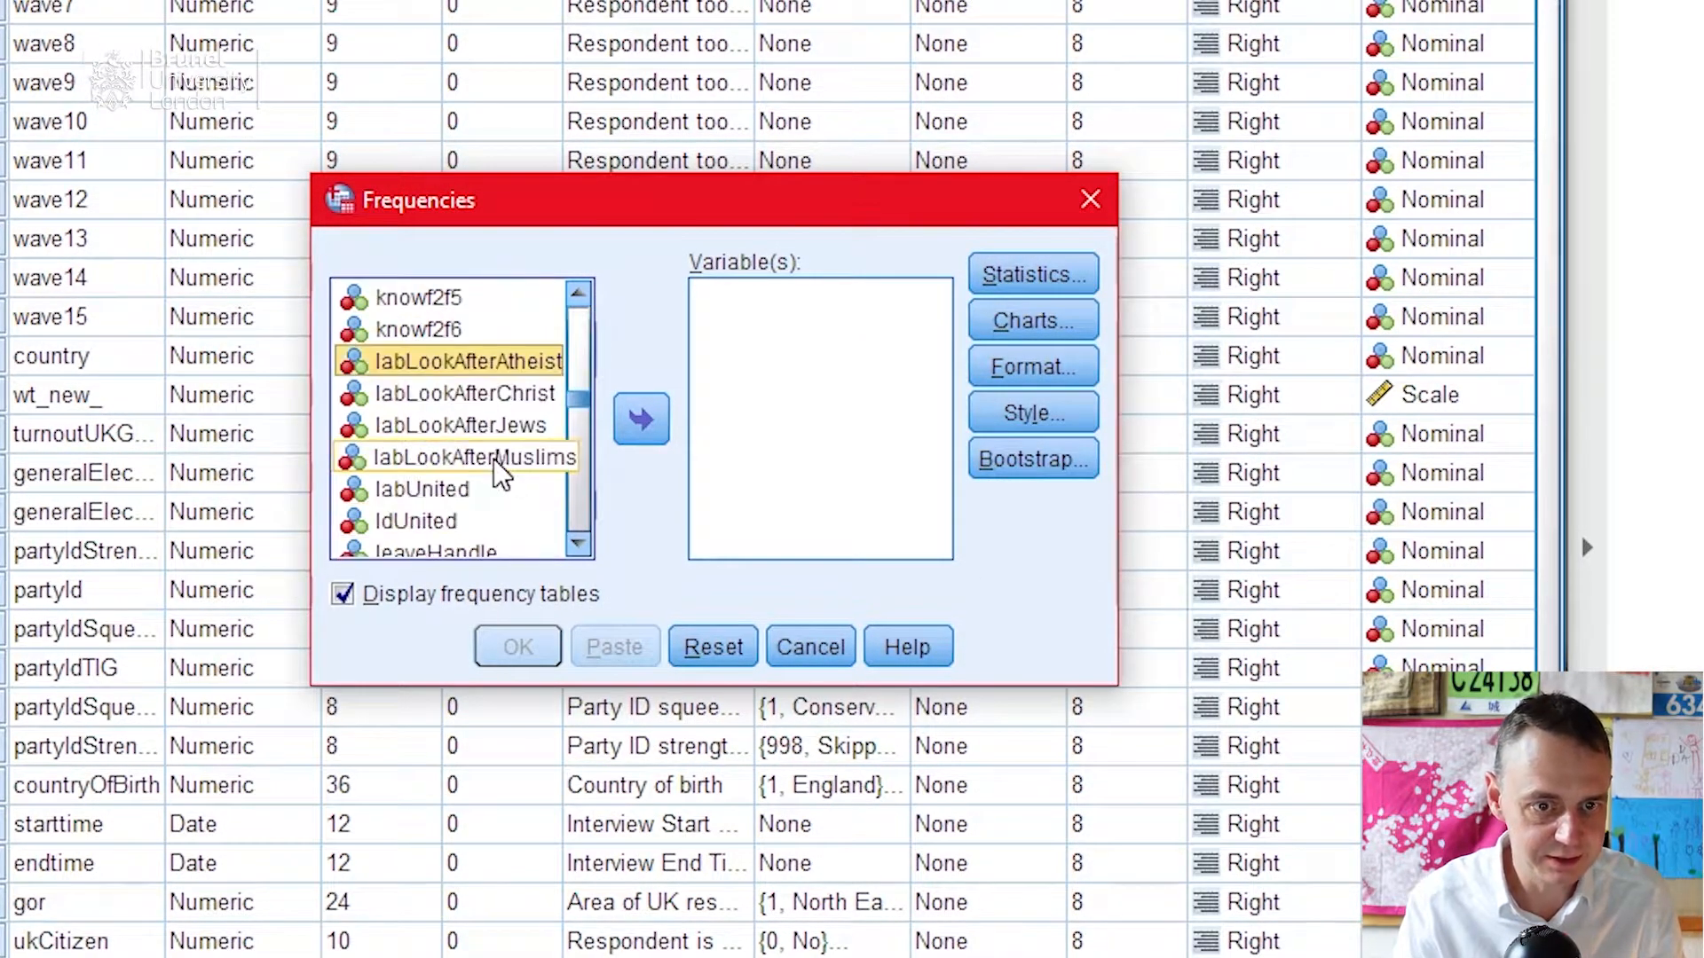
scroll(495, 470, down, 3)
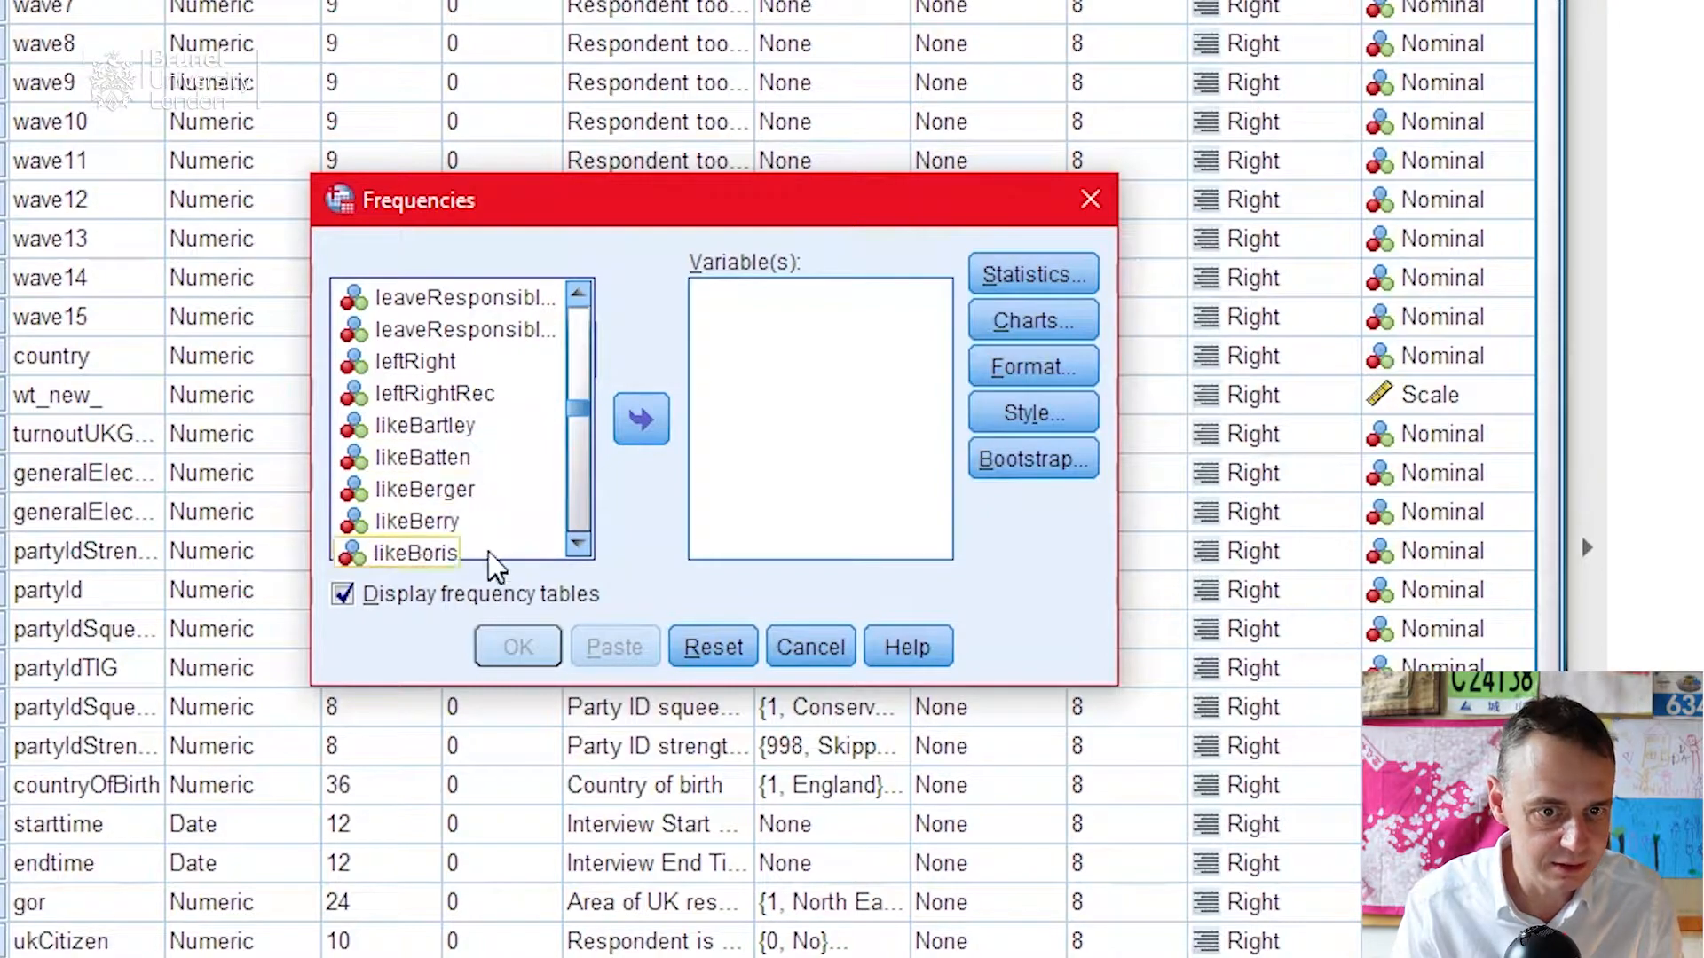
scroll(532, 448, down, 1)
scroll(547, 355, down, 3)
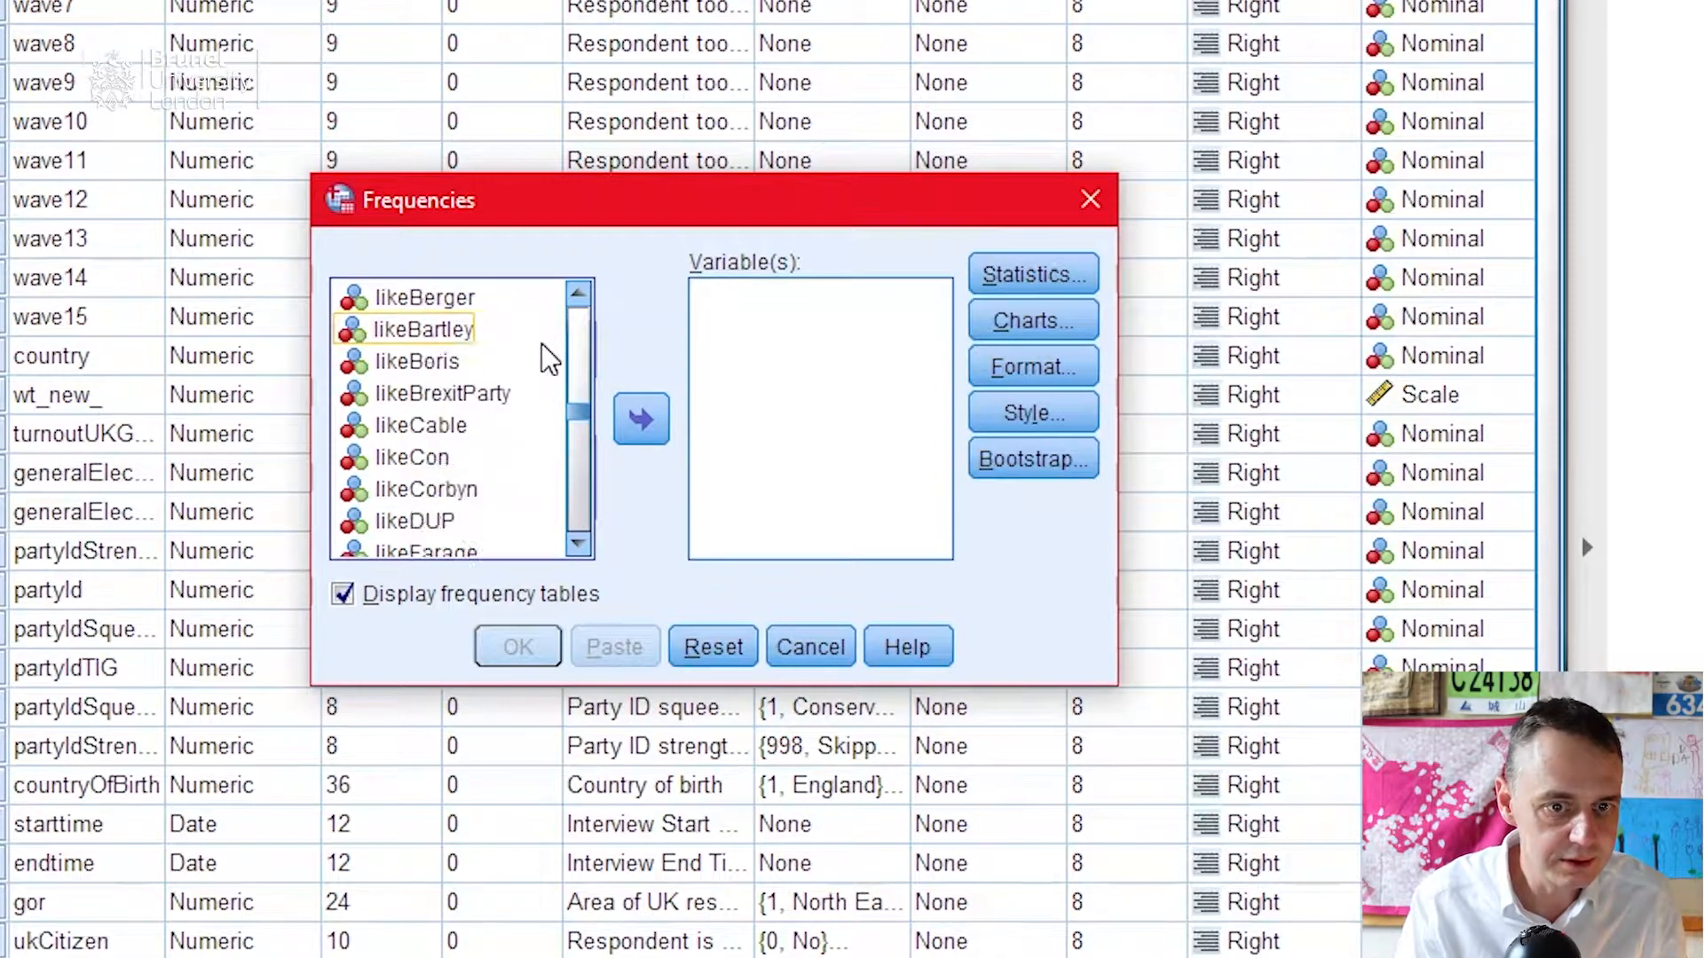
scroll(548, 359, down, 1)
scroll(547, 359, down, 1)
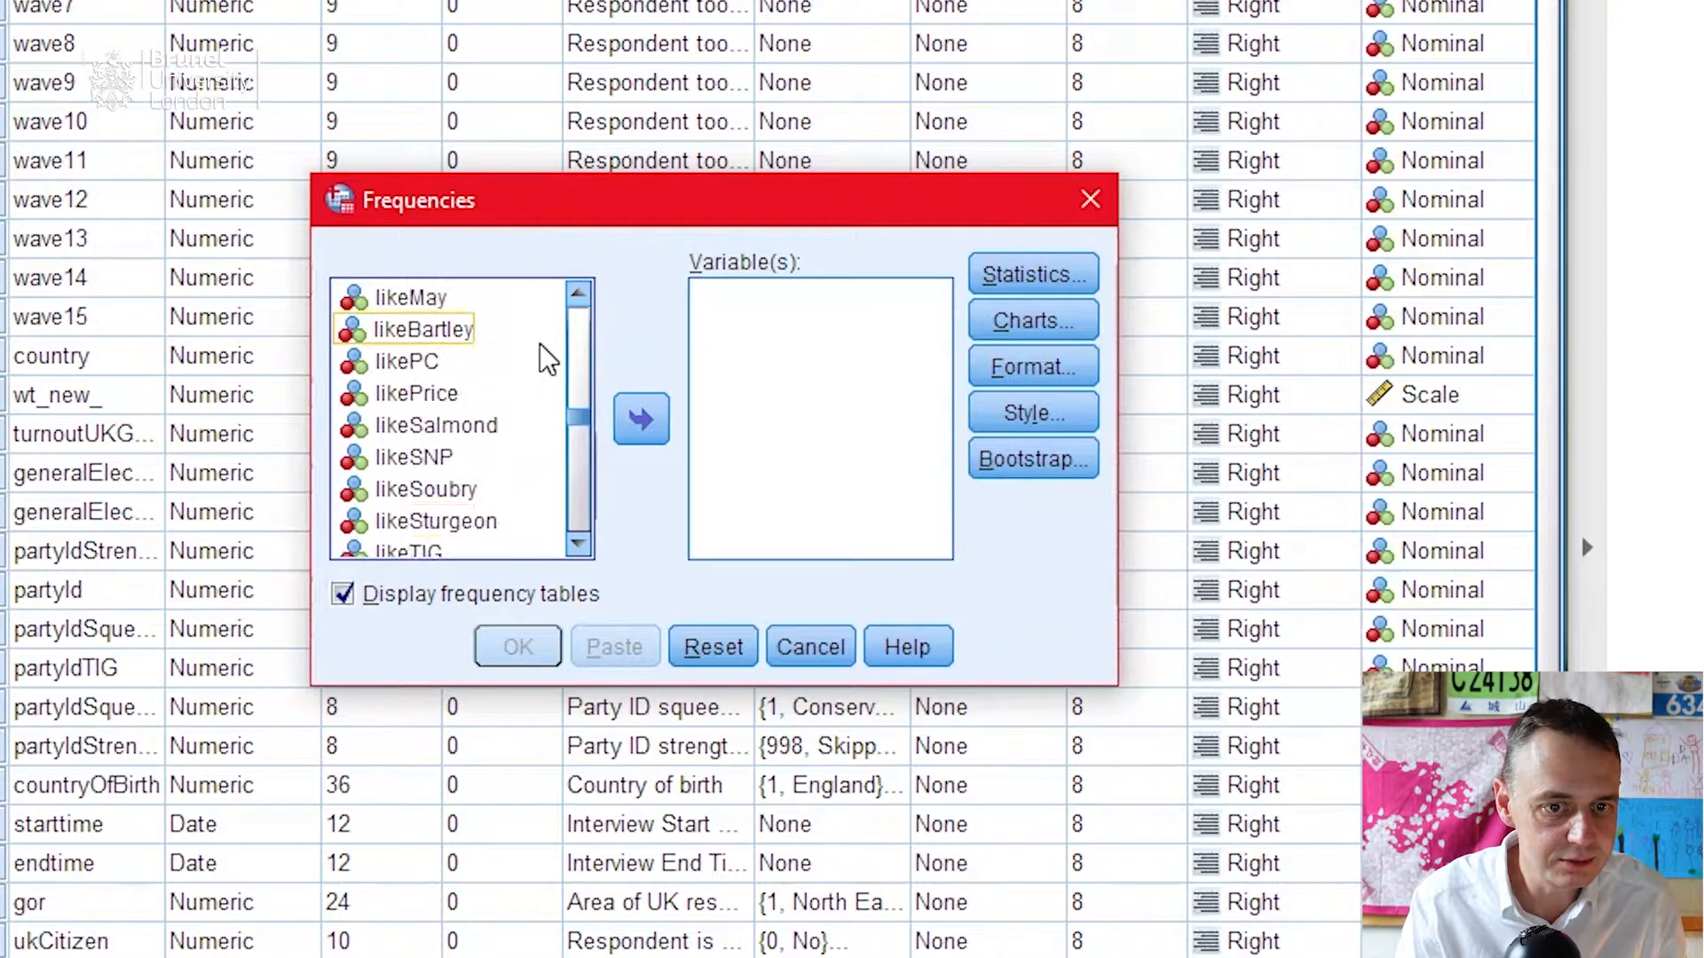
scroll(547, 360, up, 6)
scroll(548, 362, up, 2)
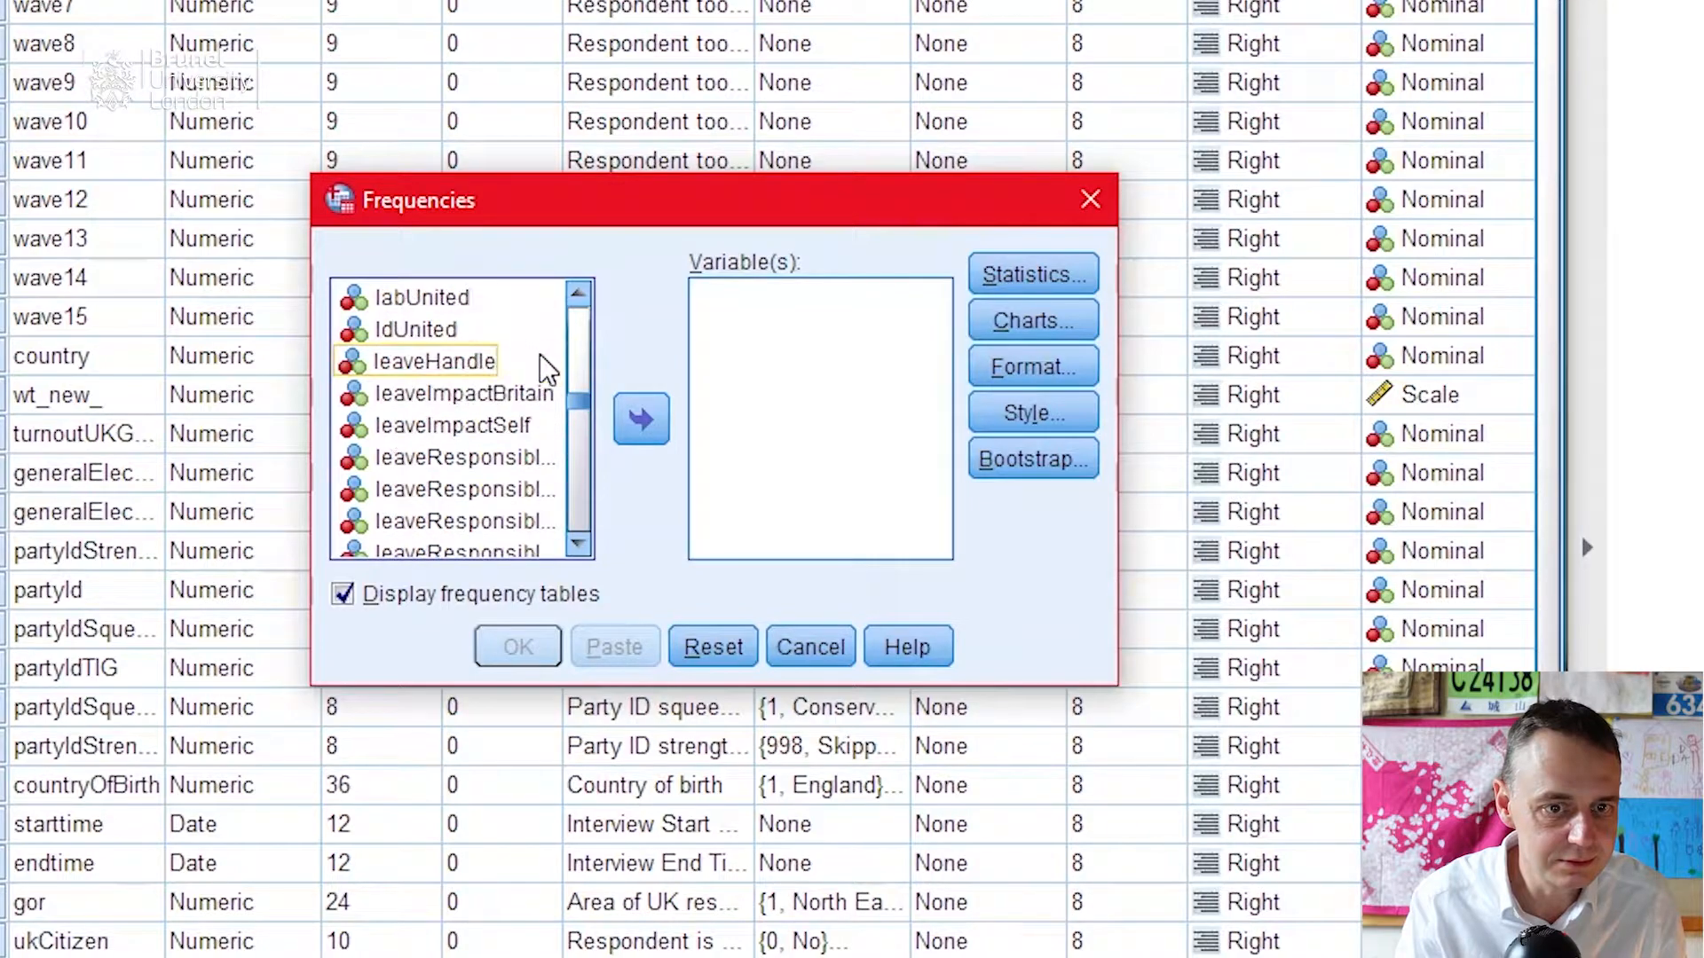
scroll(548, 369, down, 1)
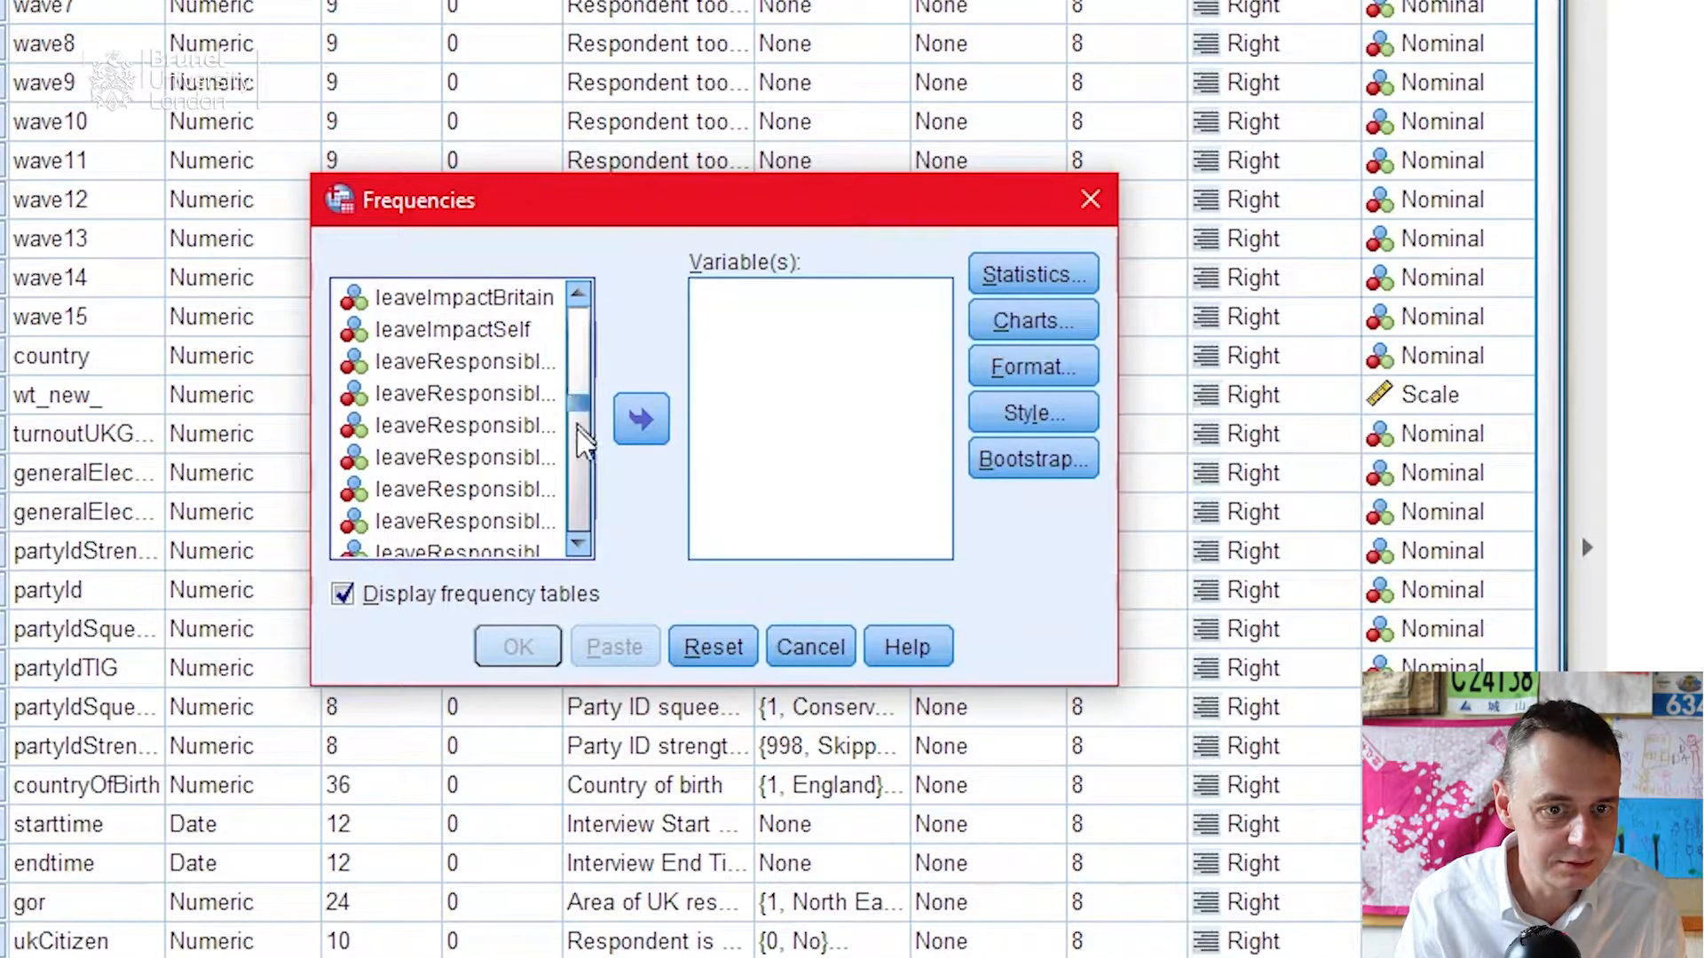
scroll(589, 462, down, 2)
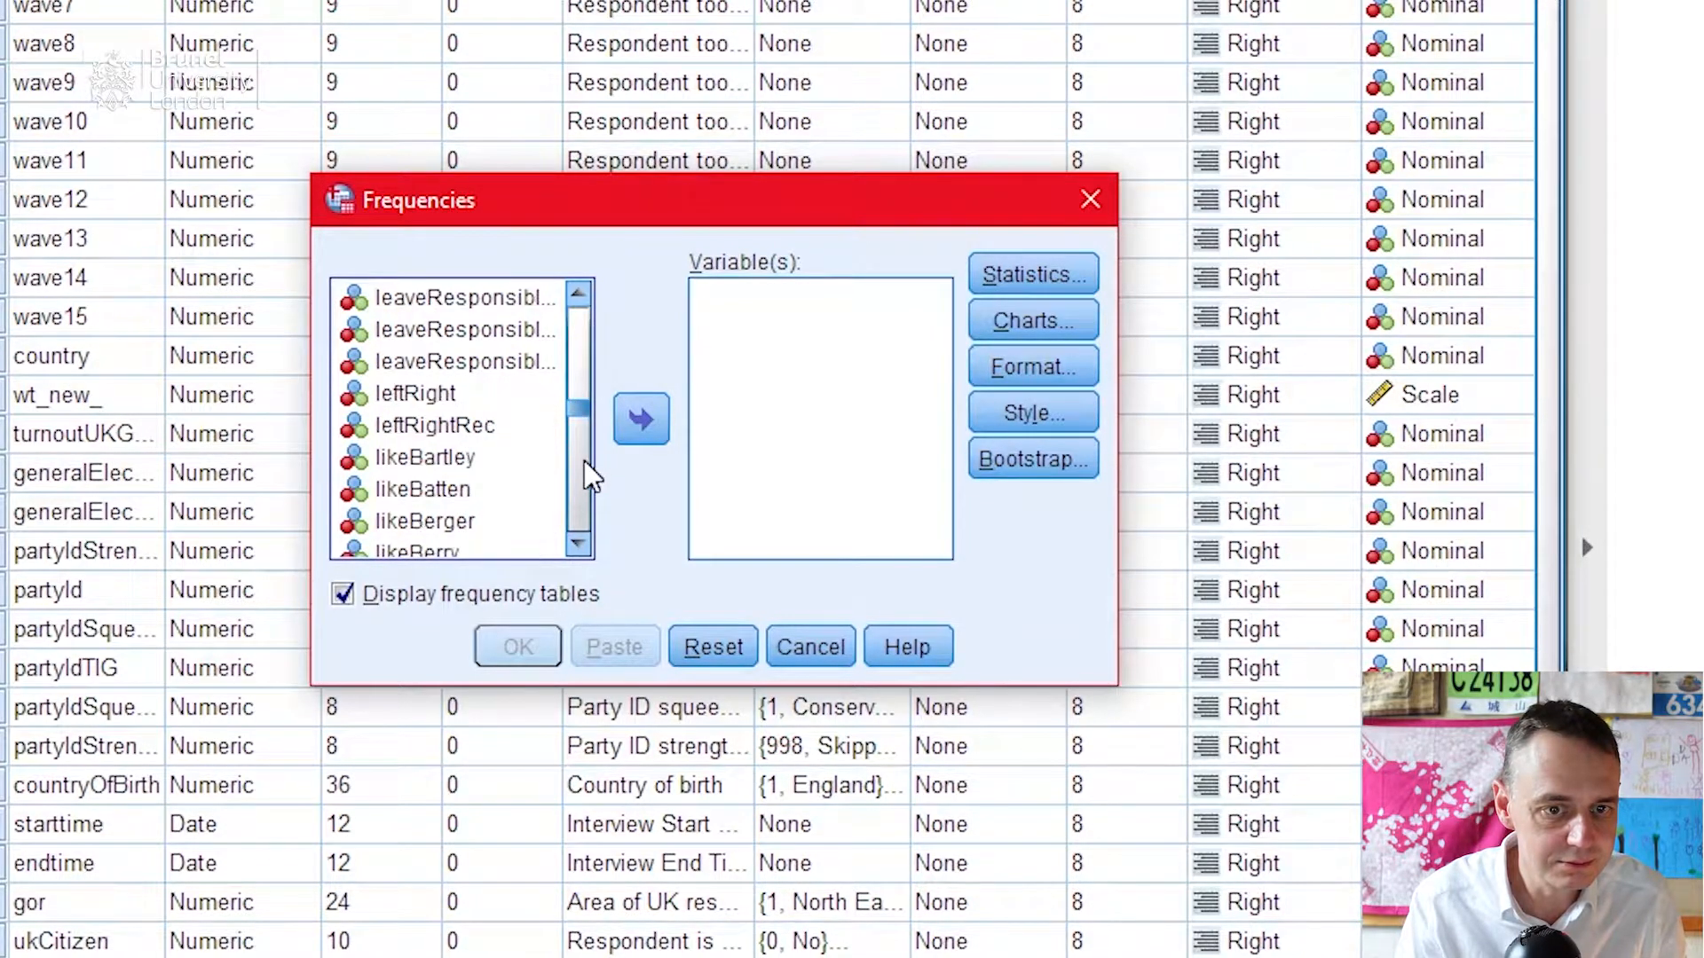
click(499, 428)
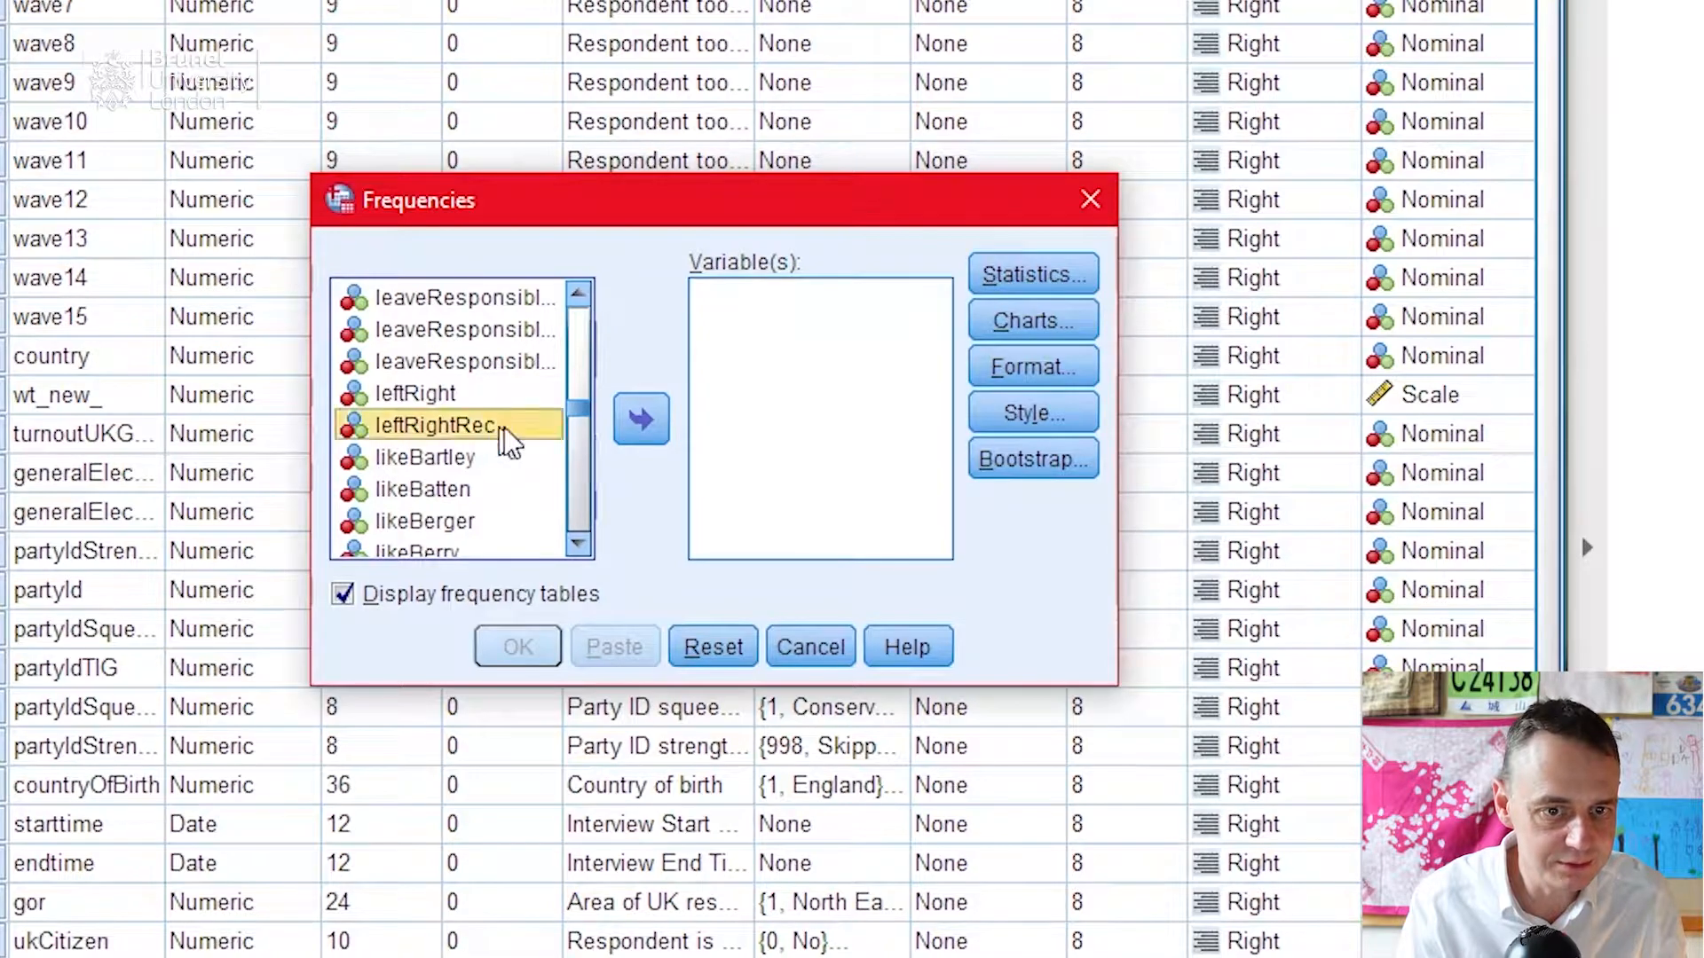
click(641, 428)
Step: Request the mean, median, mode, standard deviation, minimum and maximum, and run the frequencies for leftRightRec
click(1052, 274)
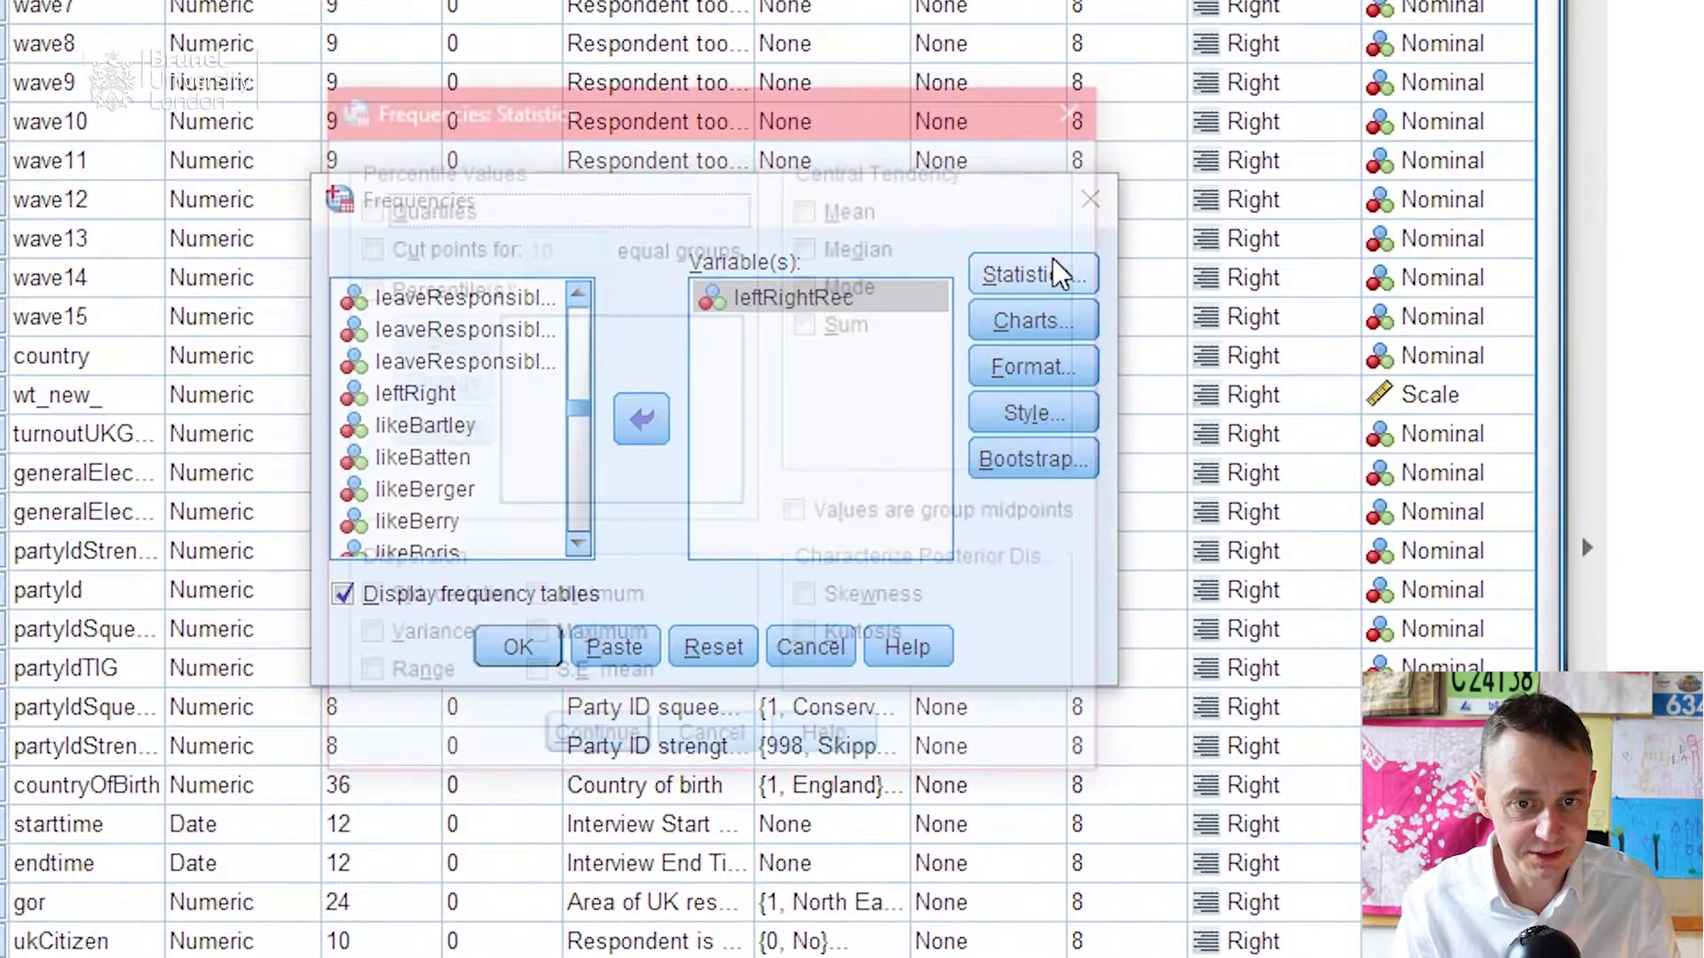
click(873, 213)
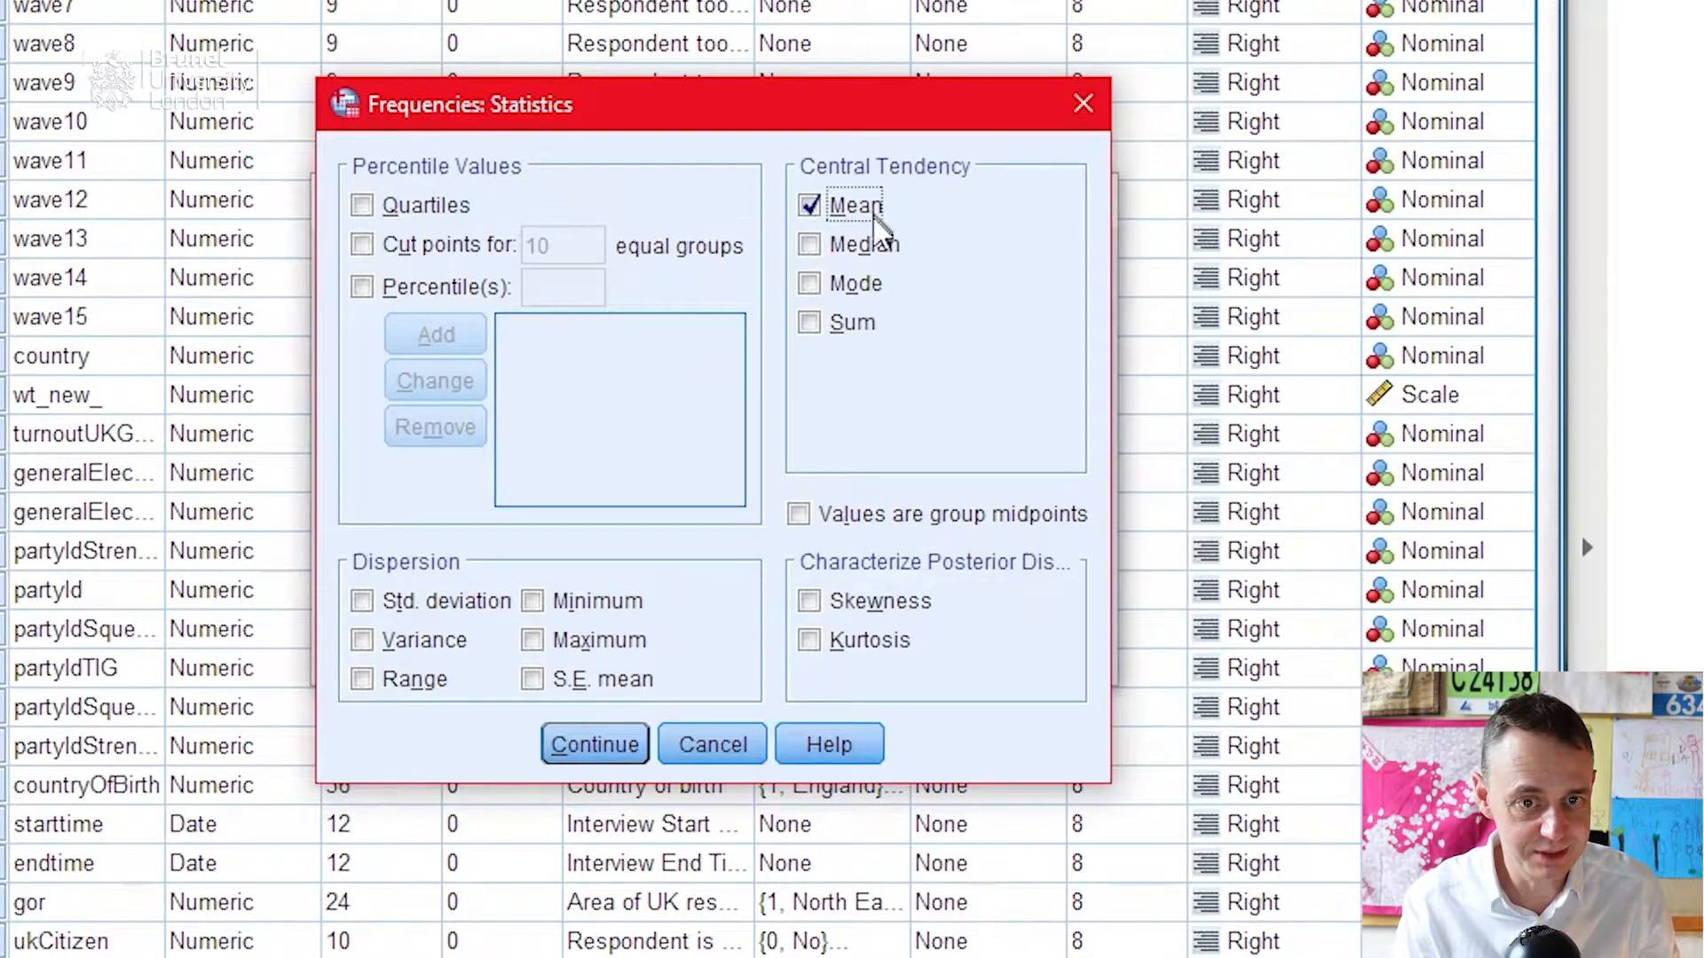
click(874, 248)
click(868, 285)
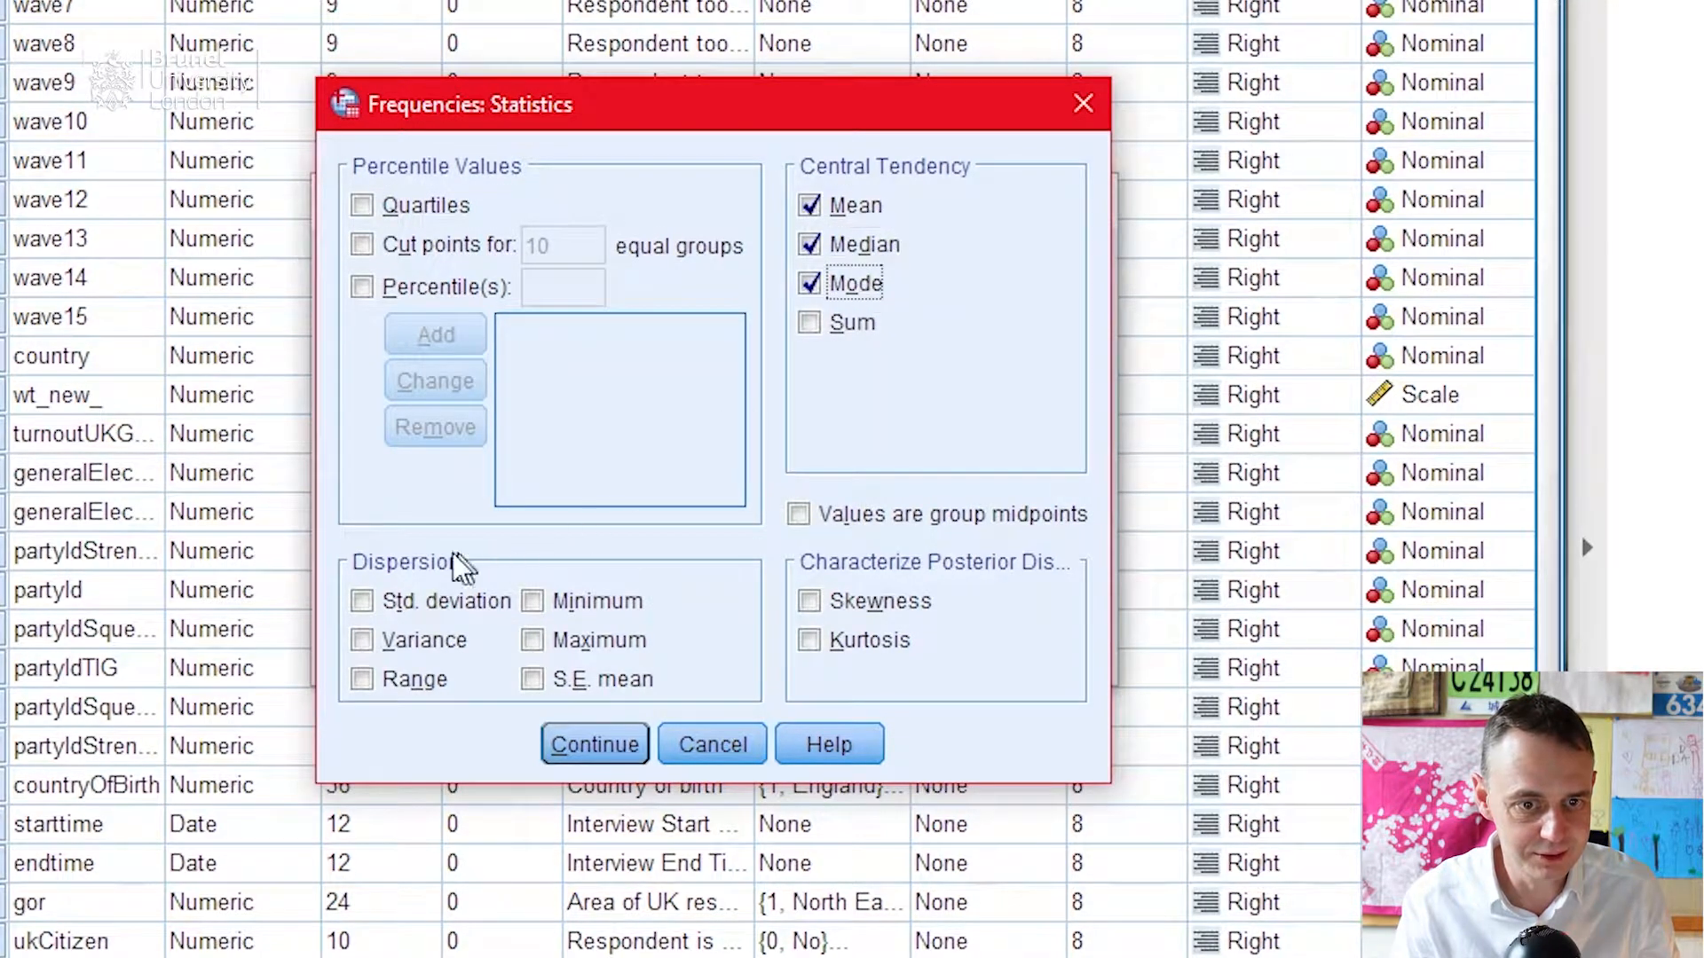
click(419, 602)
click(631, 617)
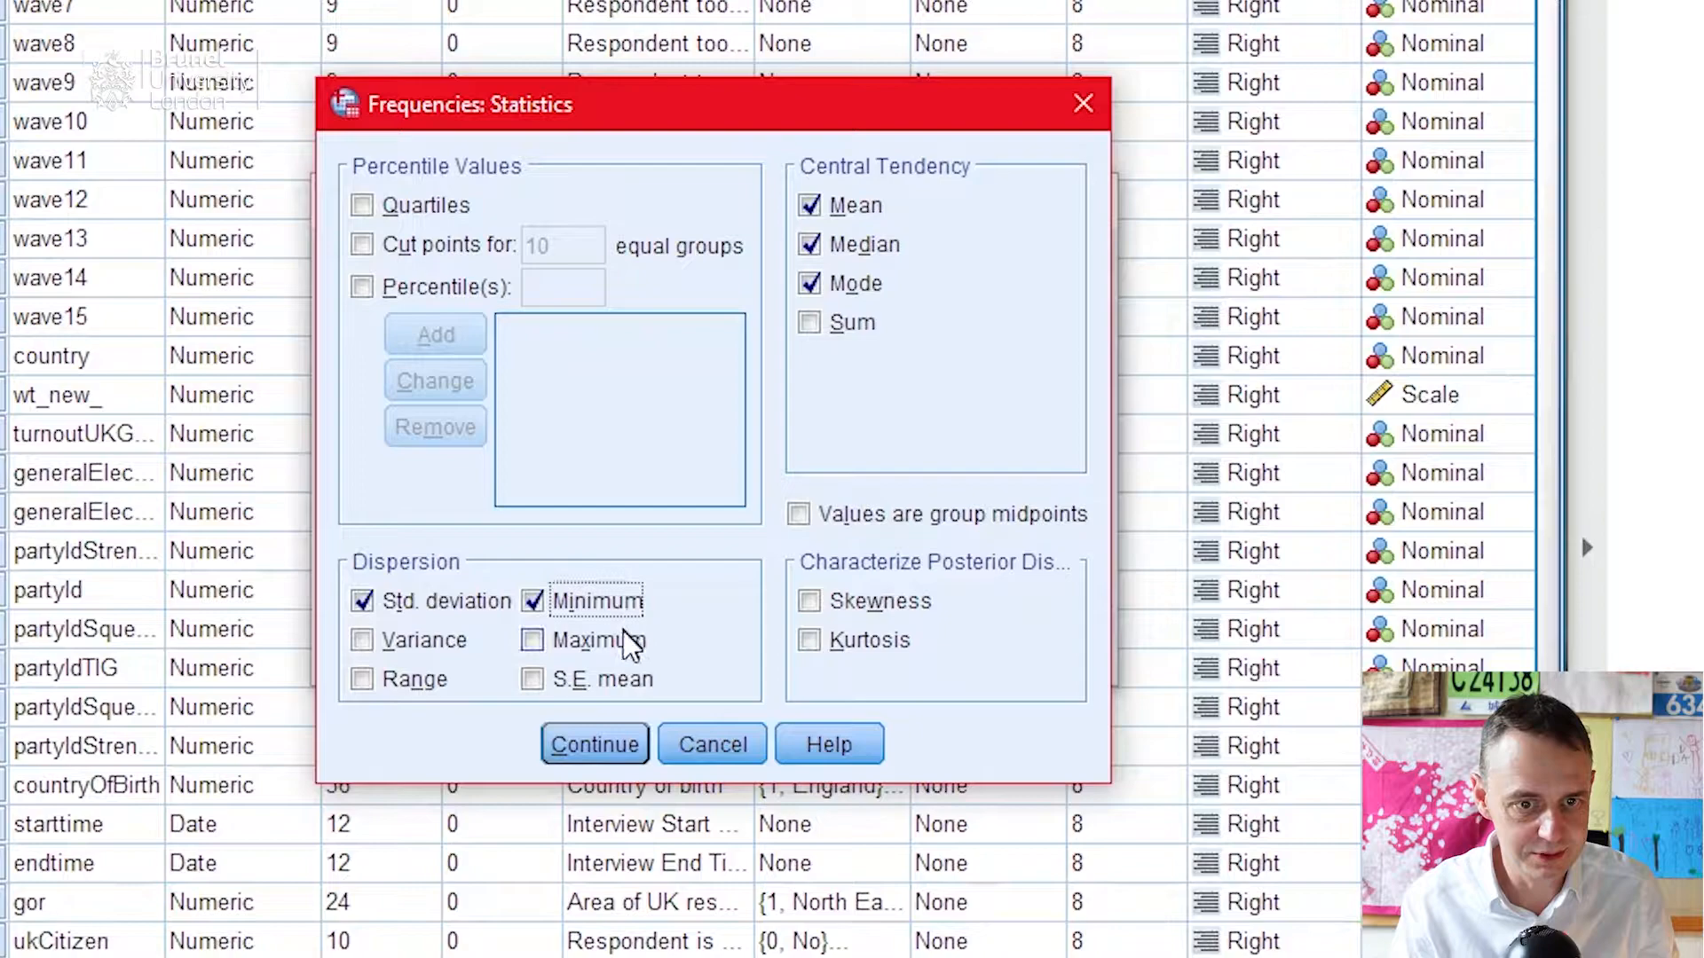
click(627, 655)
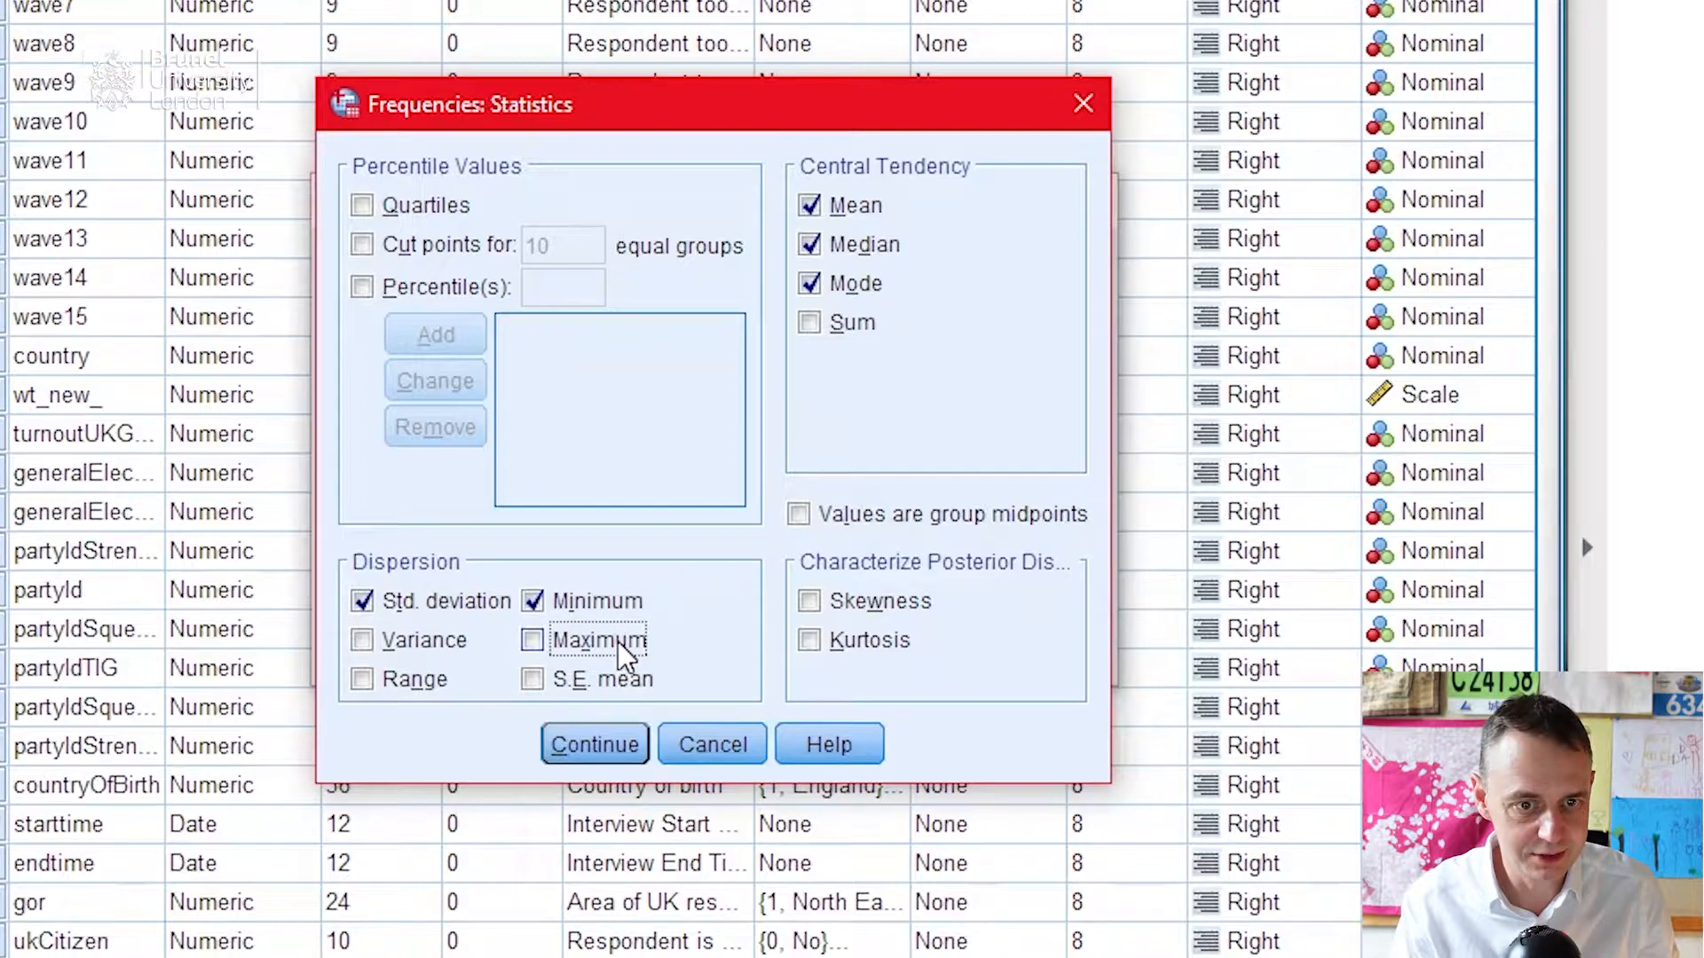
click(625, 744)
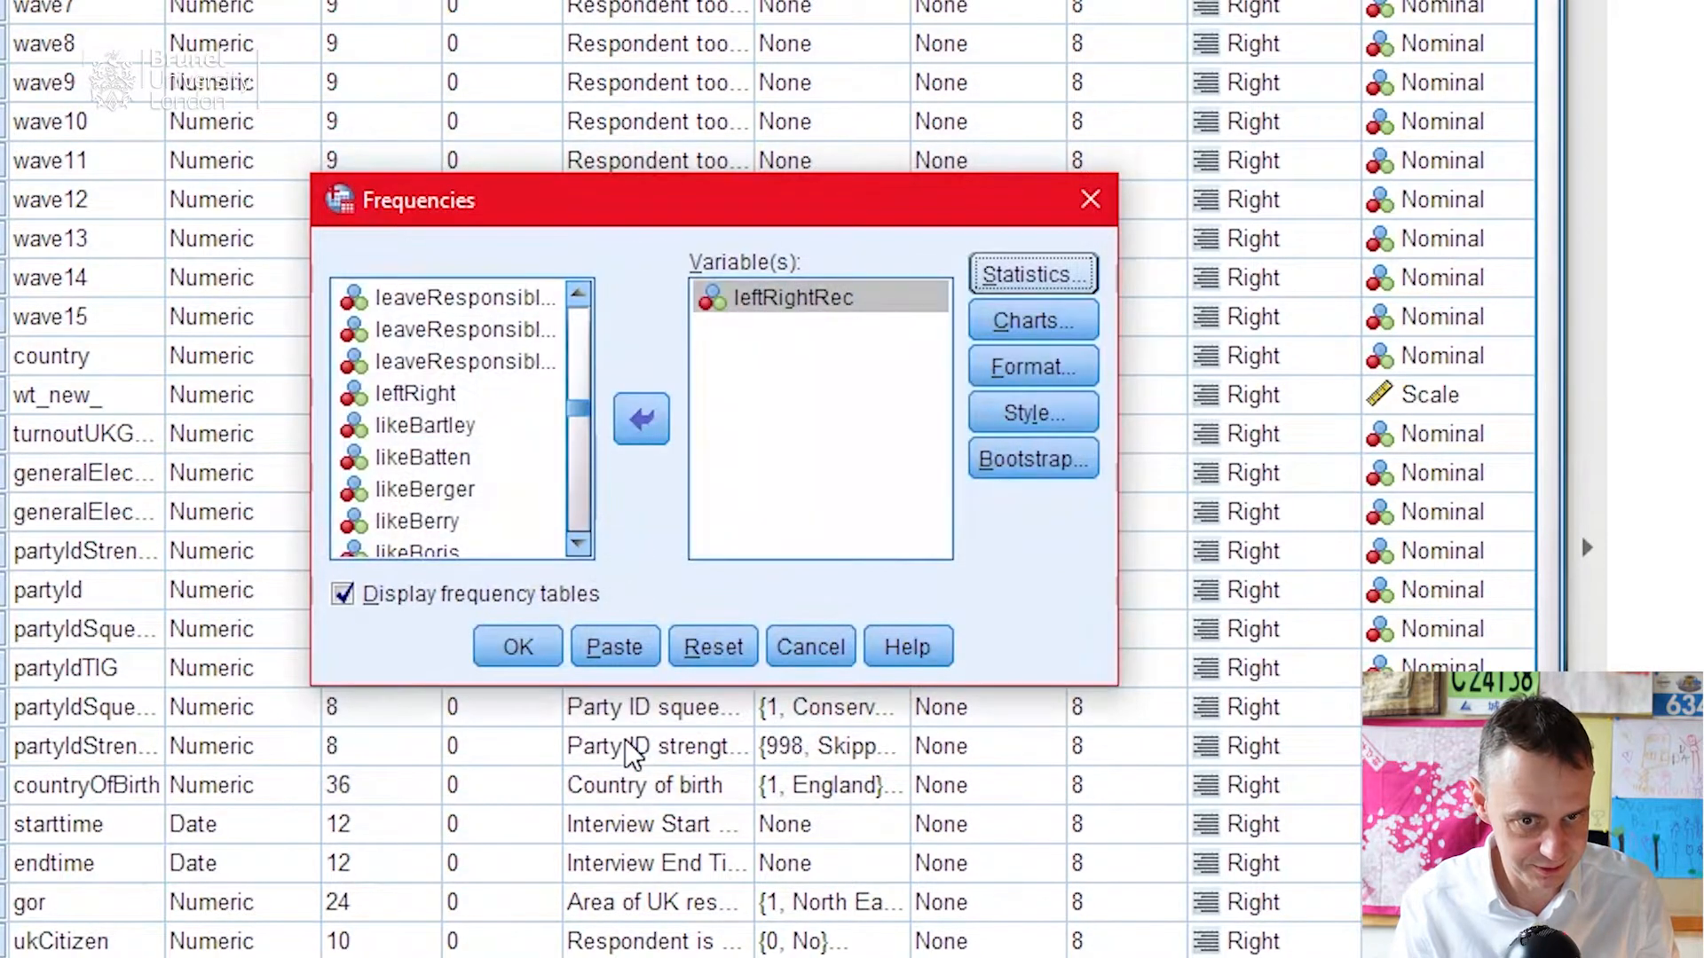
click(537, 653)
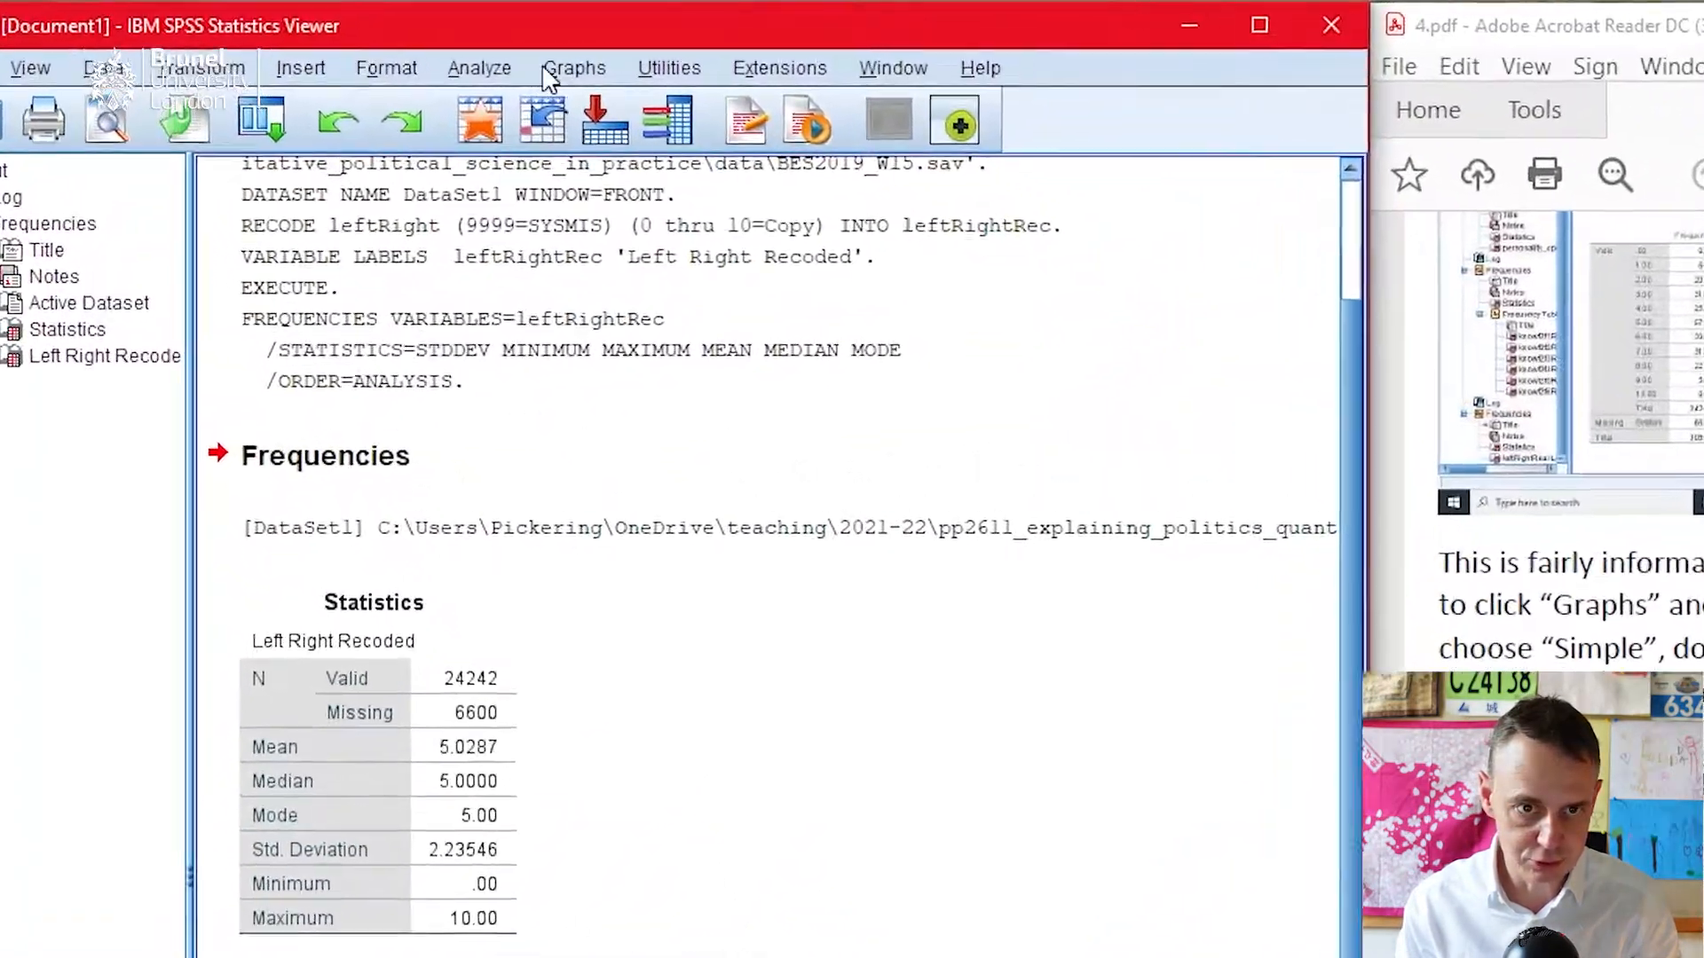
Step: Start defining a simple legacy bar chart using summaries for groups of cases
click(444, 48)
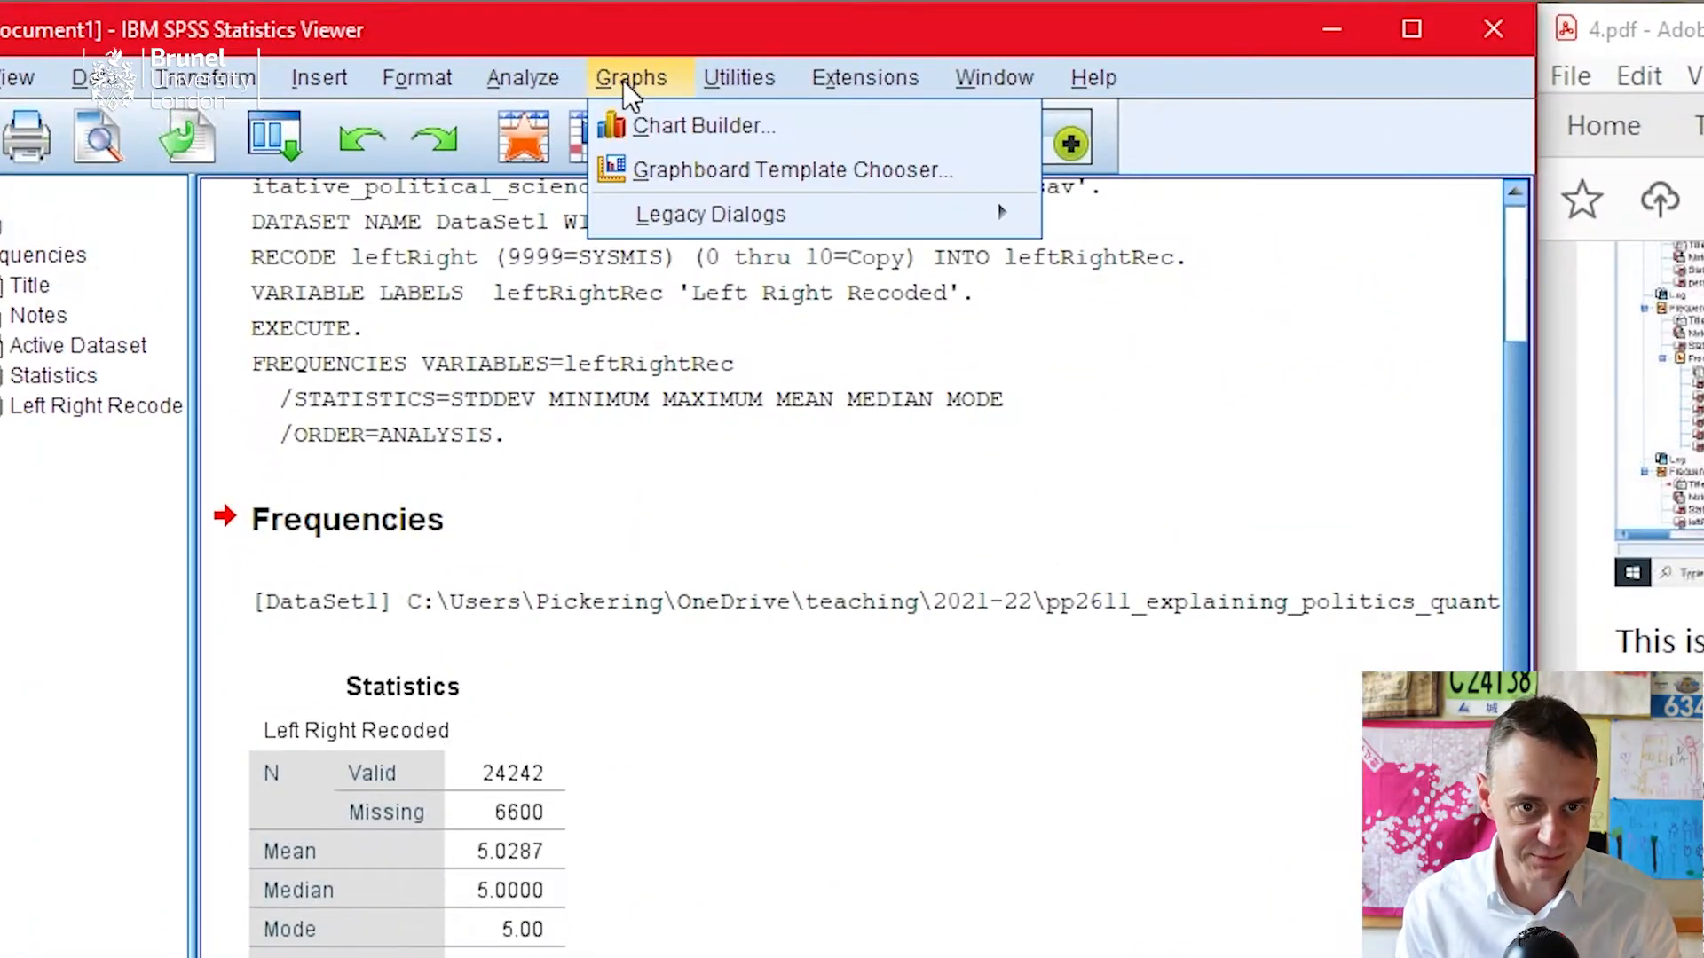
mouse_move(685, 229)
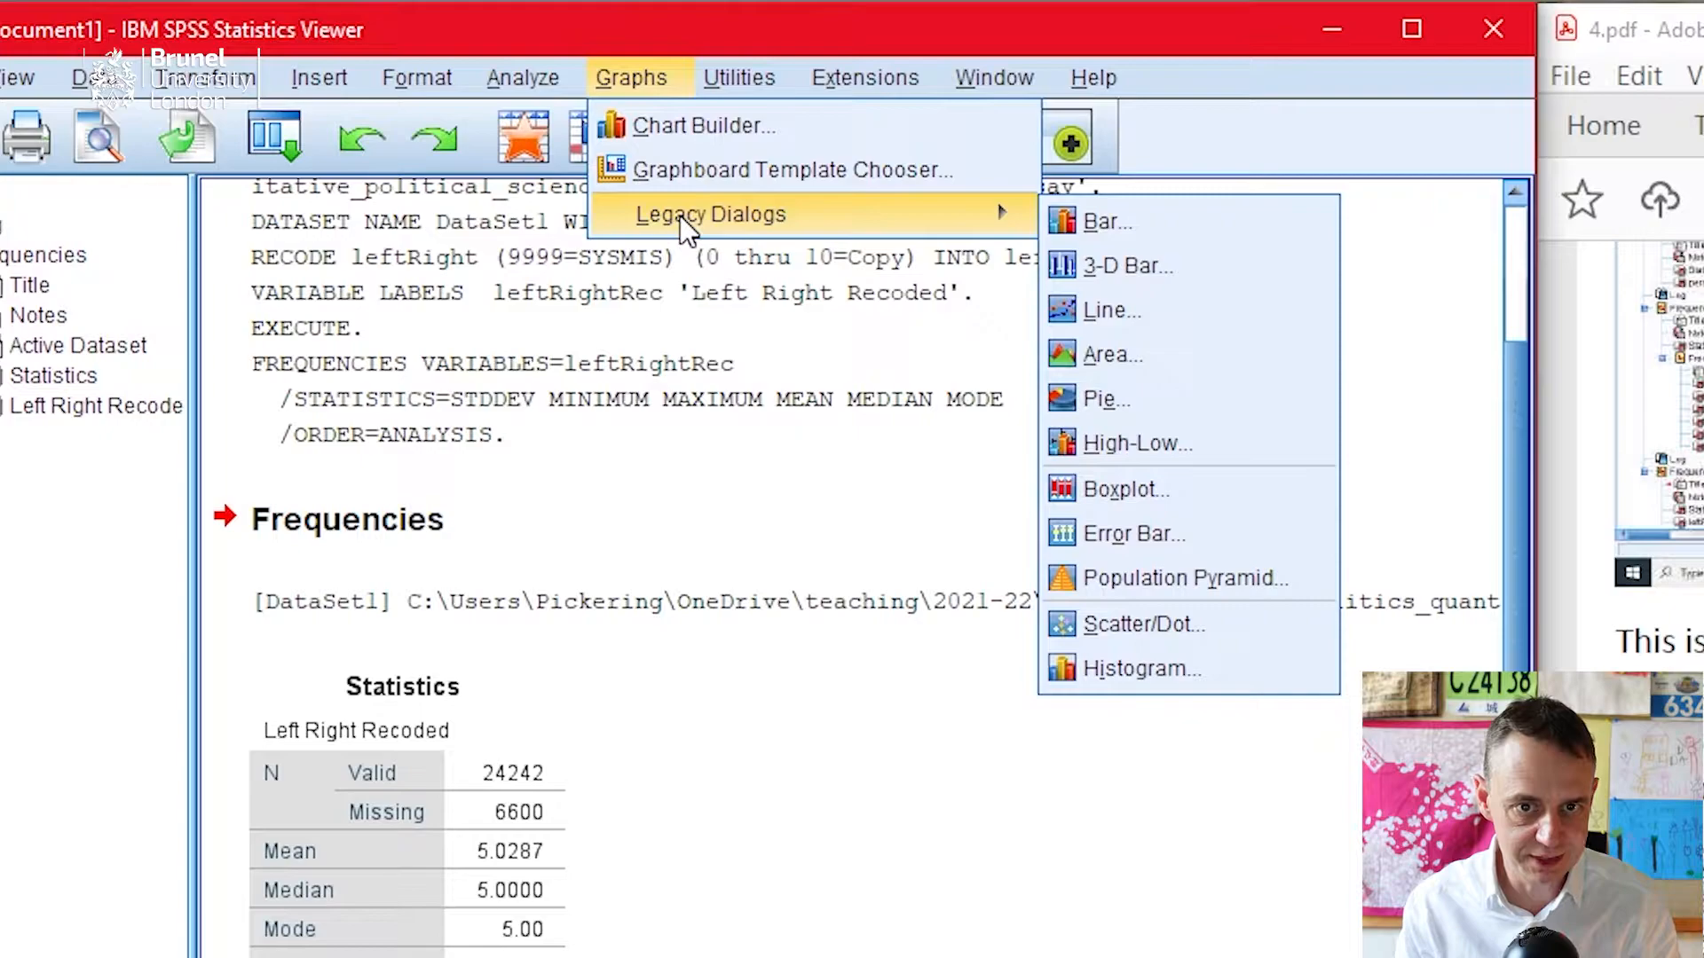
click(1120, 220)
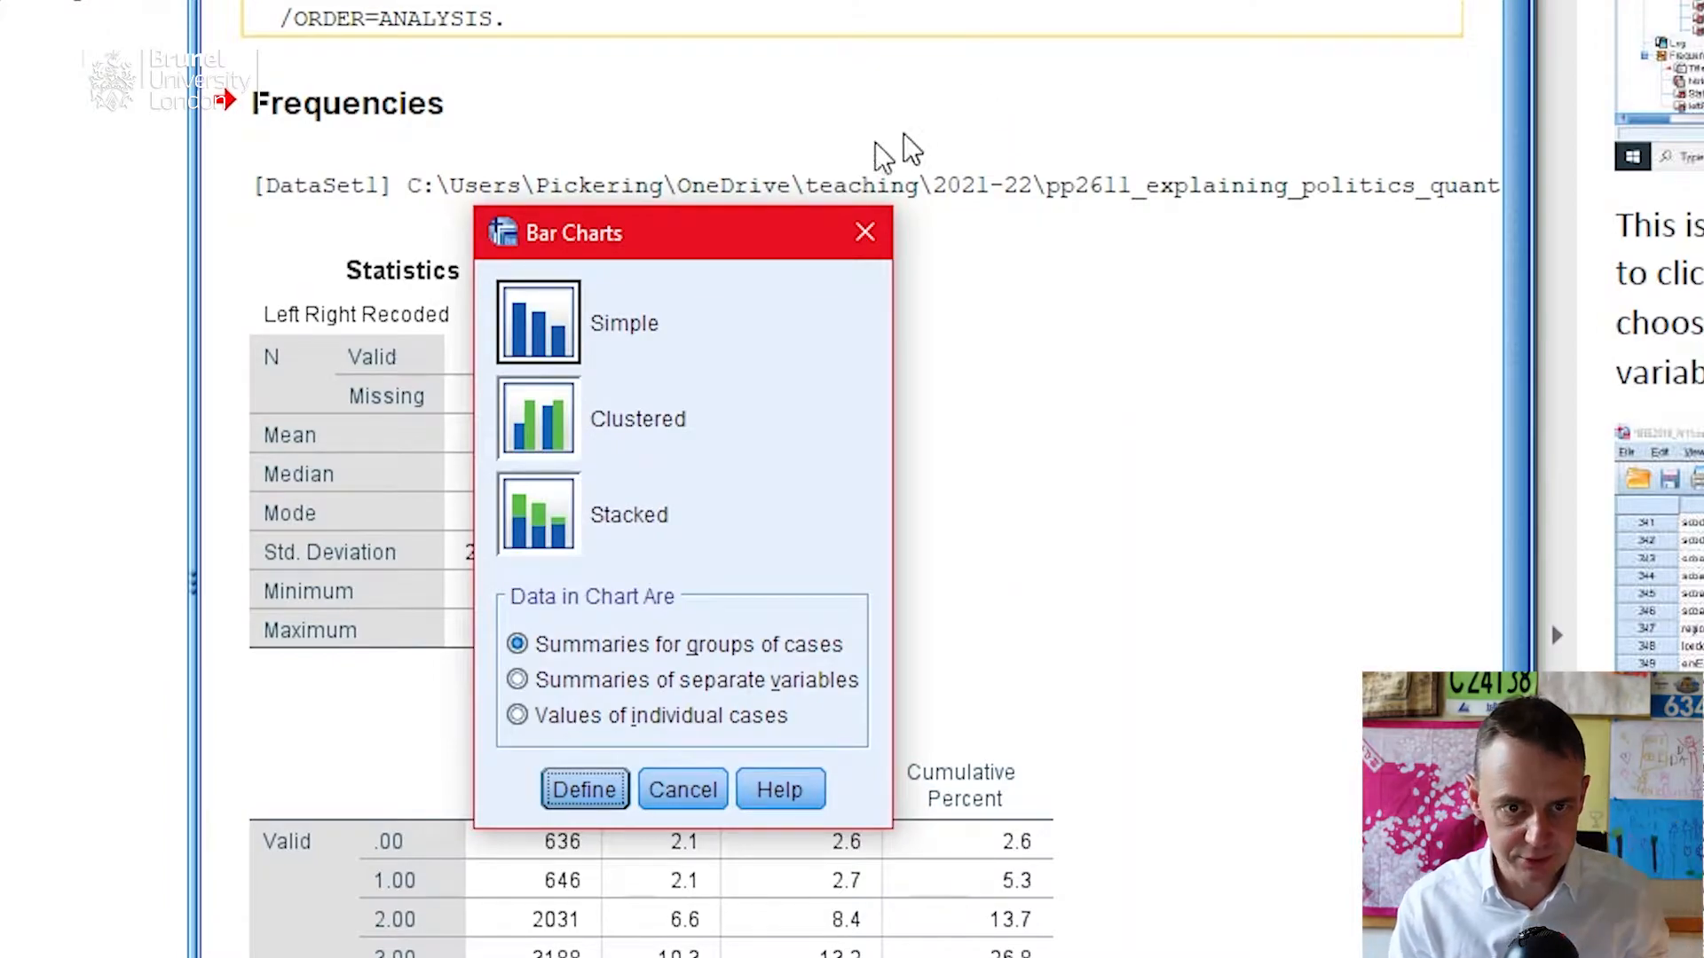
click(566, 336)
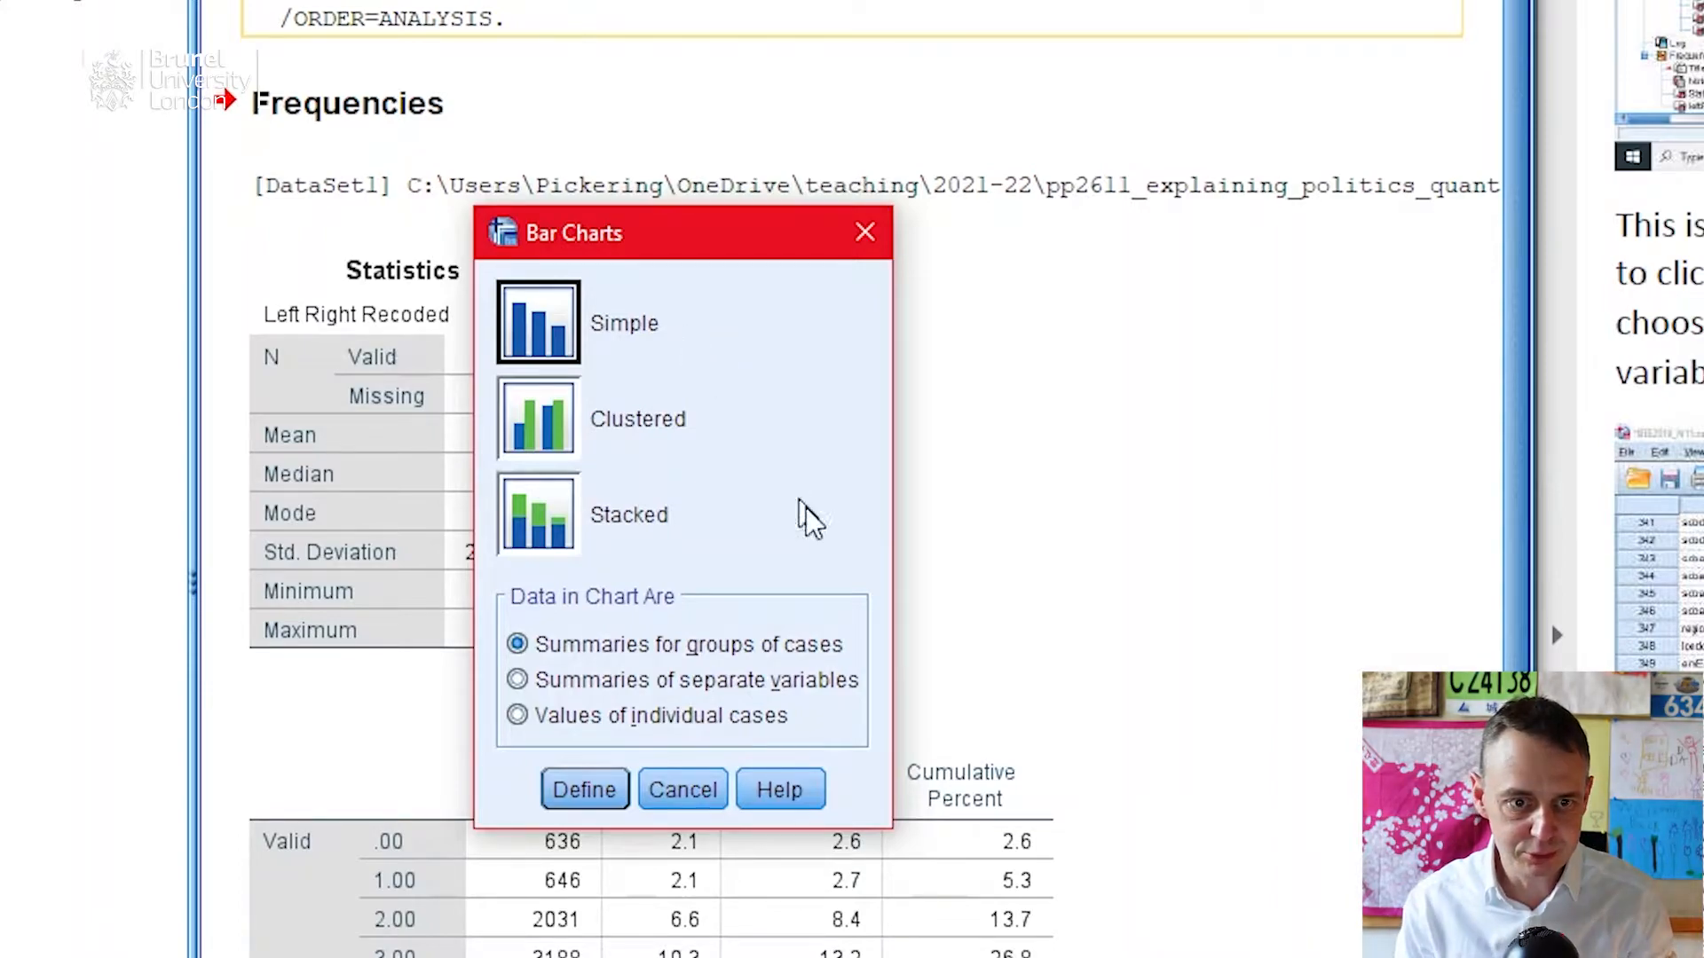
click(581, 789)
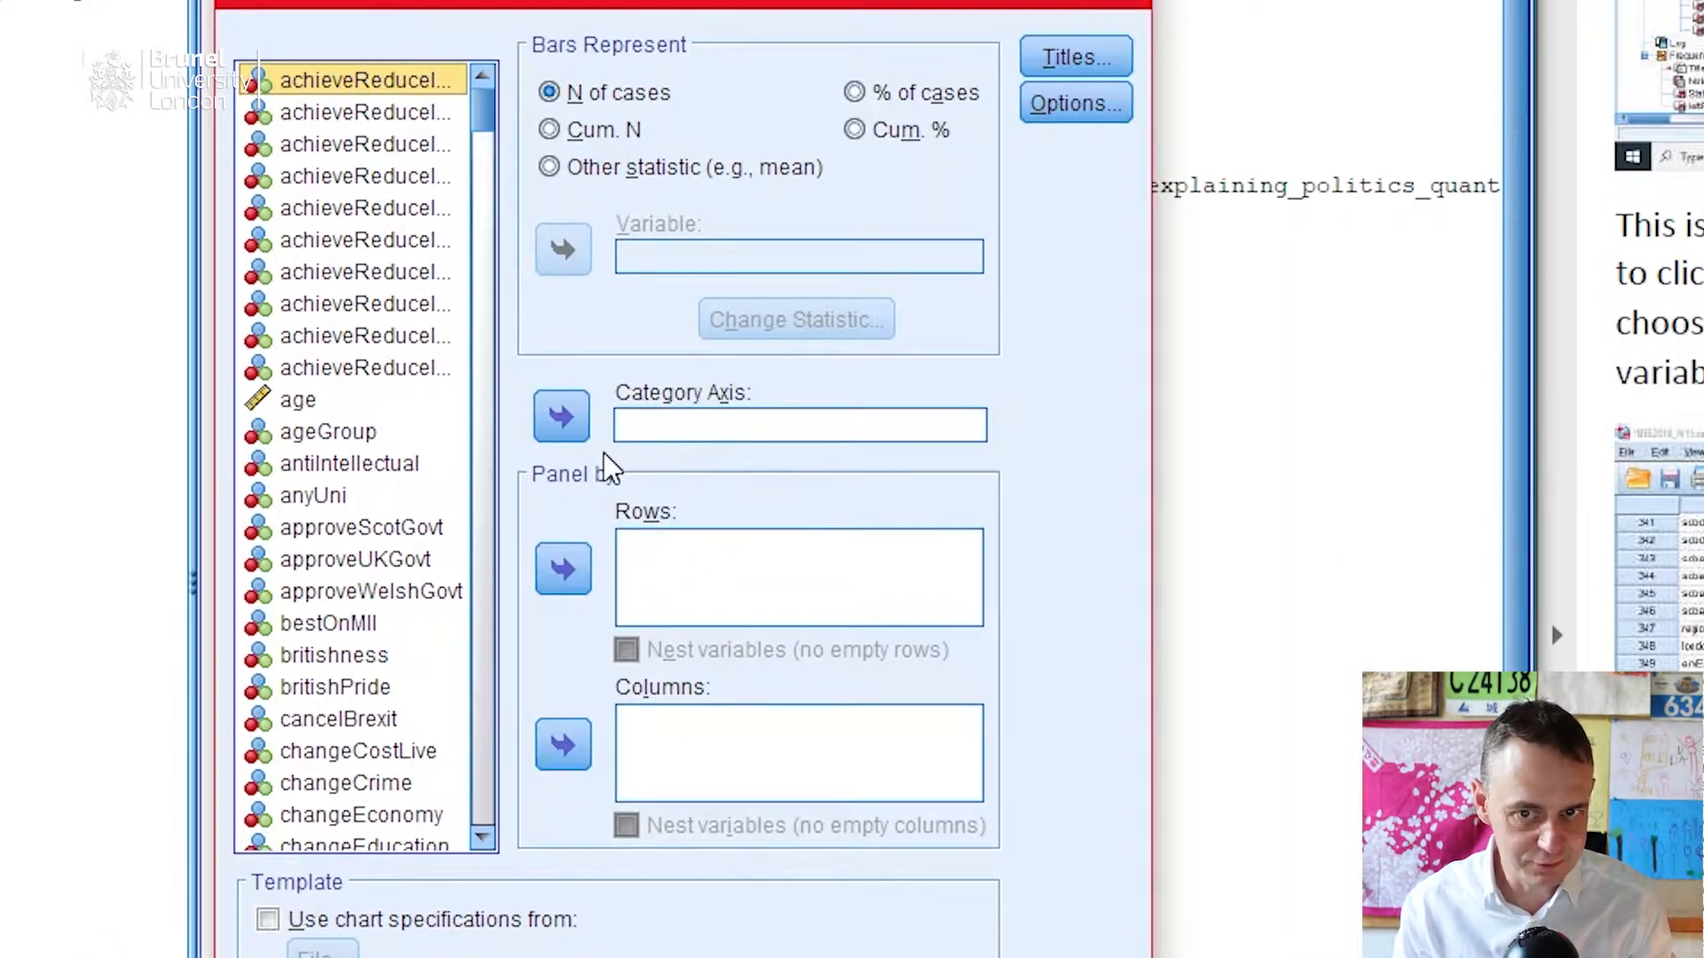
Step: Assign leftRightRec to the bar chart's category axis and generate the chart
click(346, 280)
key(l)
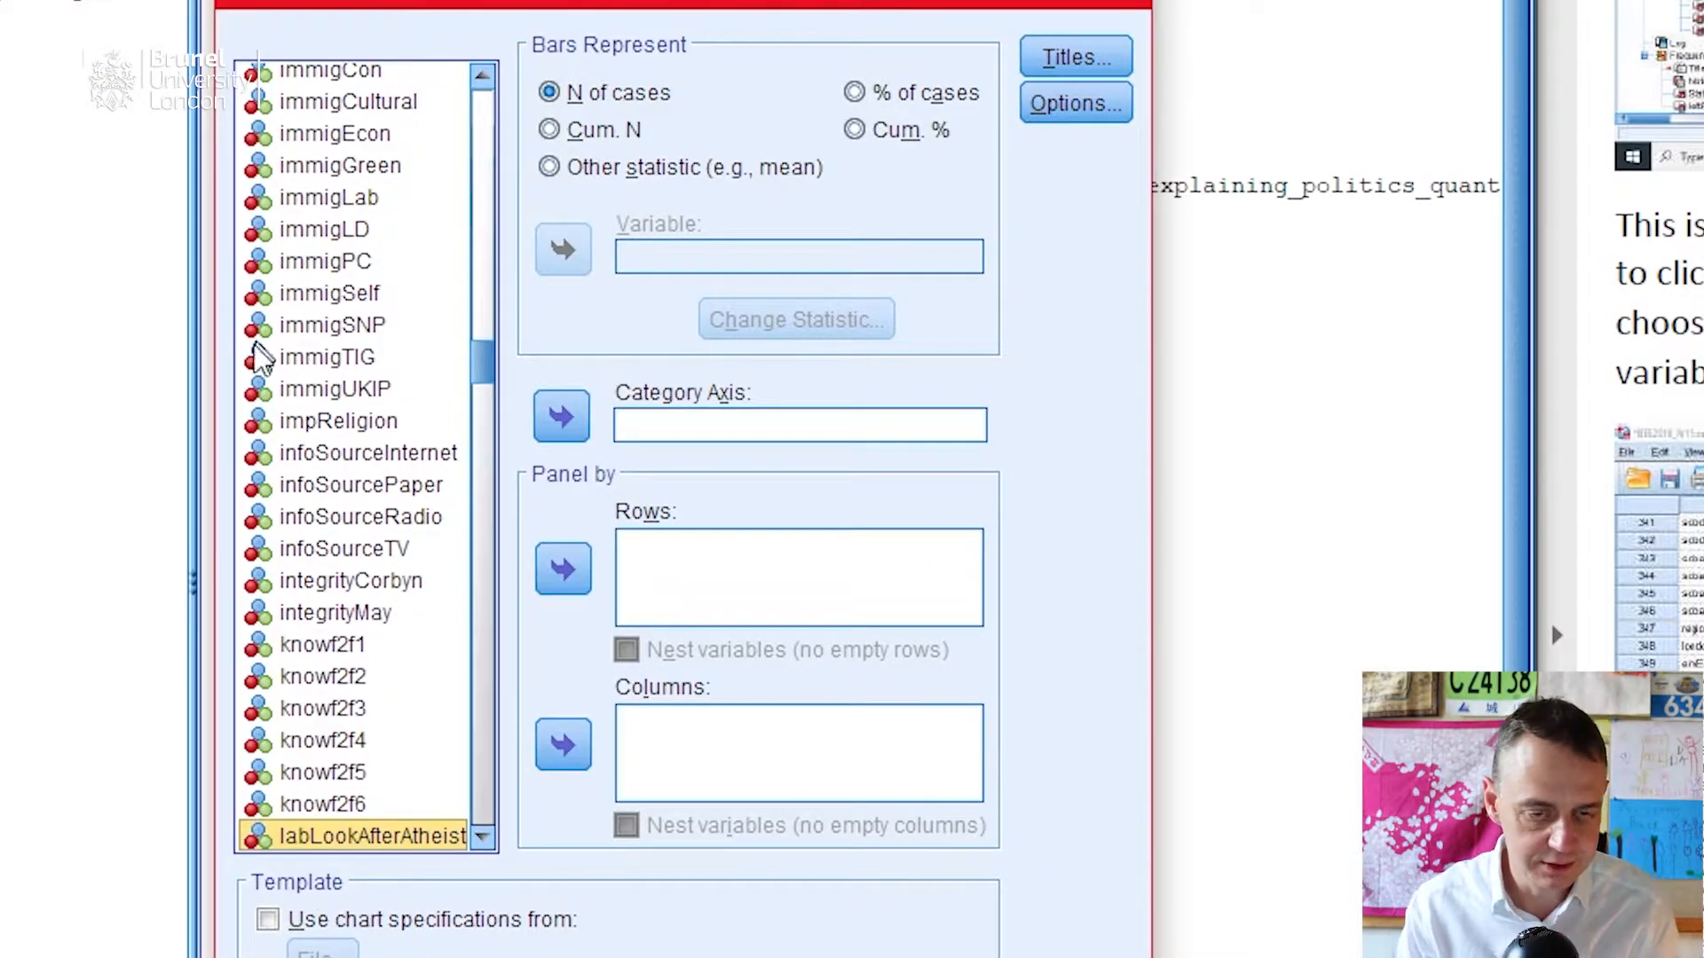
scroll(384, 597, down, 8)
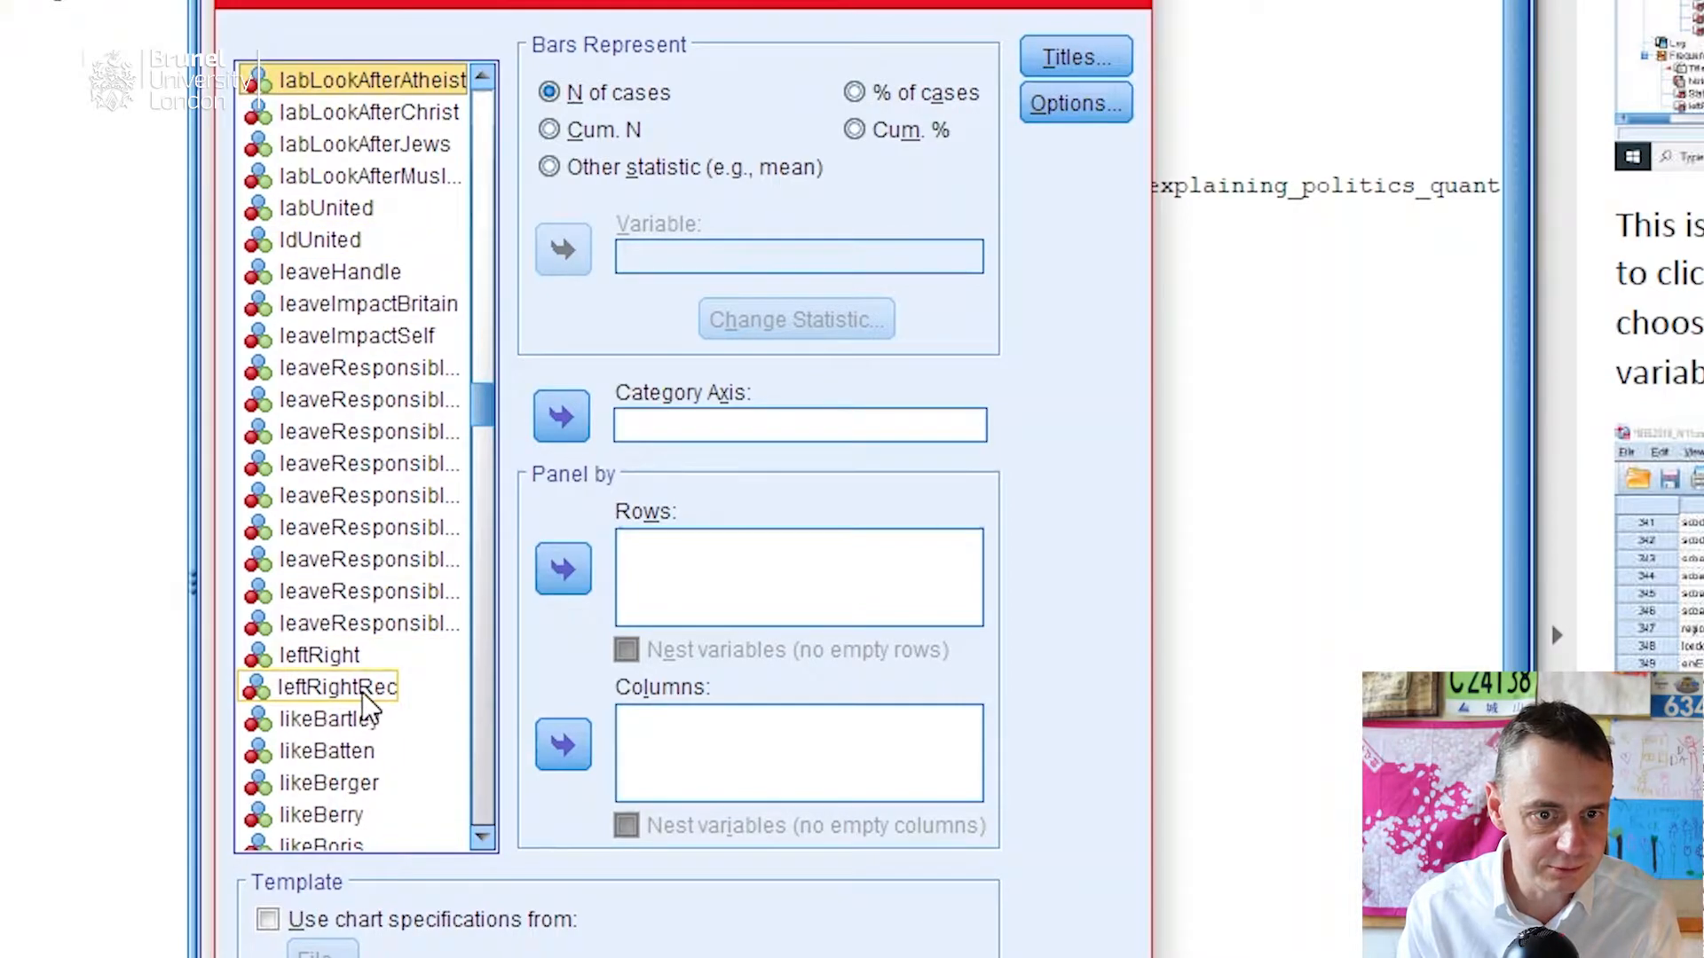
click(364, 688)
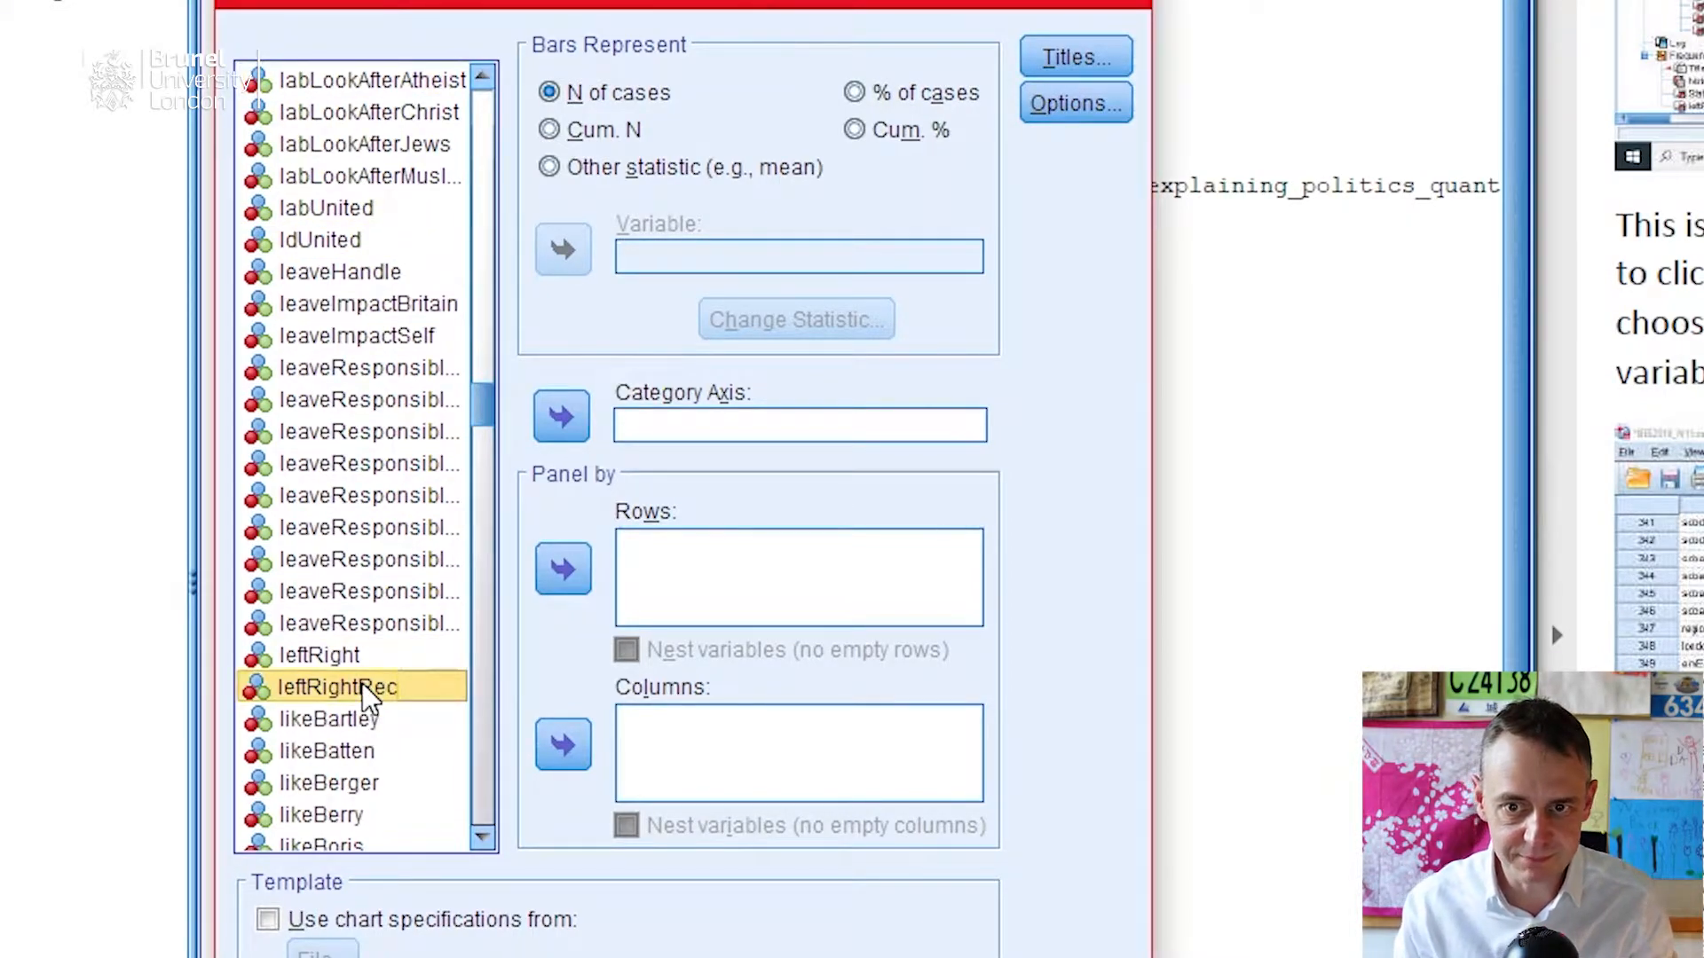
click(557, 421)
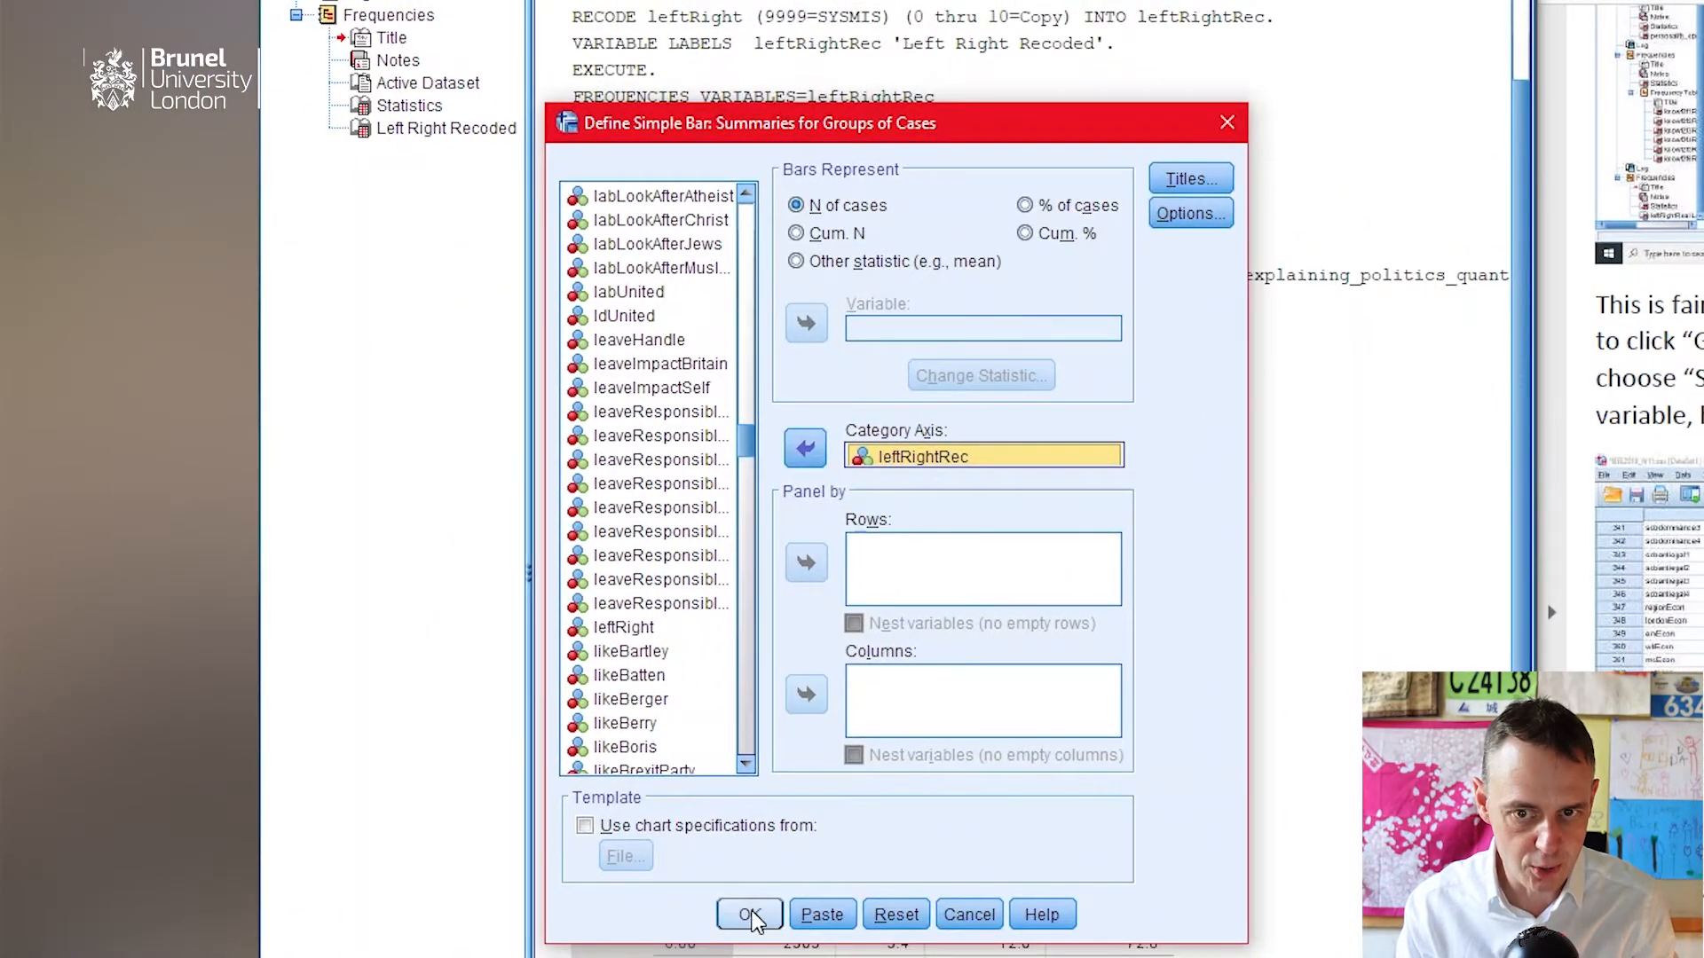
click(665, 953)
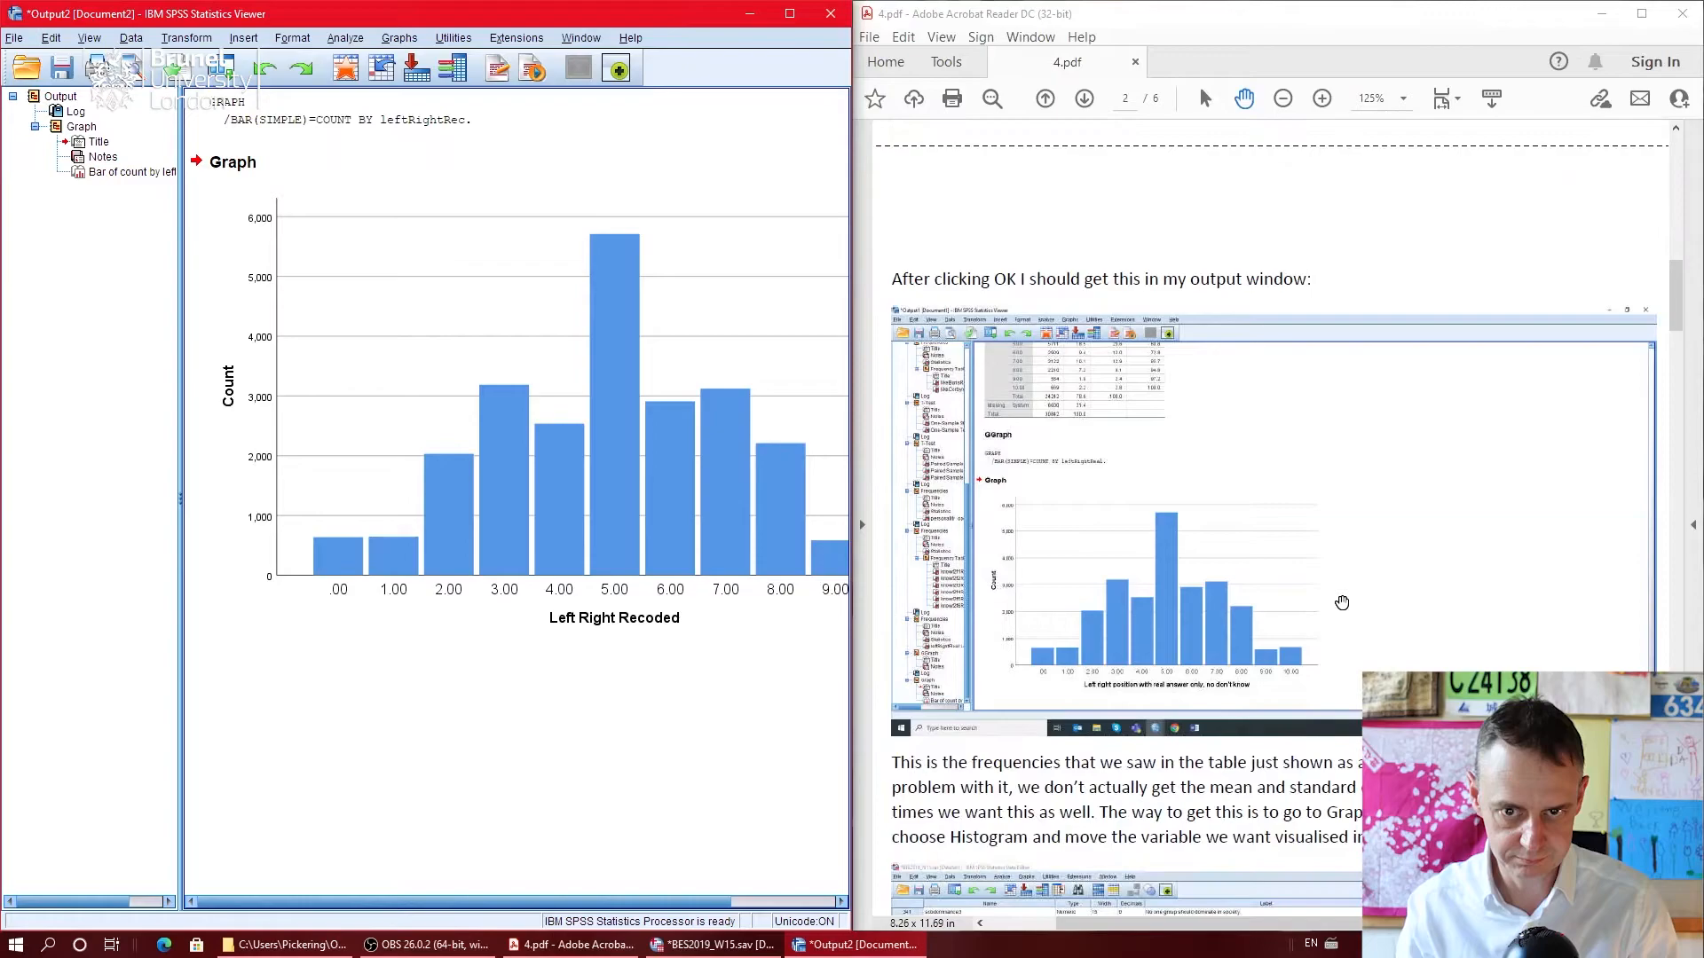
Step: Start defining a legacy histogram and assign leftRightRec as its variable
scroll(1342, 603, down, 3)
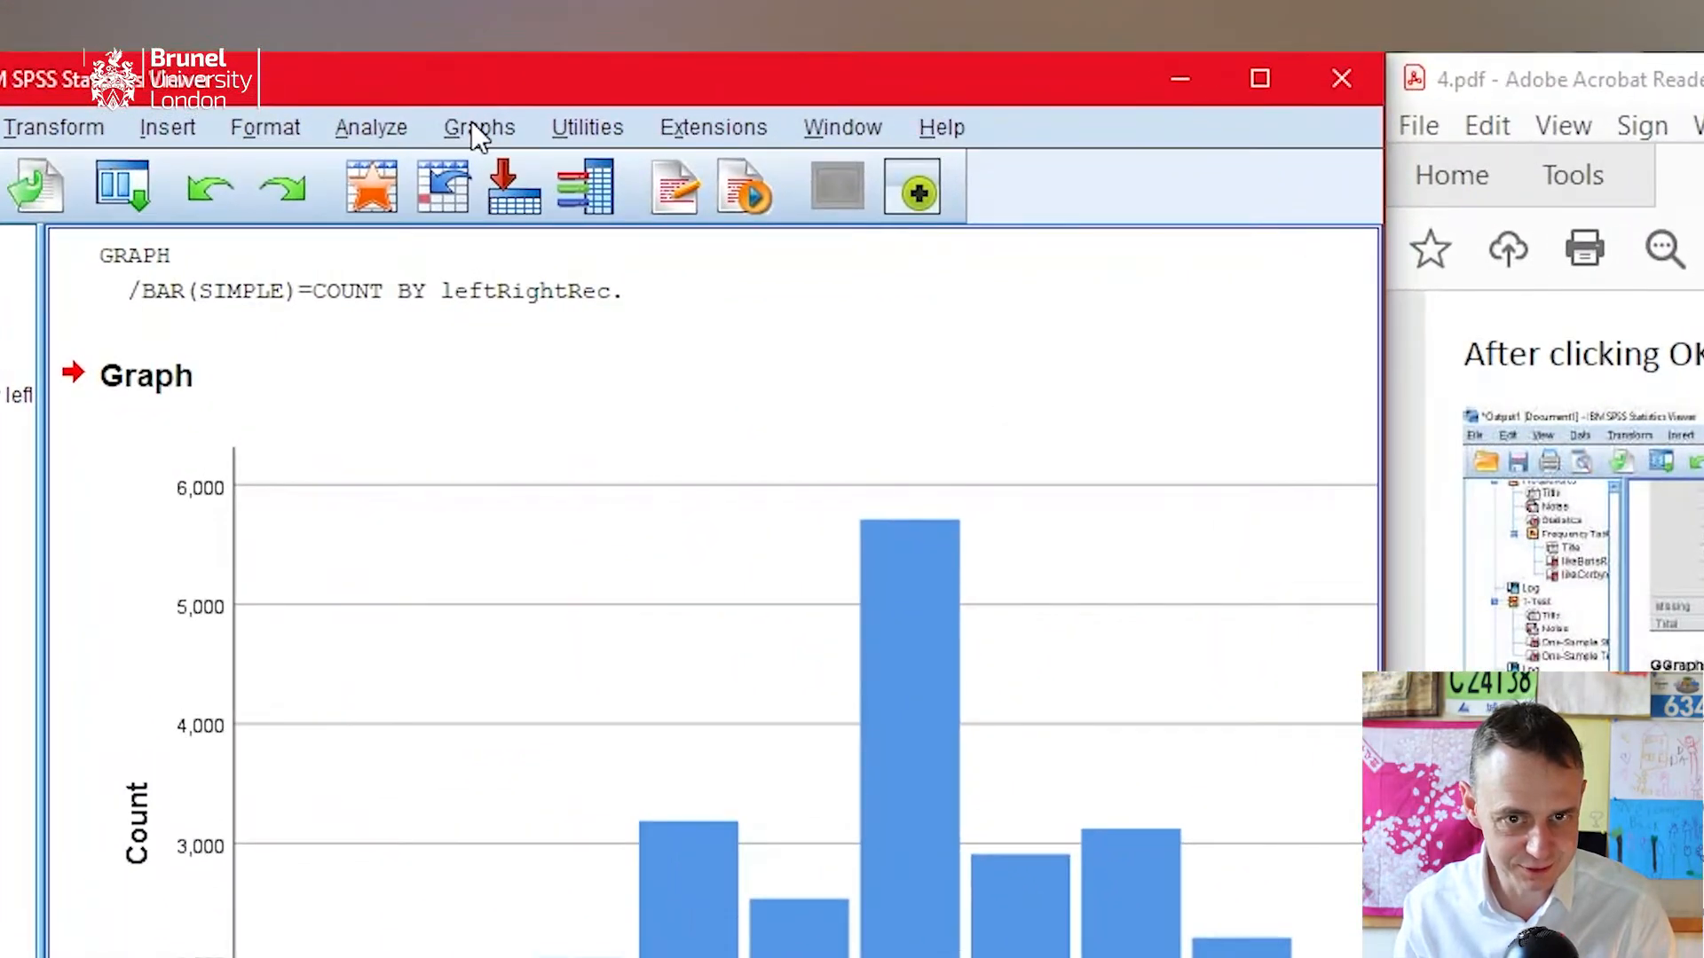
click(396, 35)
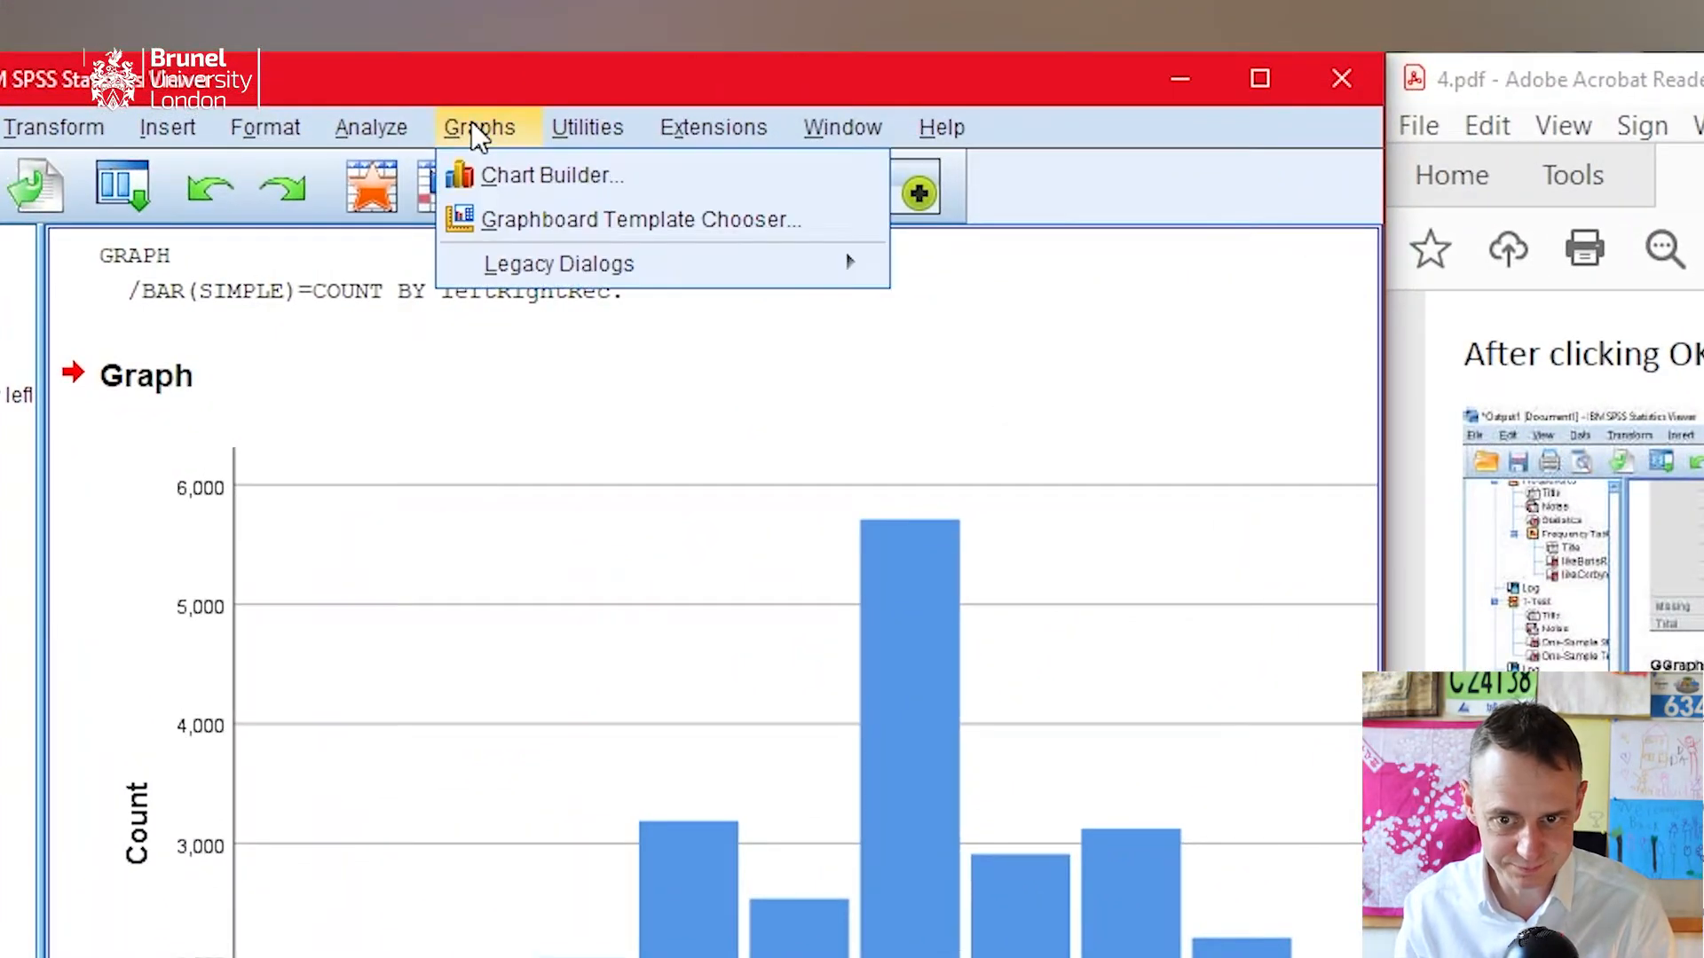
mouse_move(540, 277)
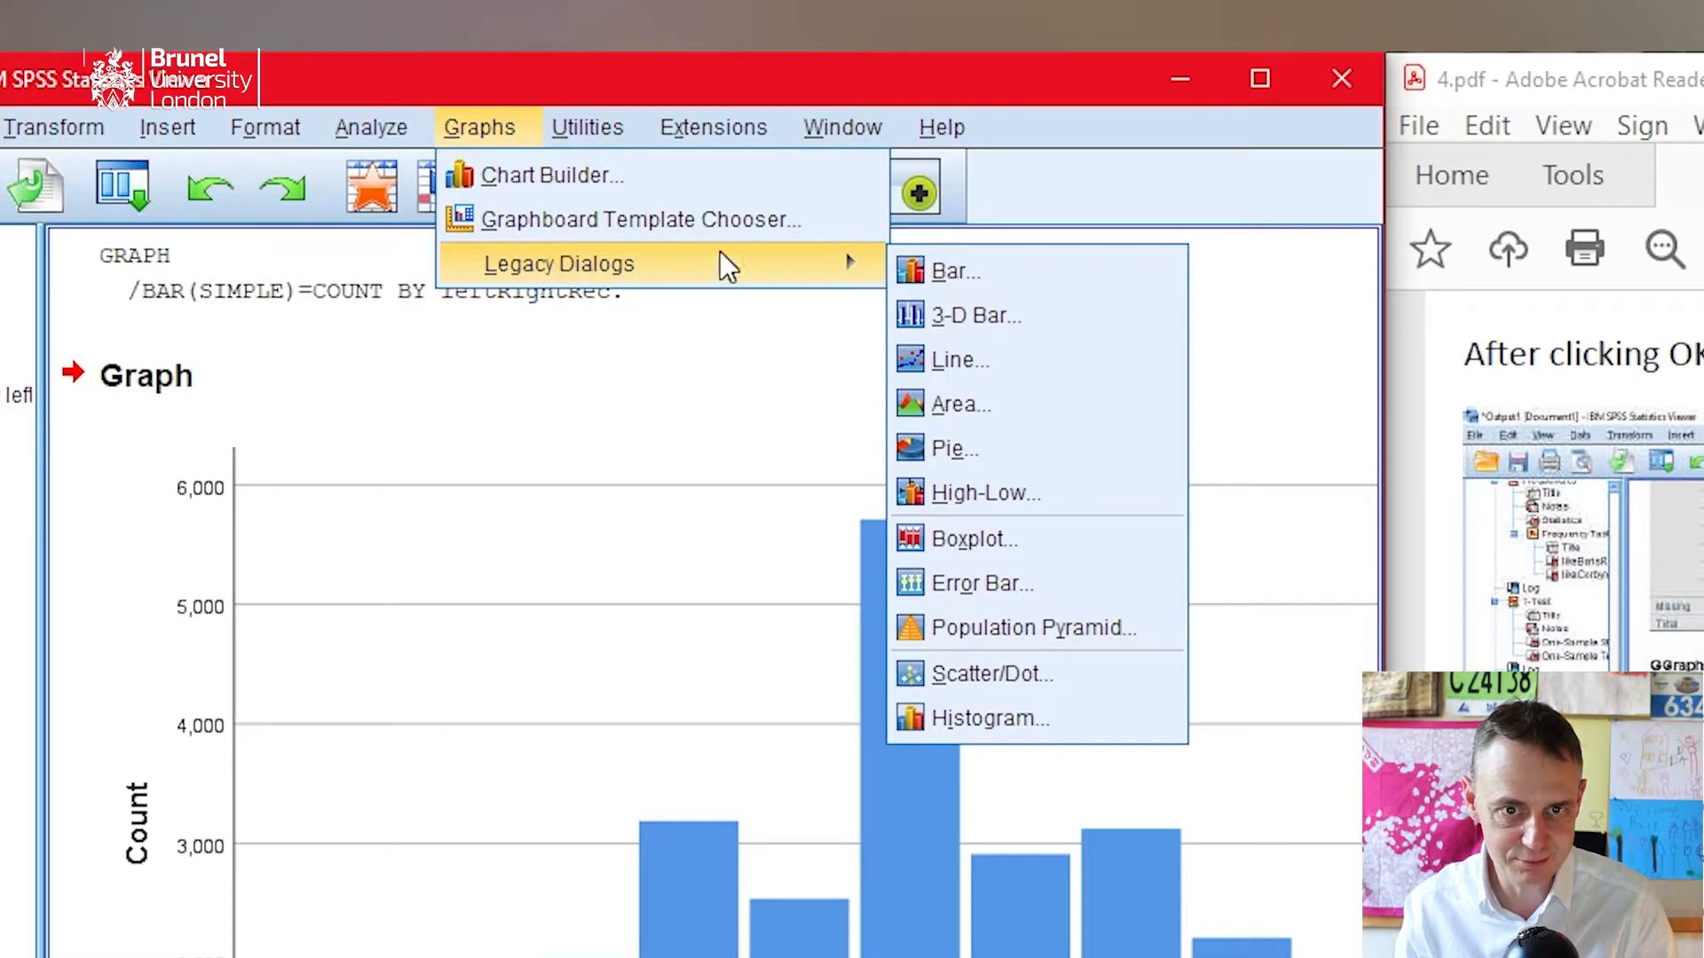
click(1052, 720)
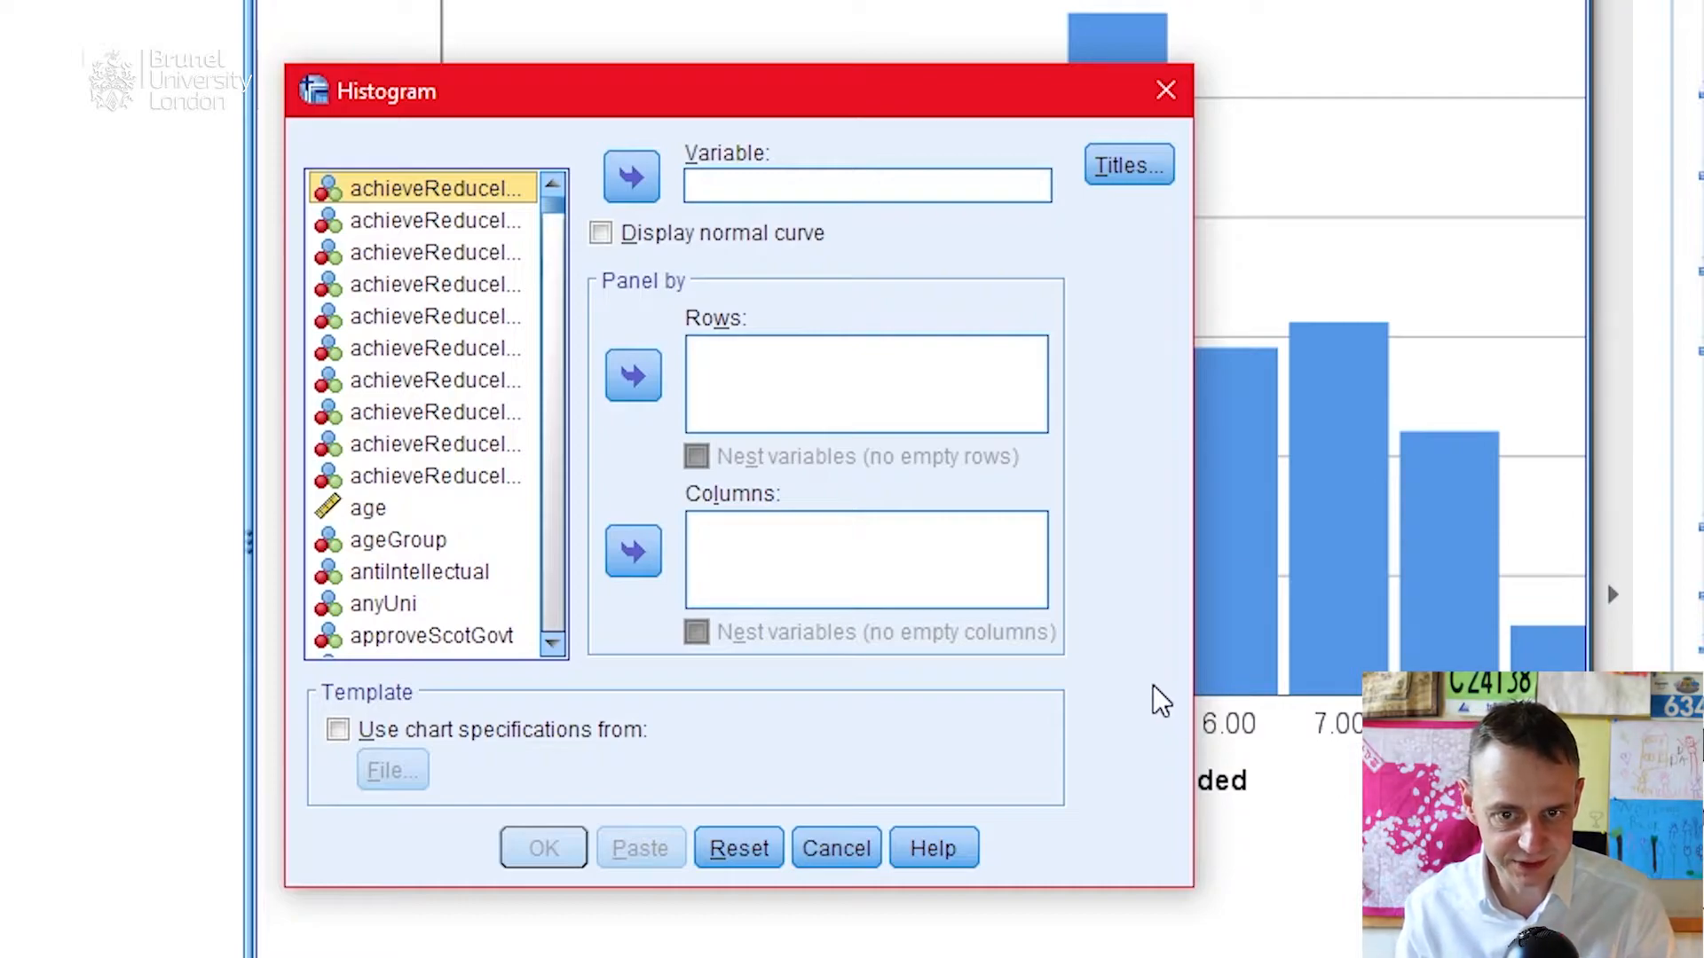
click(417, 350)
key(l)
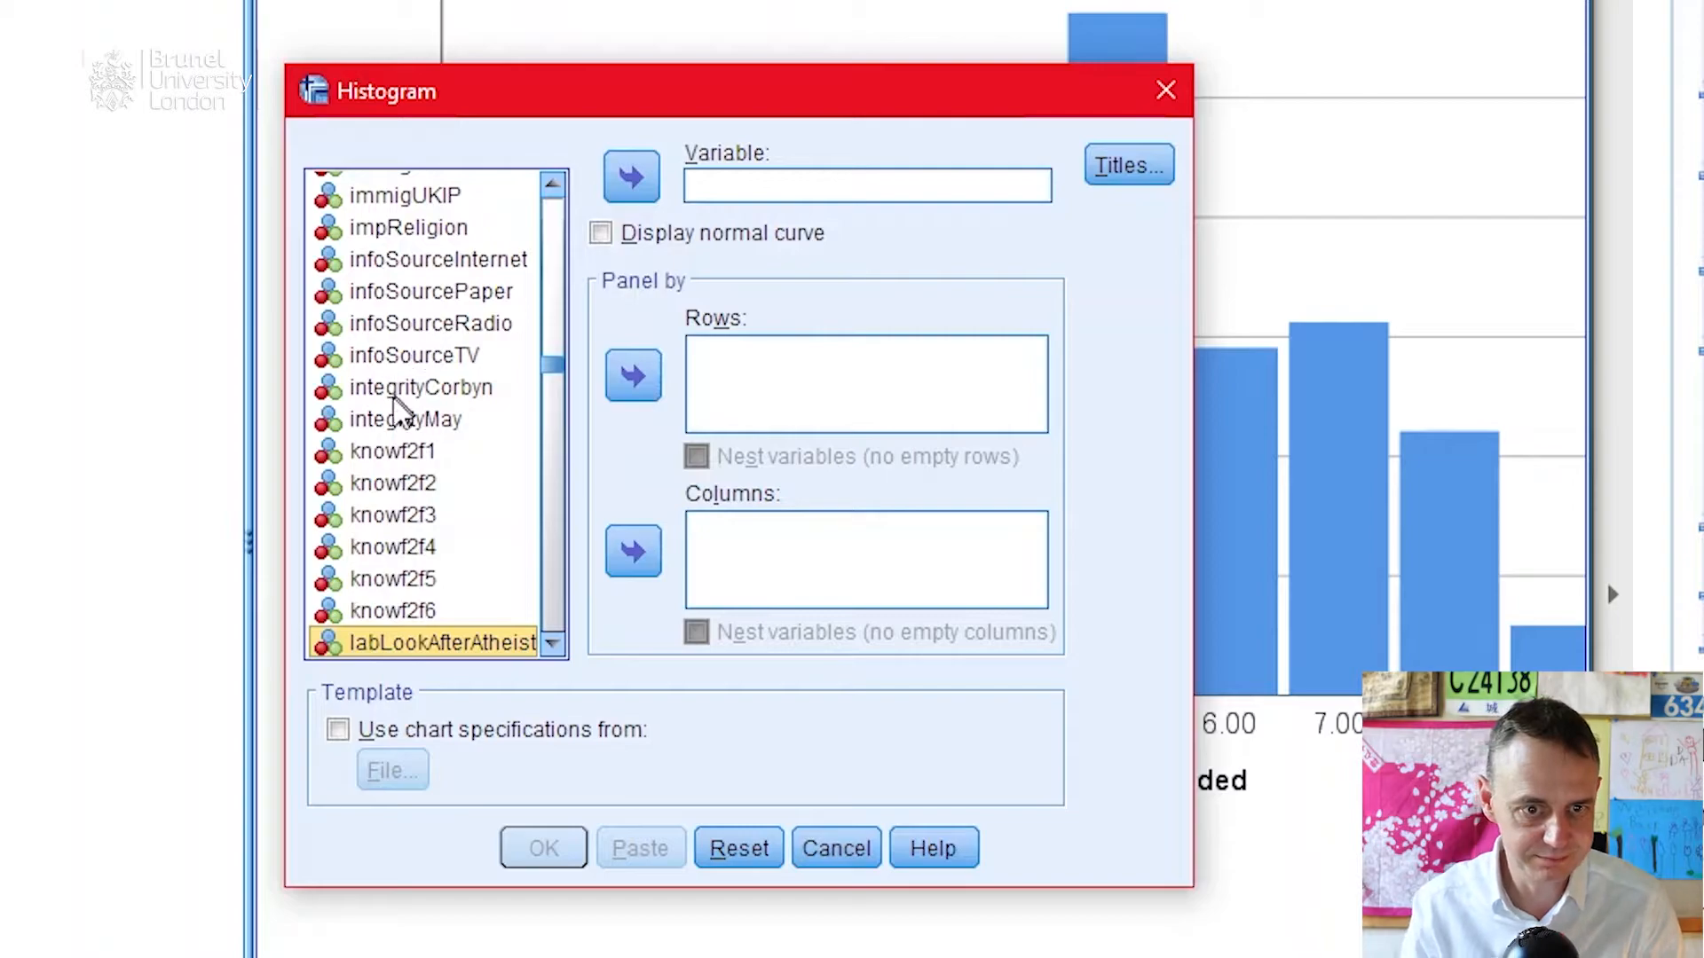
scroll(386, 479, down, 5)
scroll(386, 479, down, 2)
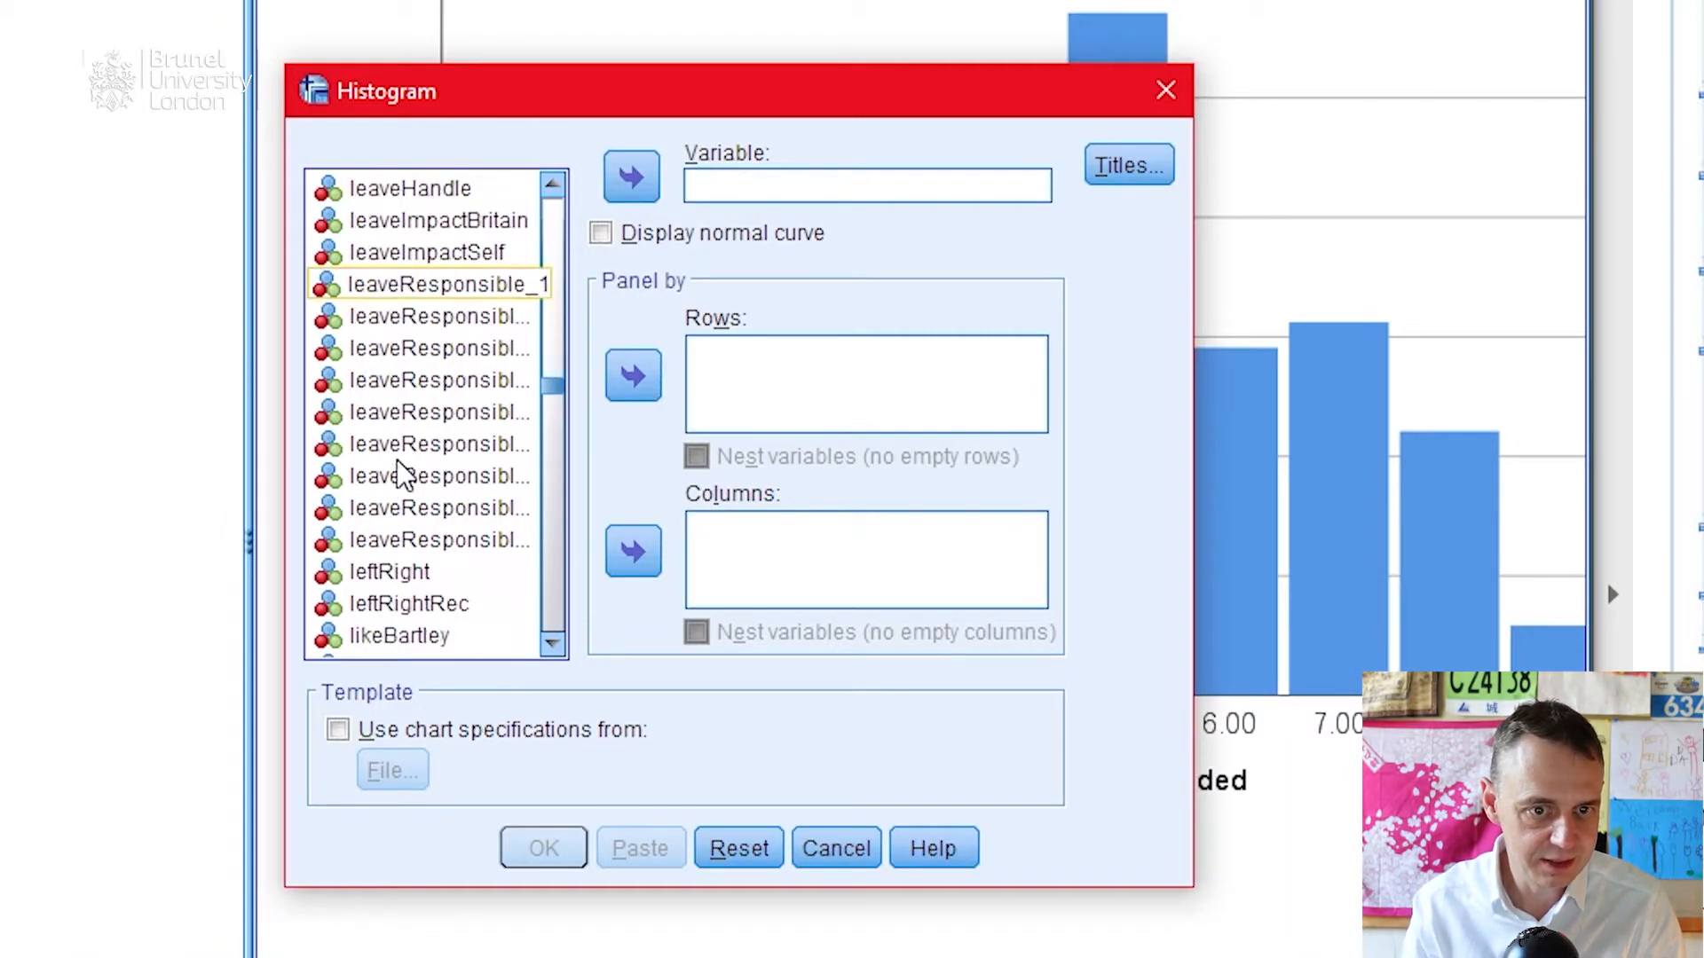
click(448, 617)
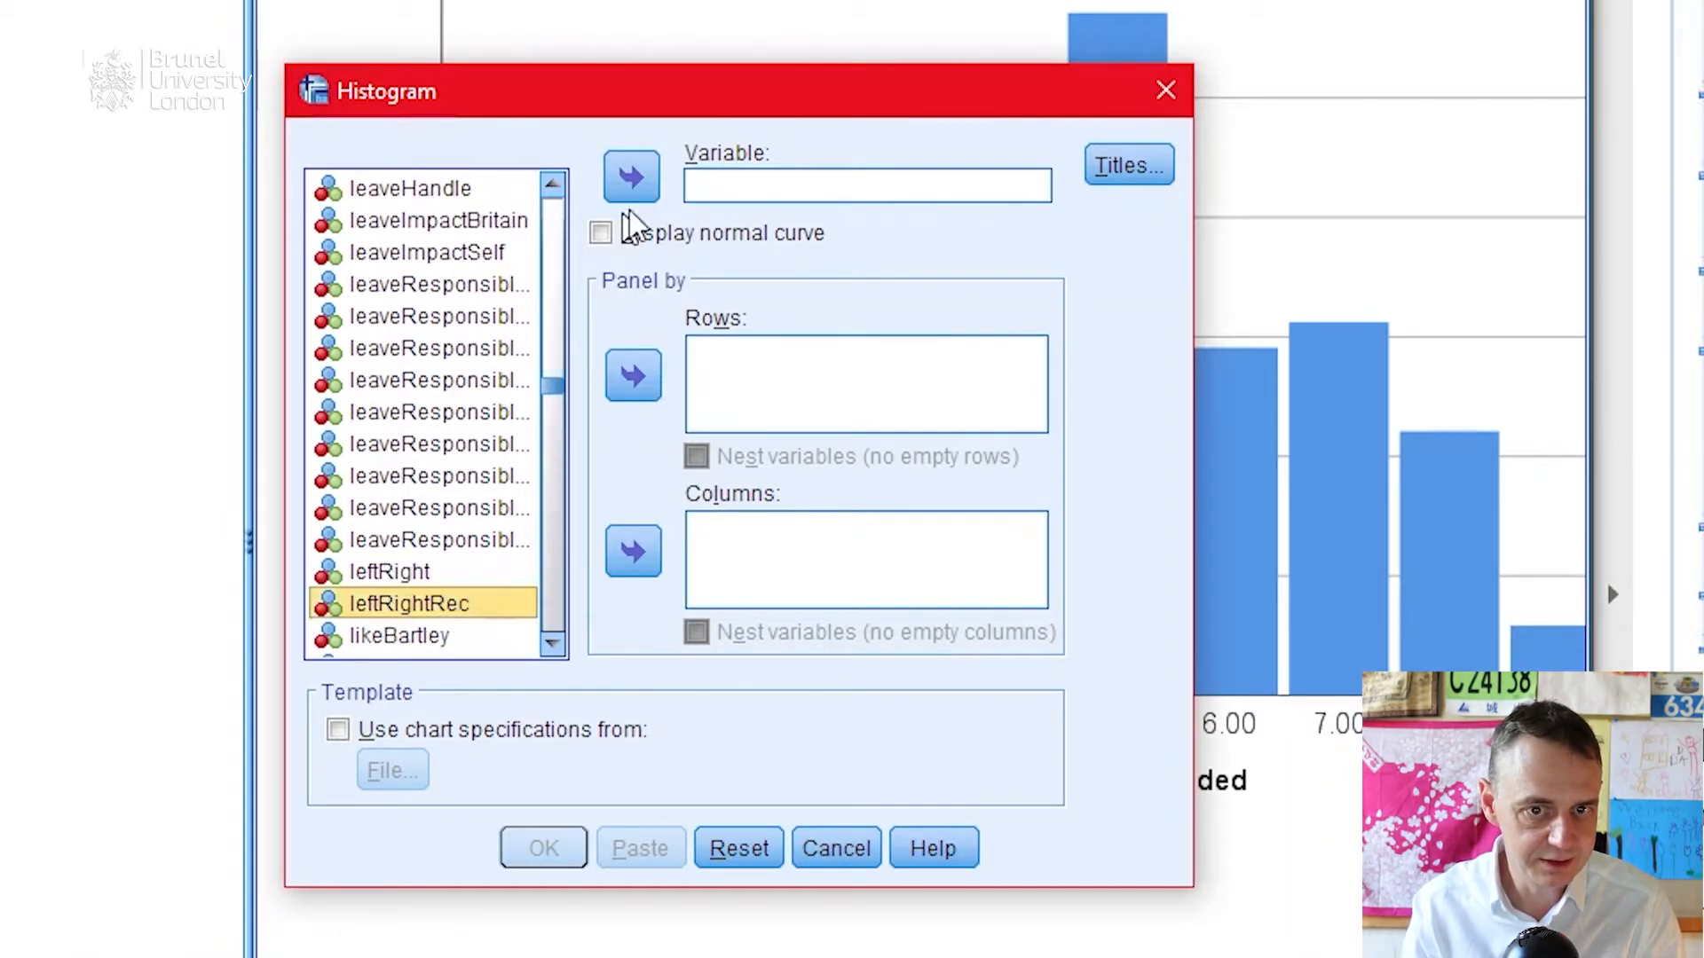
click(631, 176)
Step: Generate the leftRightRec histogram and snap the output viewer alongside the lab handout
click(1686, 400)
scroll(1686, 400, down, 8)
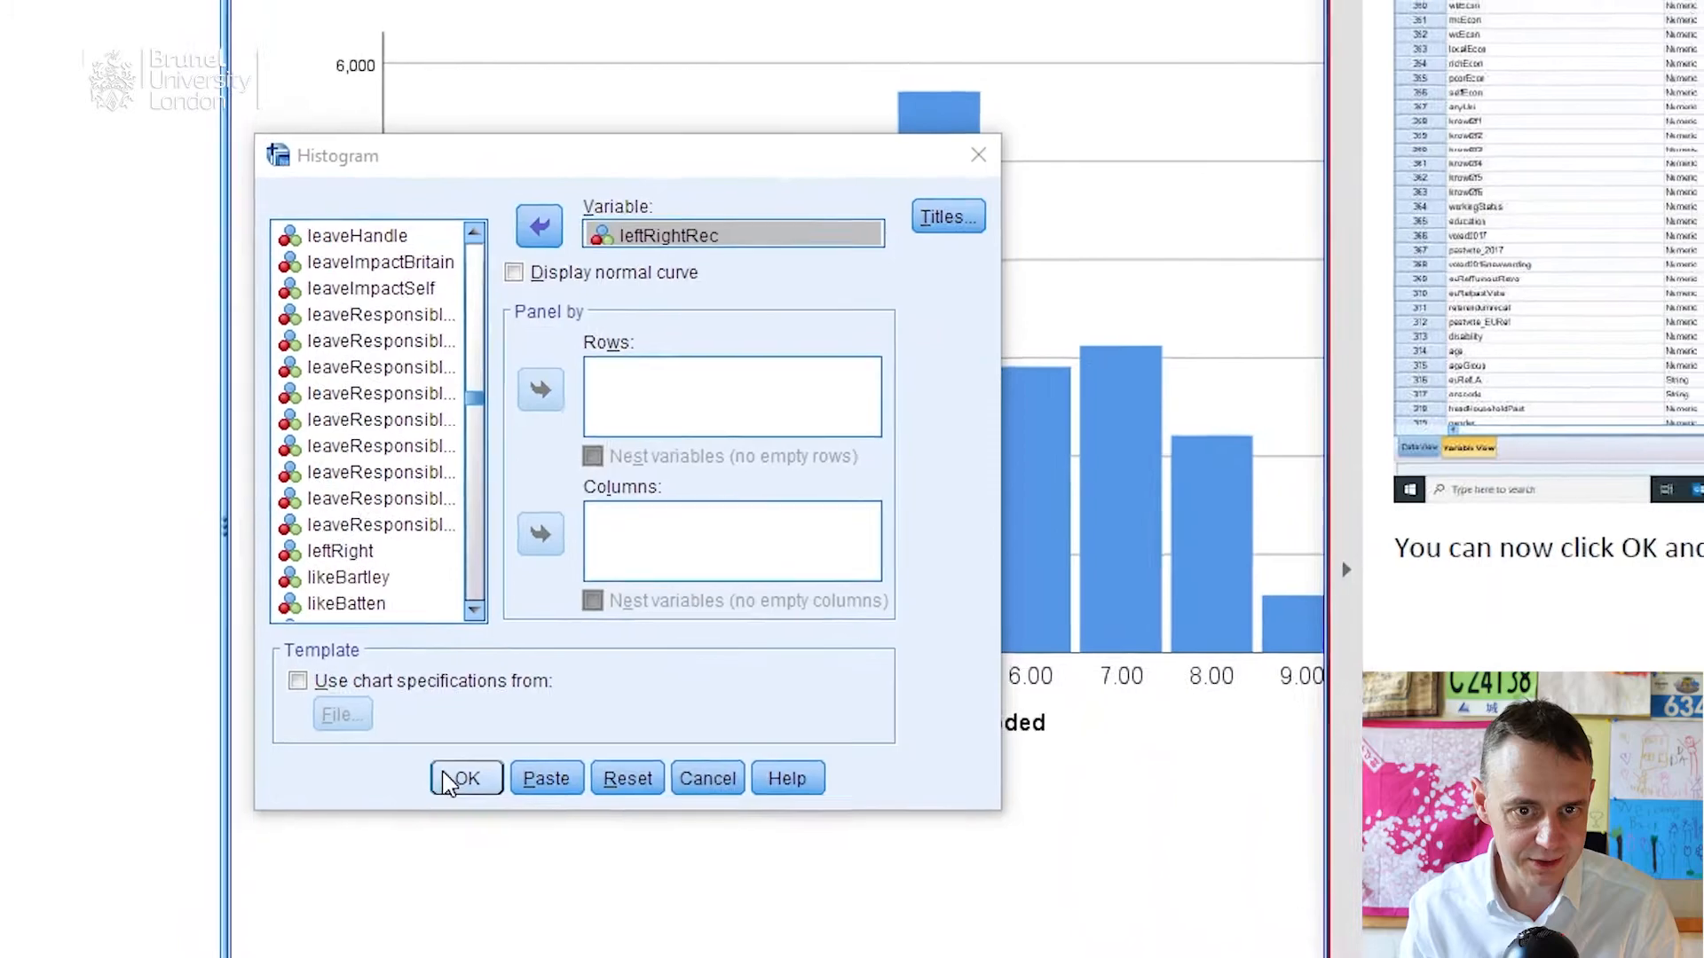
click(448, 781)
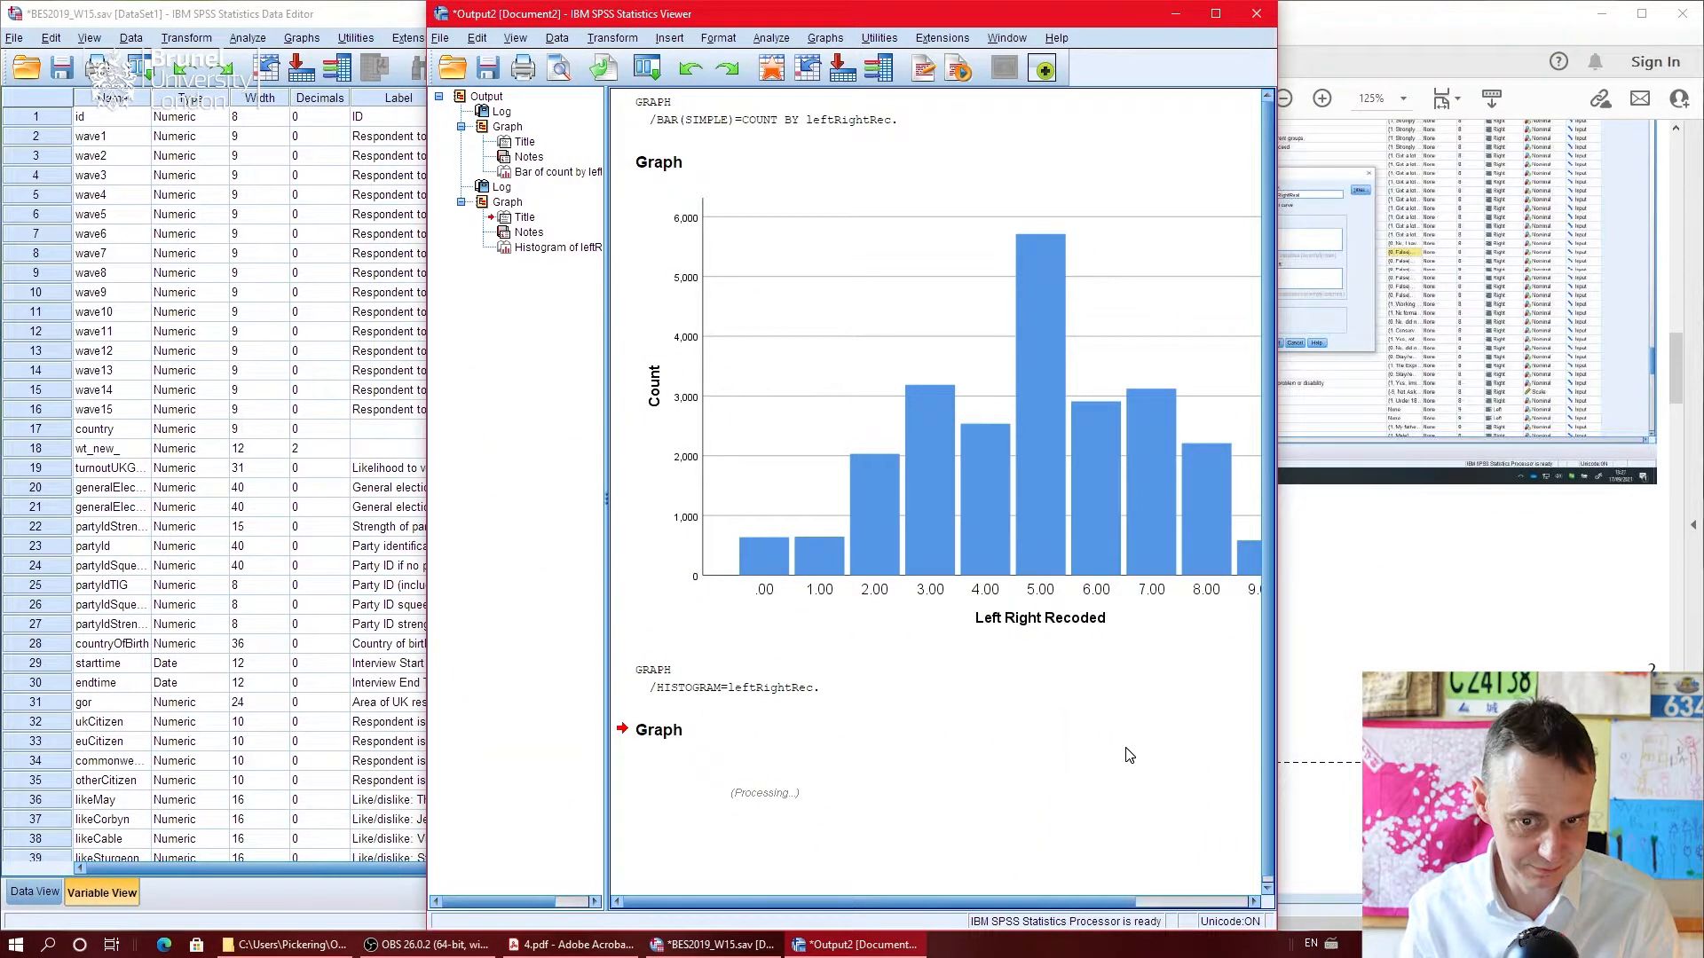
key(super+Left)
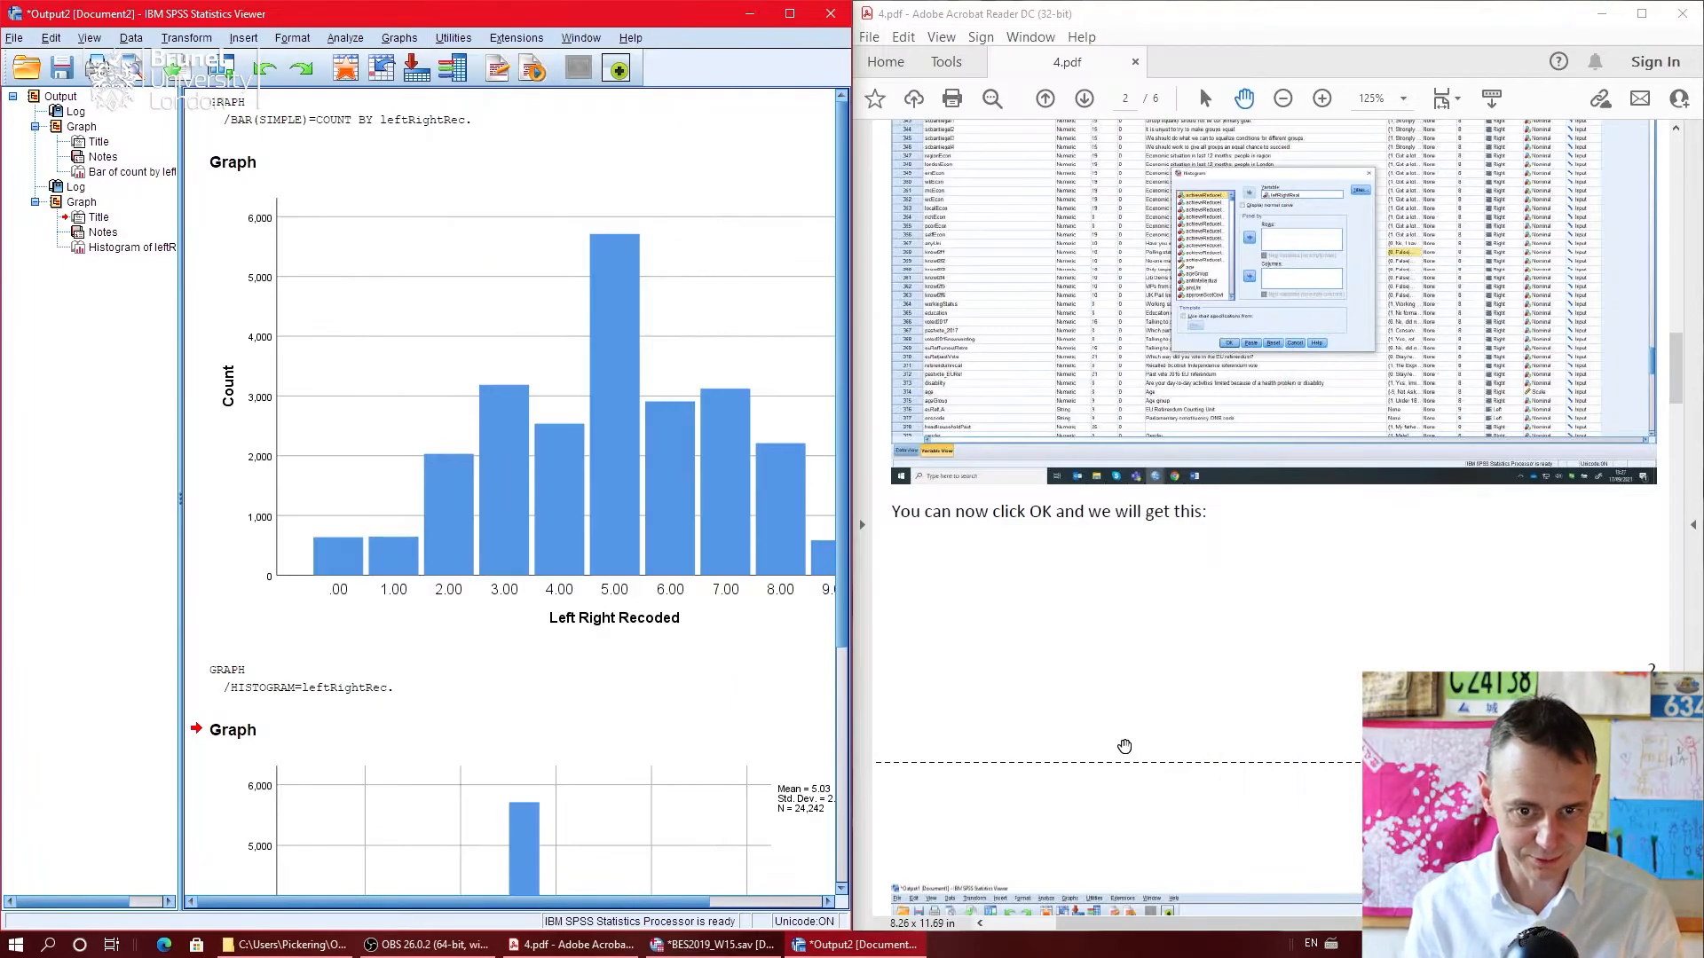
Step: Copy the leftRightRec histogram from the output and paste it into the blank Word document
scroll(775, 686, down, 4)
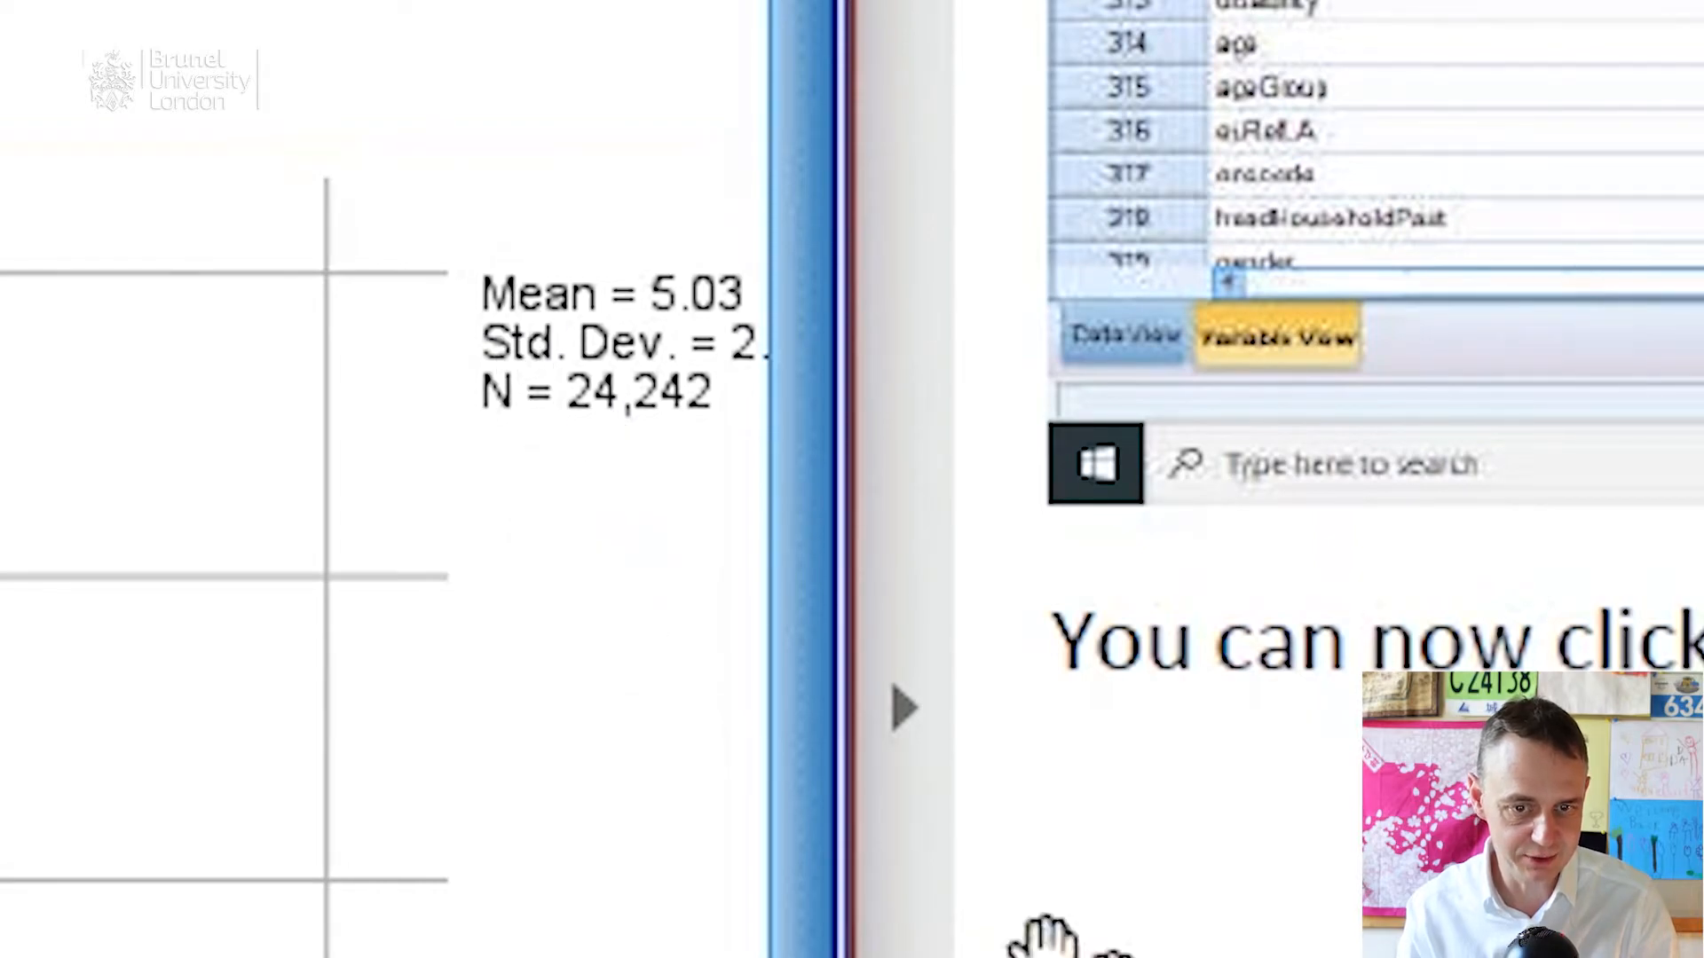
scroll(1047, 931, down, 5)
scroll(1331, 480, down, 5)
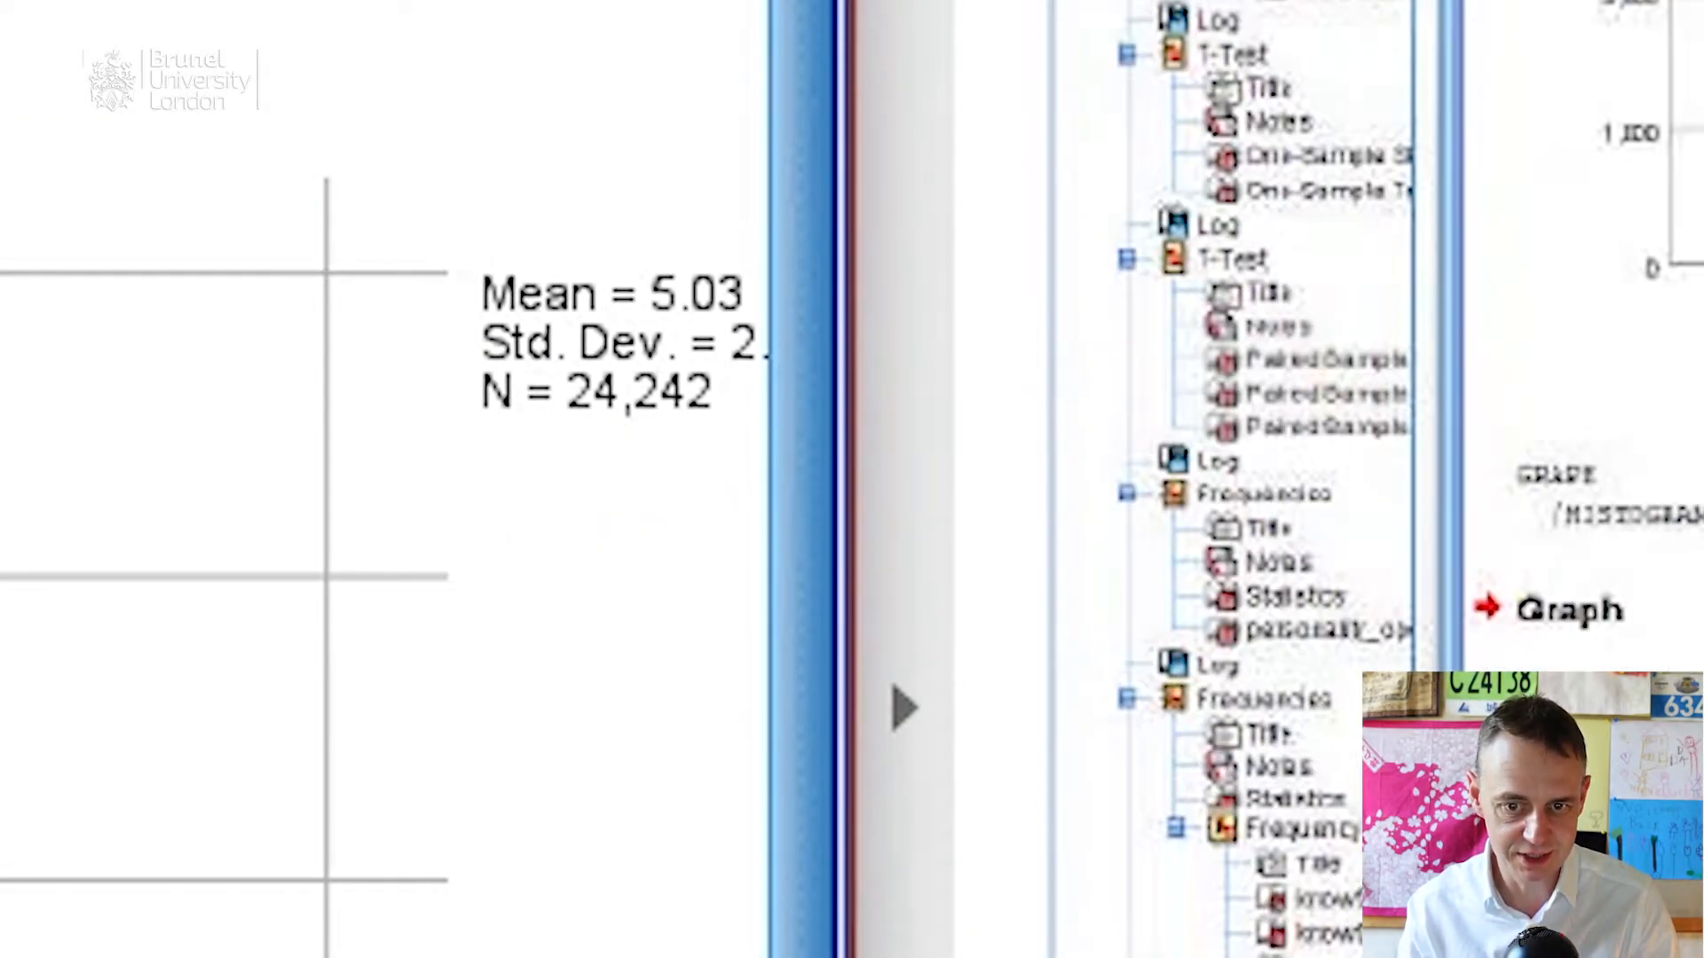
scroll(1332, 479, down, 10)
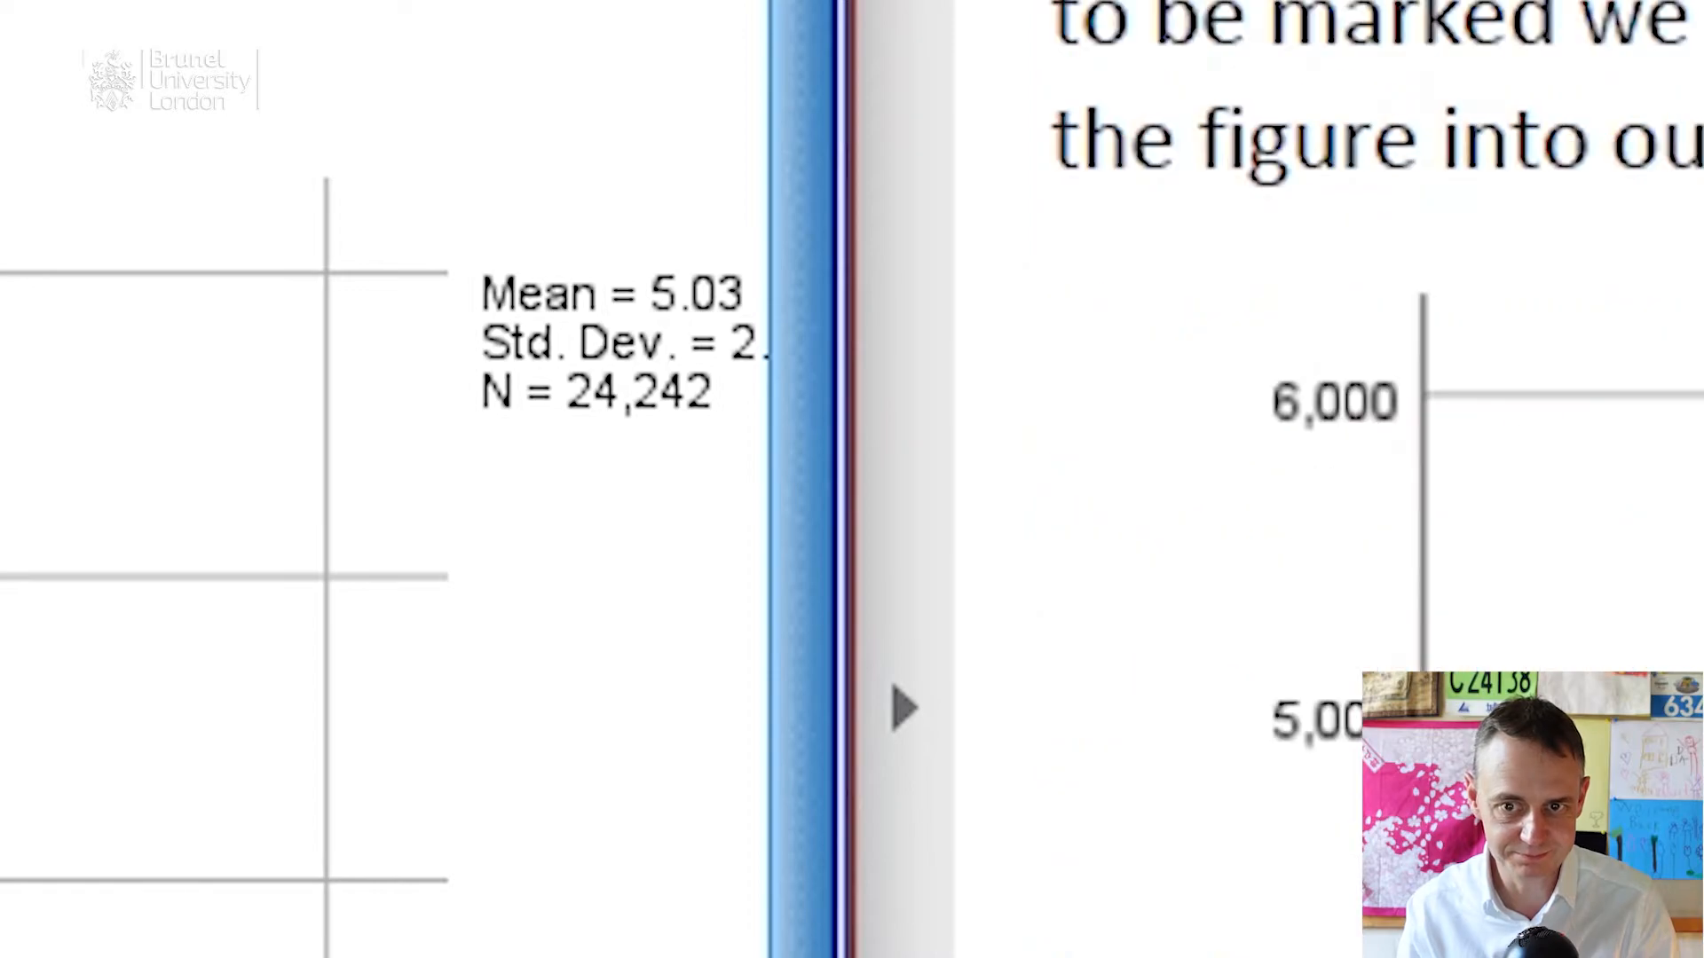
scroll(1269, 515, down, 3)
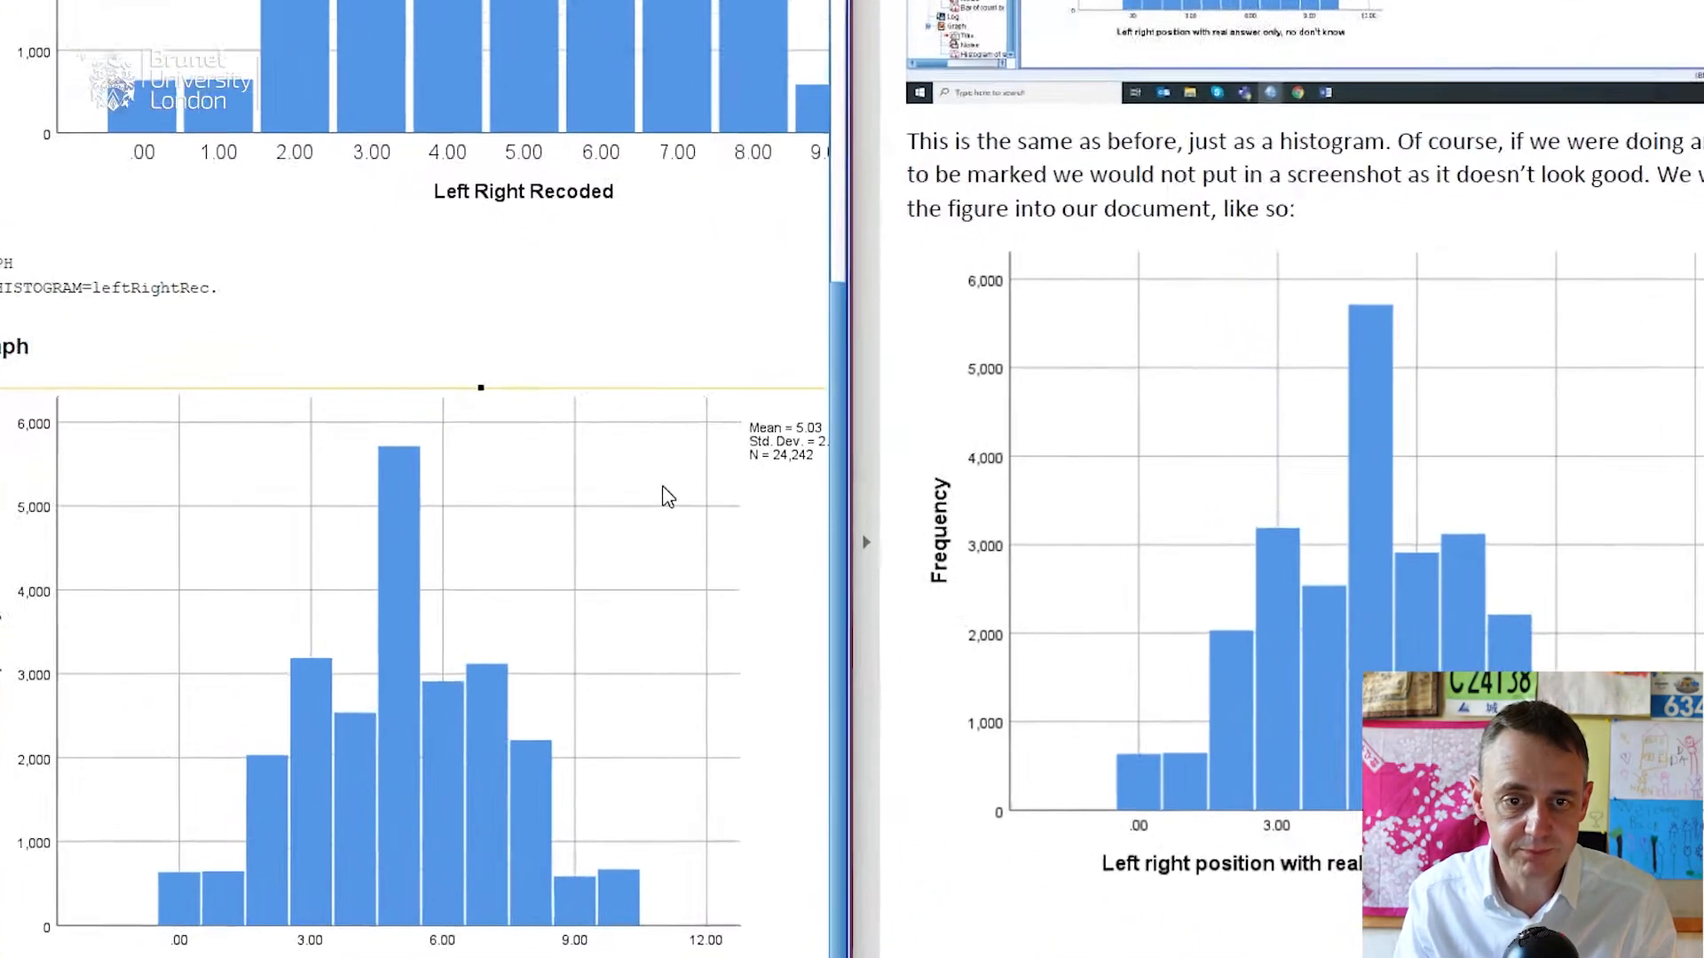
right_click(649, 477)
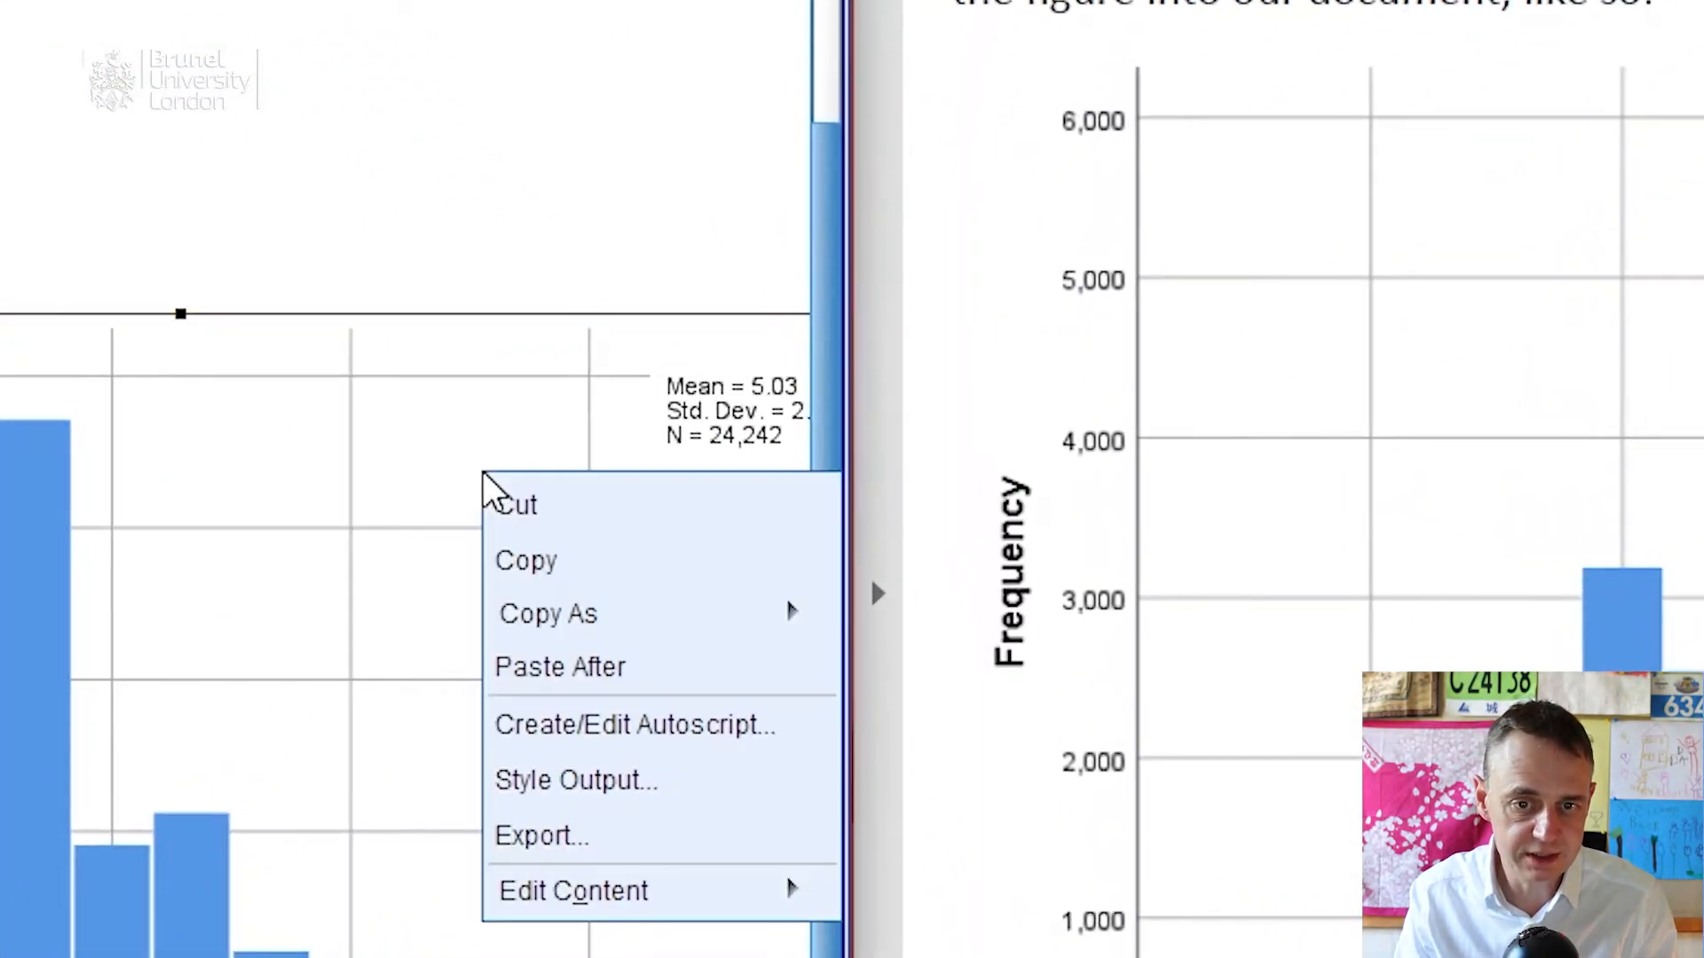
click(543, 554)
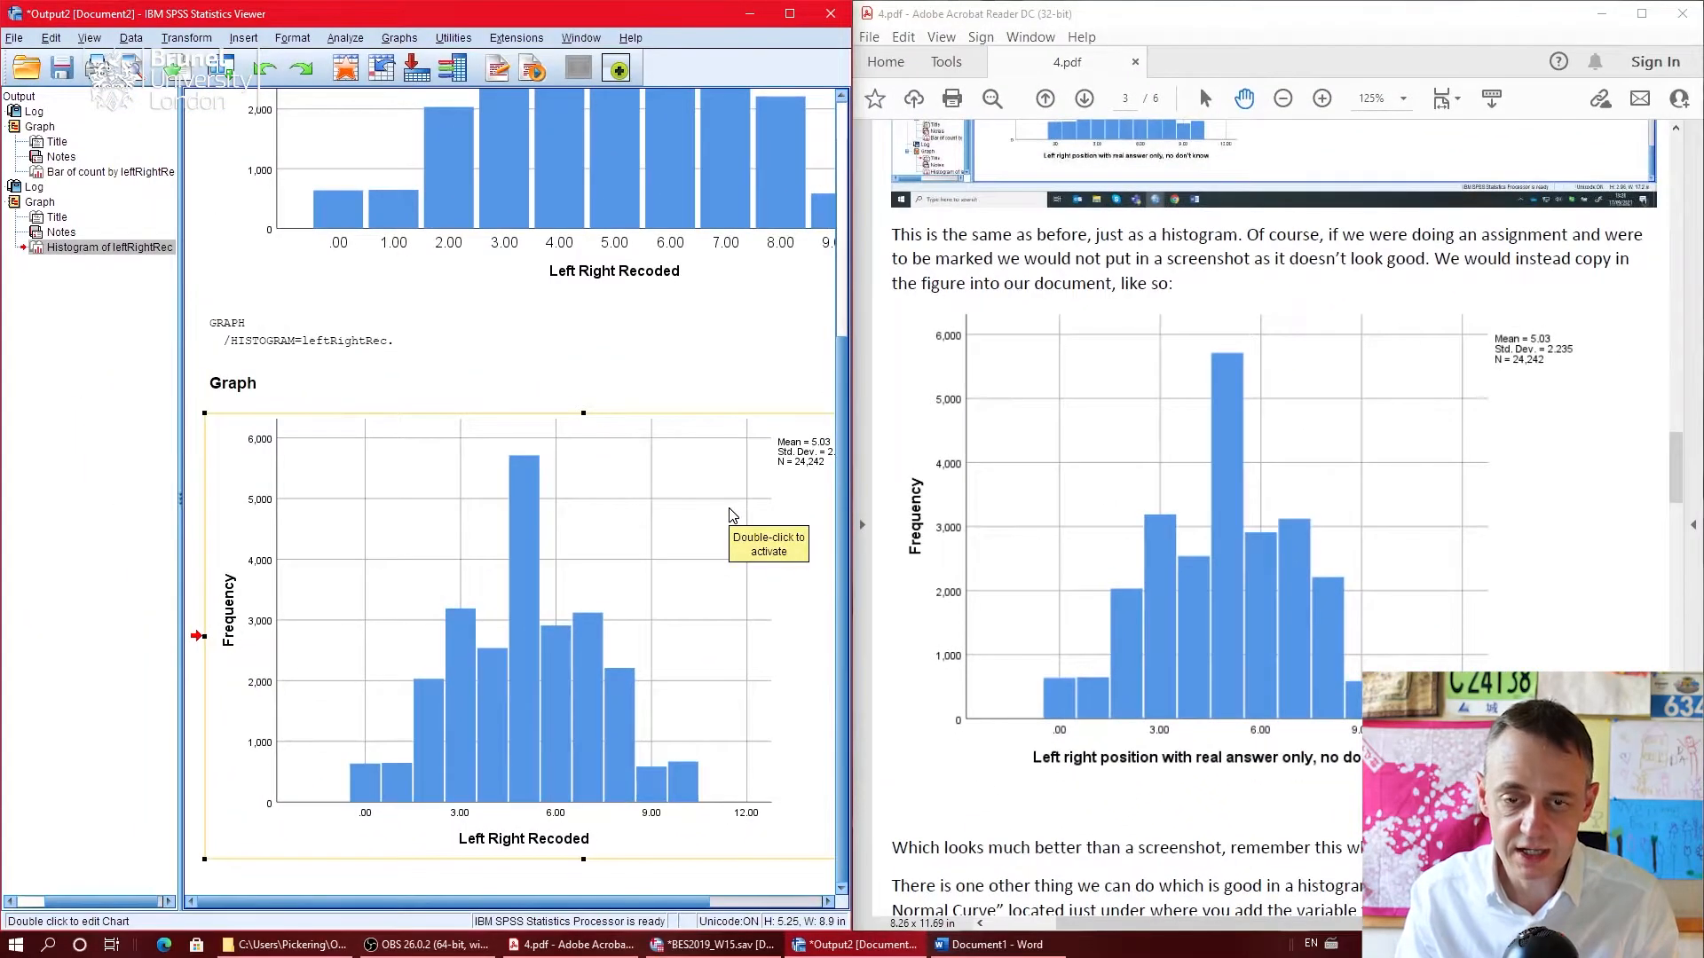
key(alt+Tab)
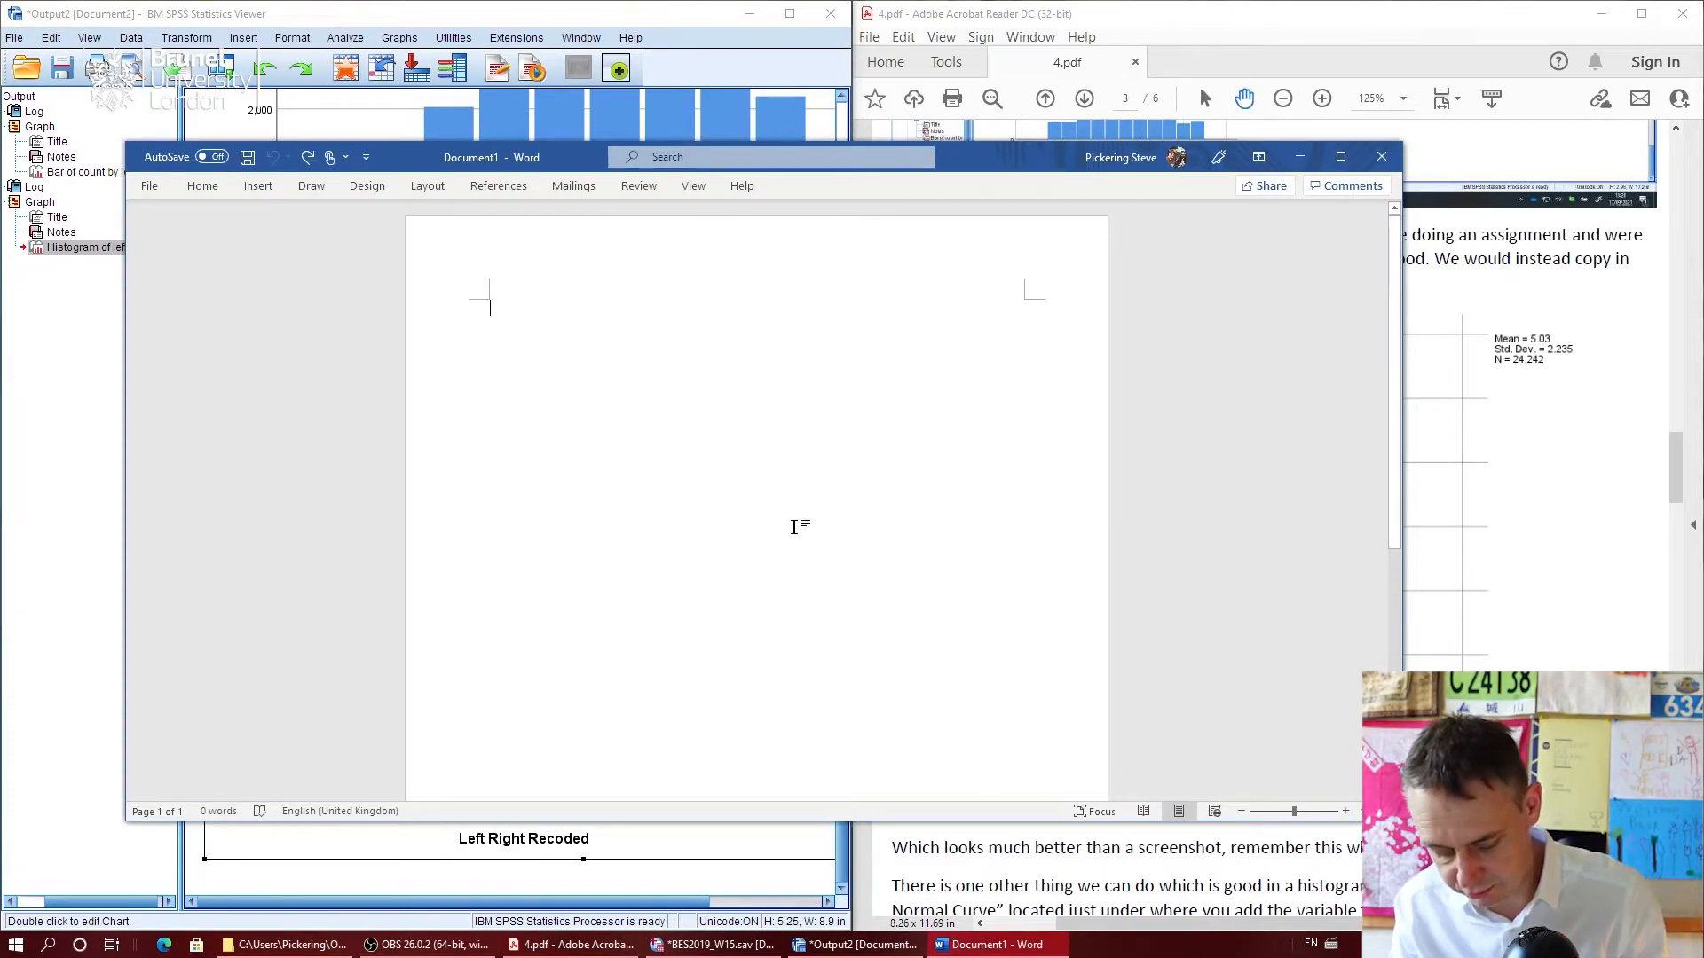
key(ctrl+v)
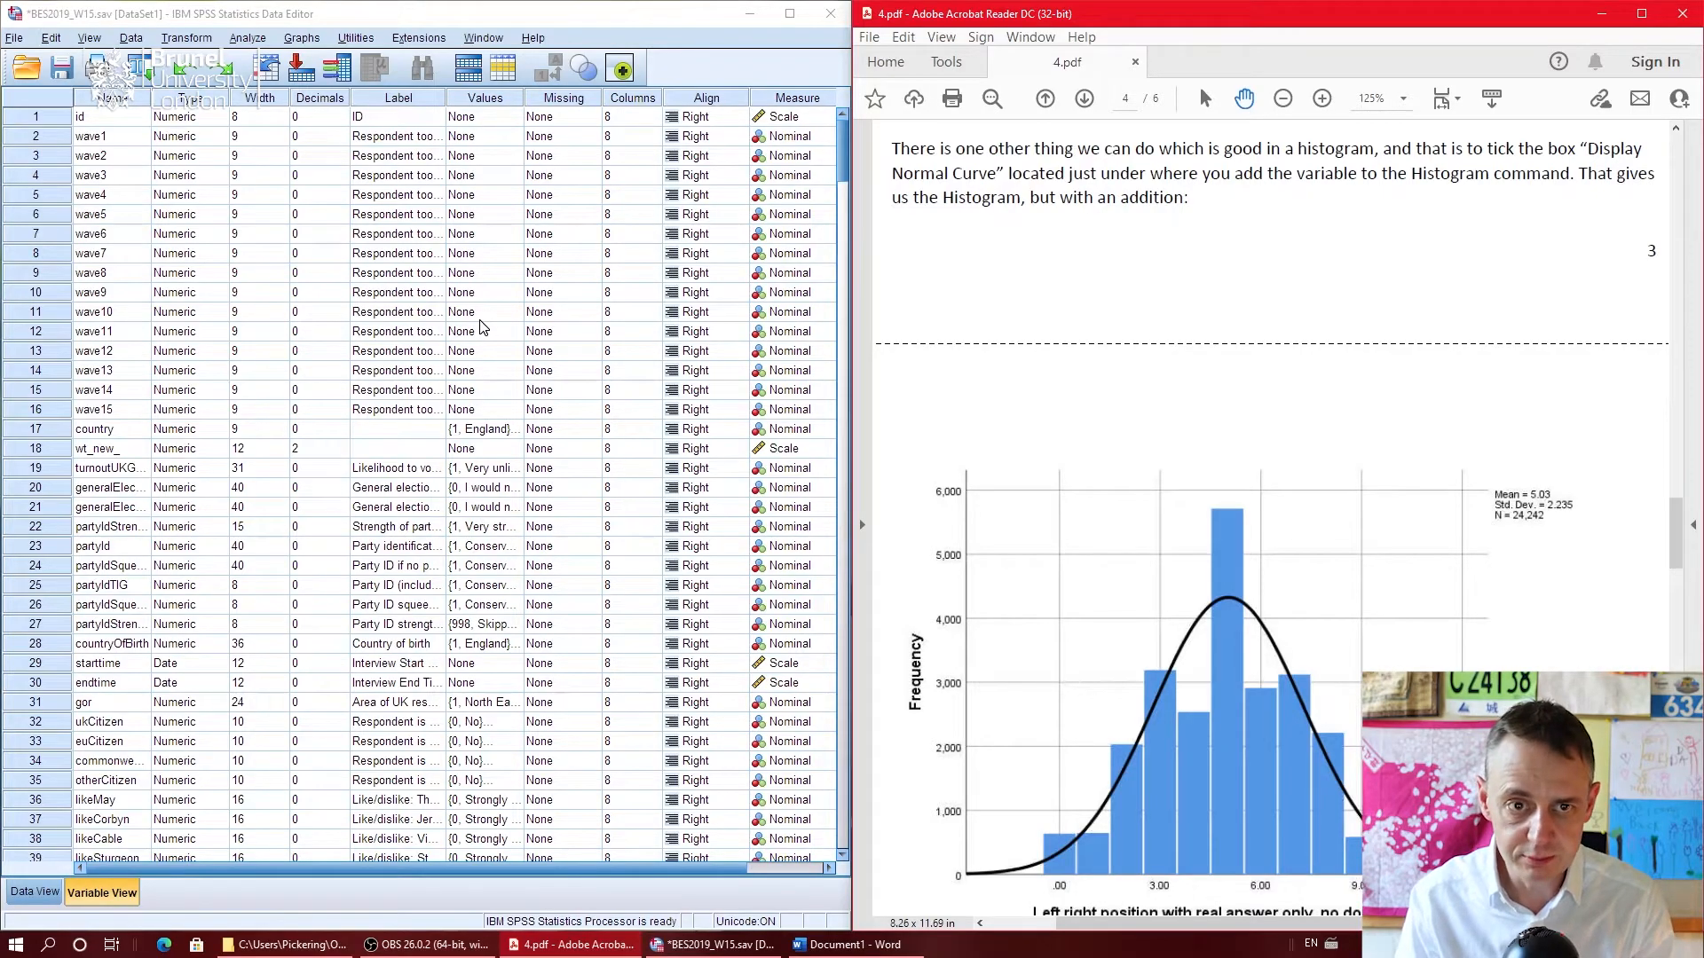
Step: Generate a legacy histogram of leftRightRec with the normal curve displayed, and snap its output viewer alongside the handout
click(297, 37)
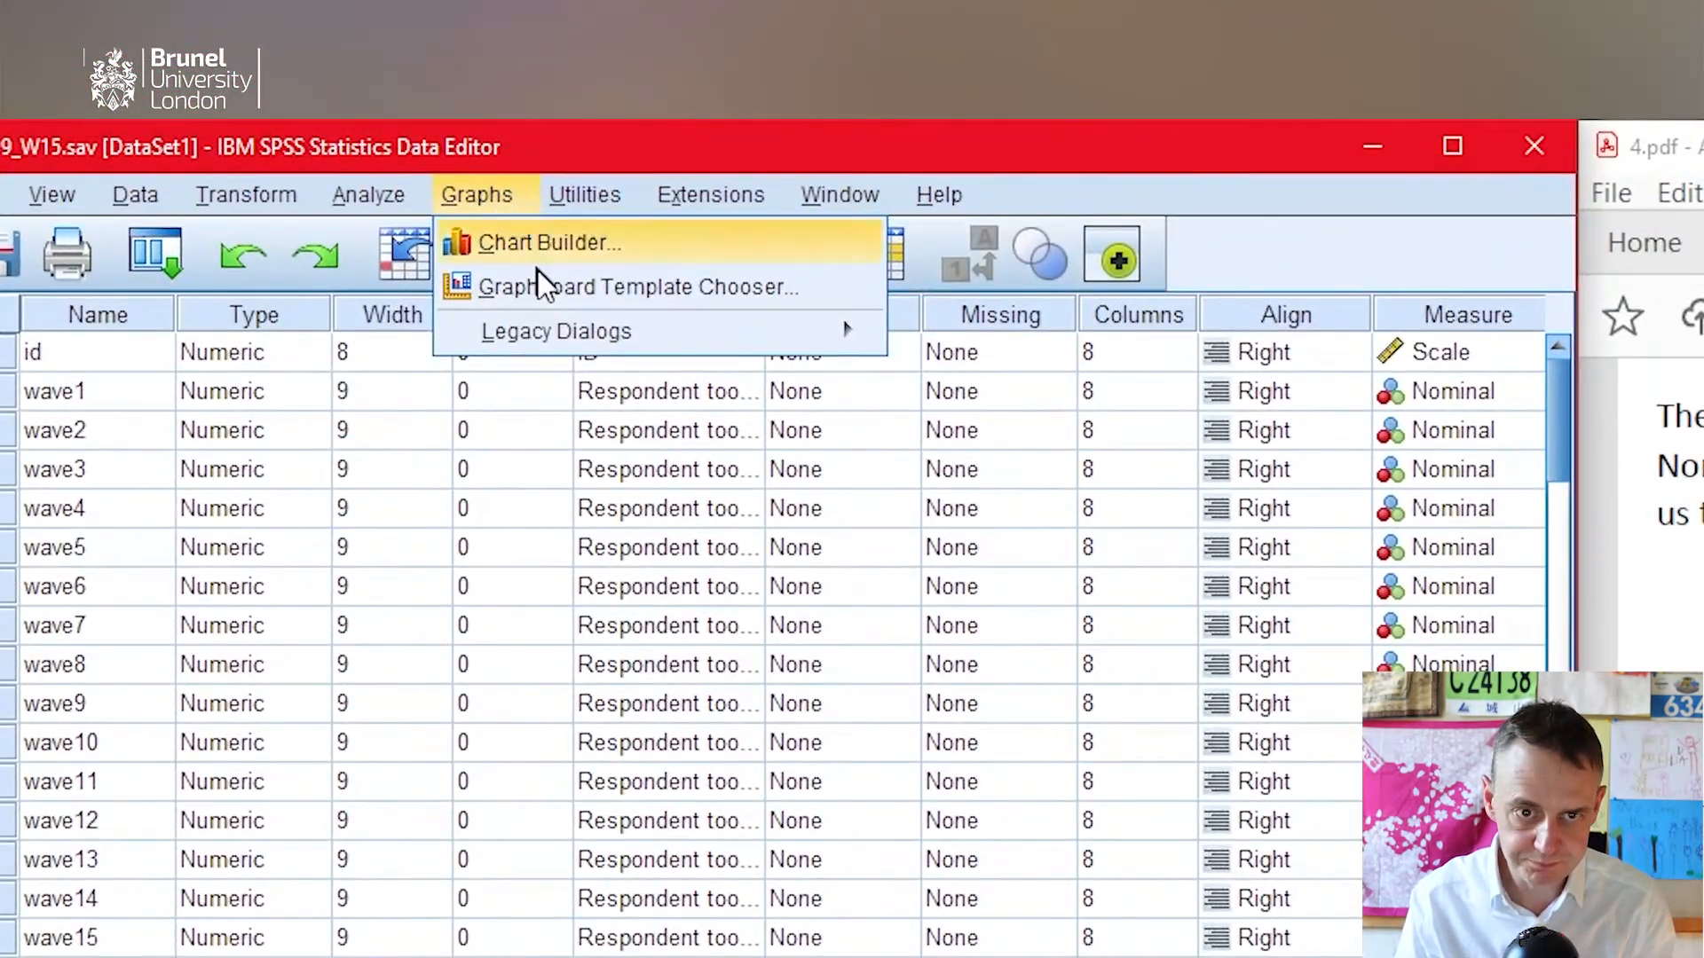
mouse_move(342, 102)
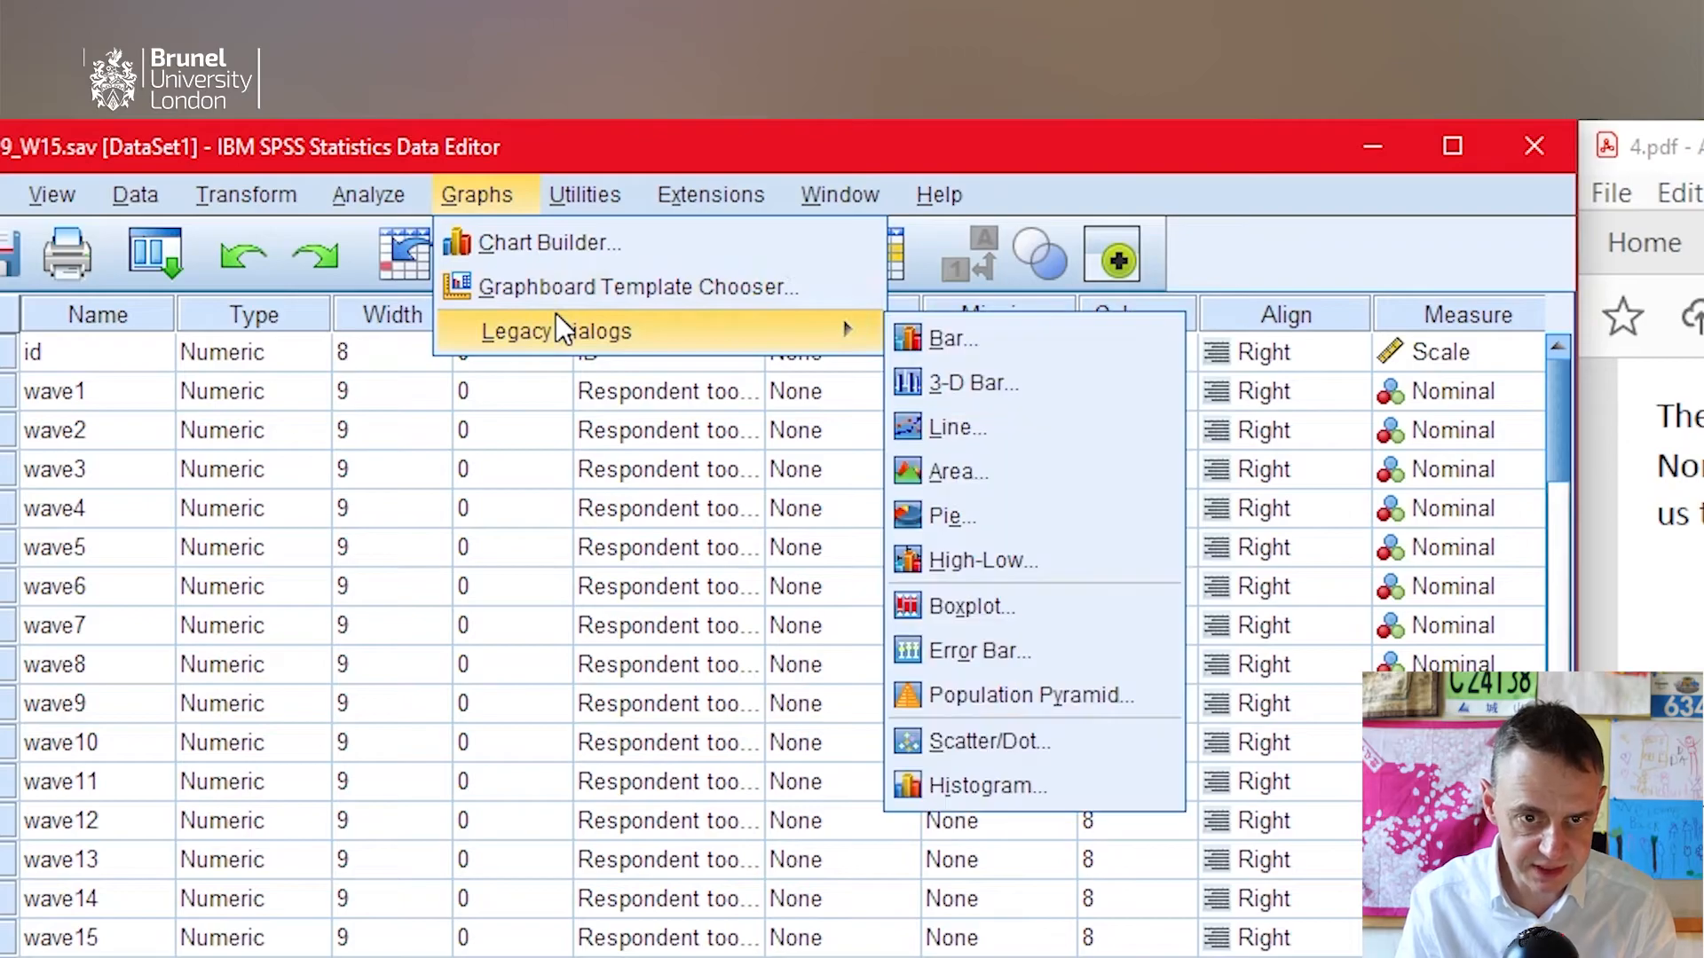
click(1049, 783)
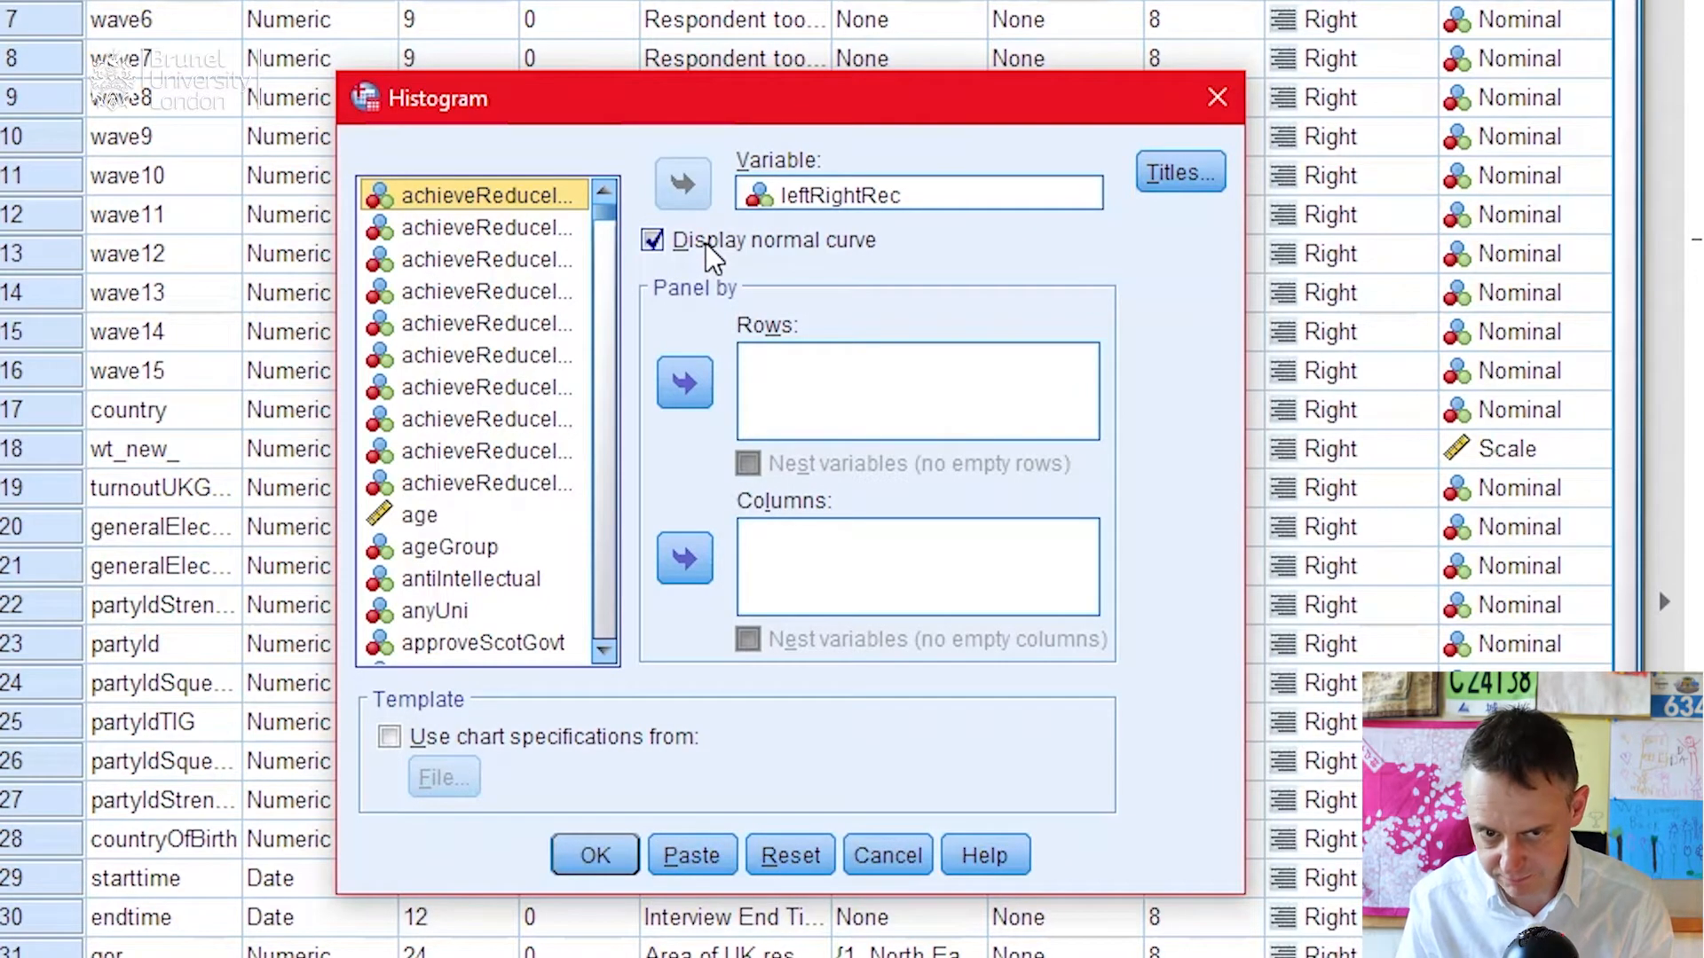
click(596, 852)
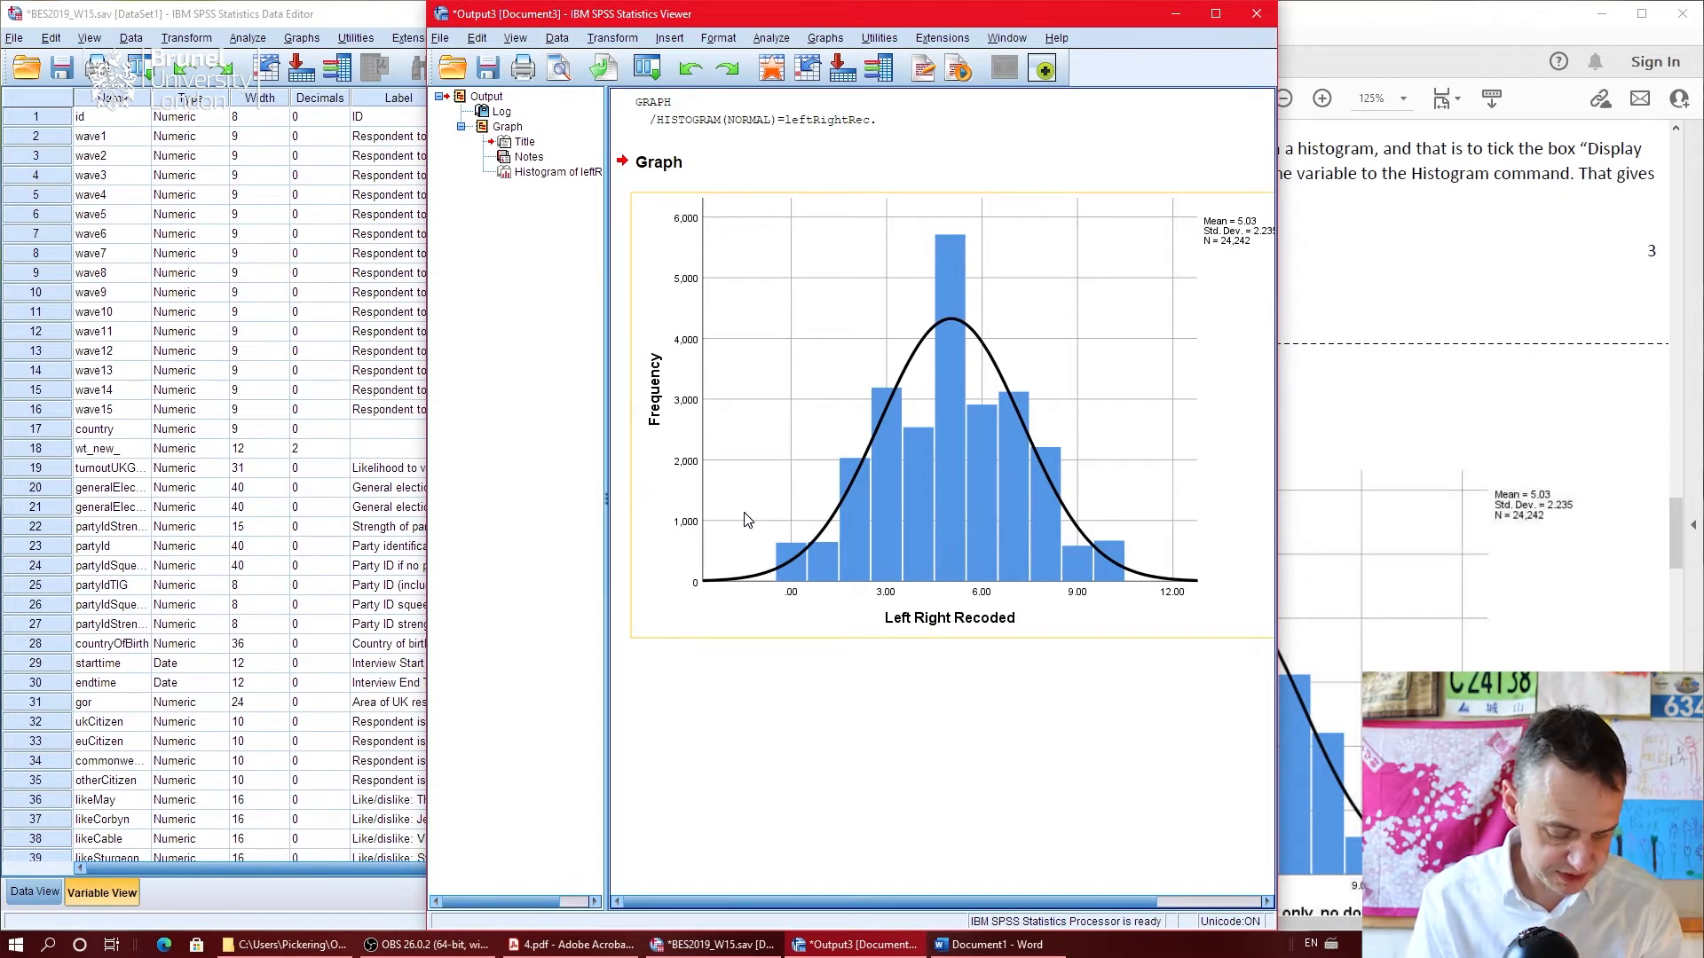
key(super+Left)
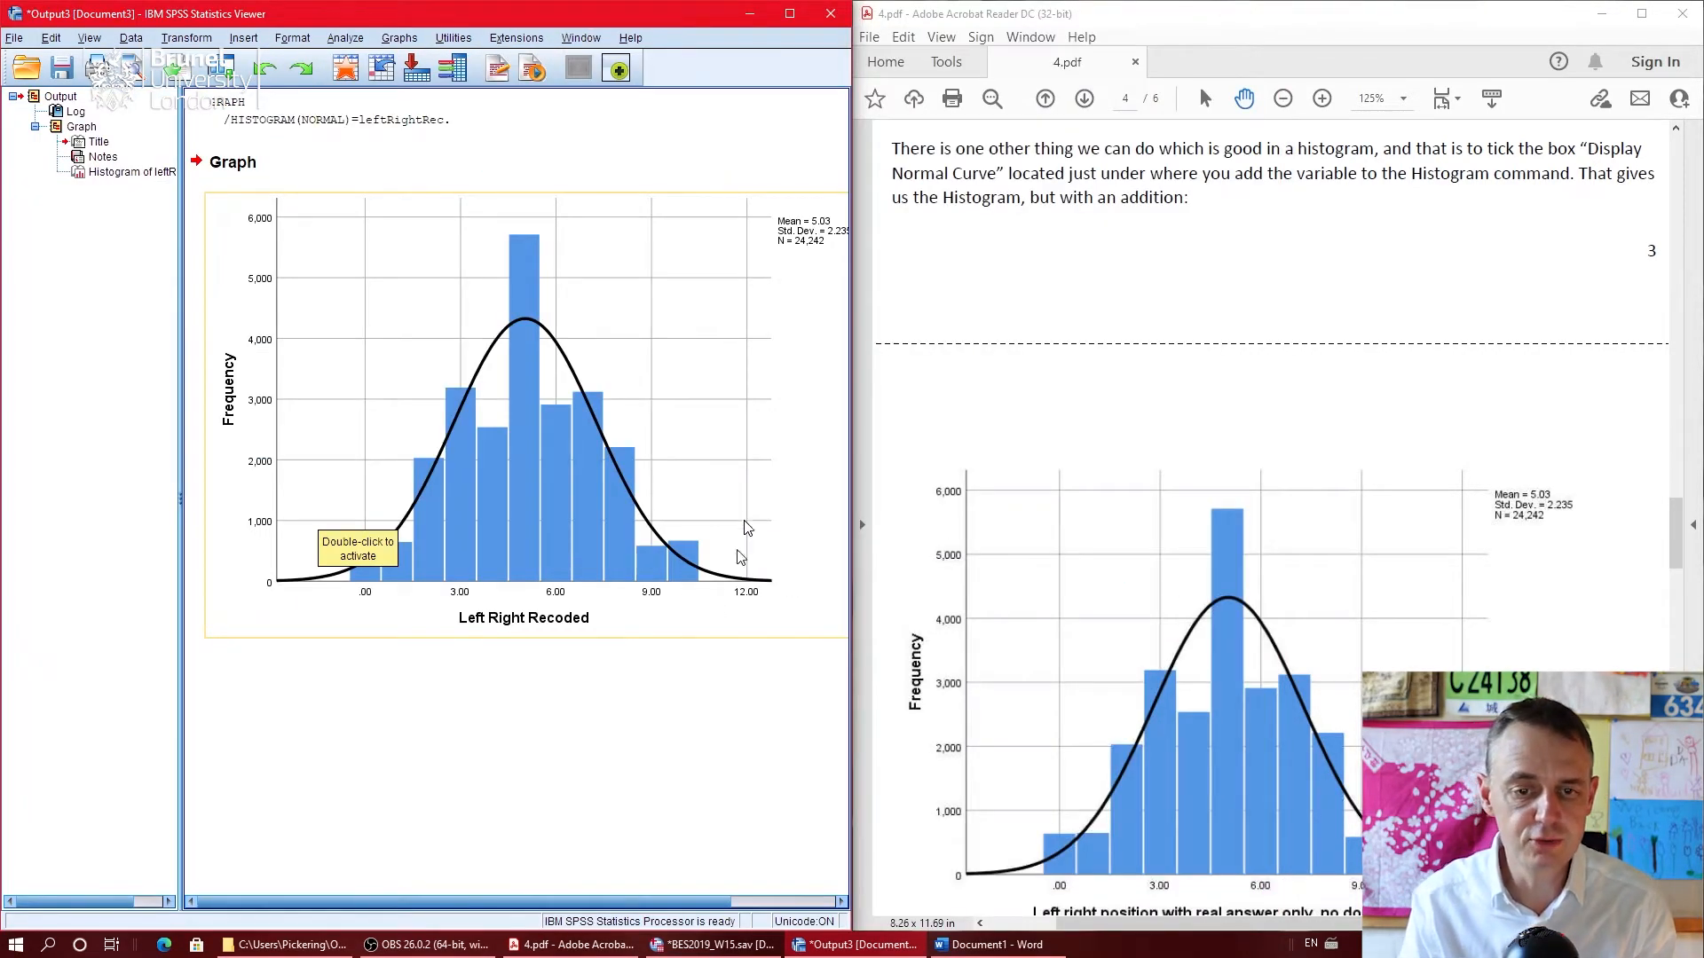